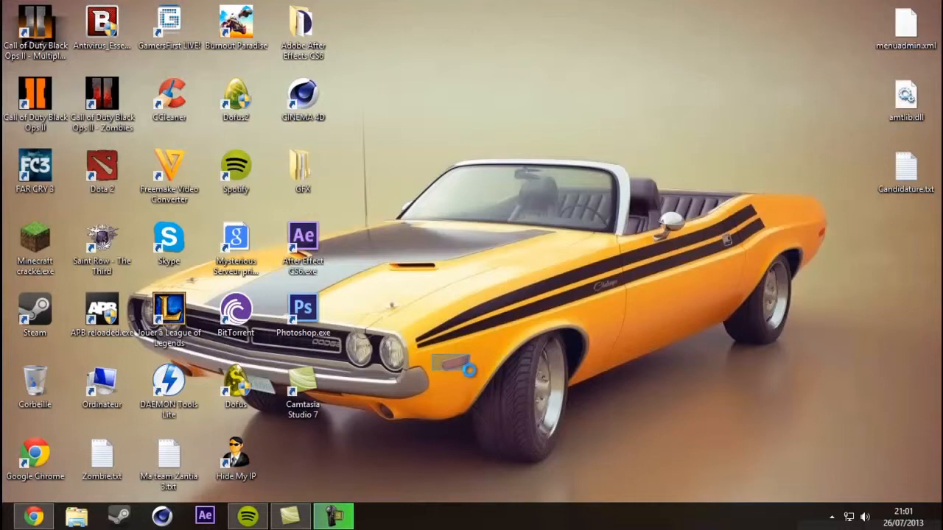
Step: Open Chrome, look through the Google Images results for "equalizer" as visual examples, and close the browser
{"action": "left_click_drag", "start_coordinate": [458, 326], "coordinate": [567, 446]}
{"action": "left_click", "coordinate": [34, 516]}
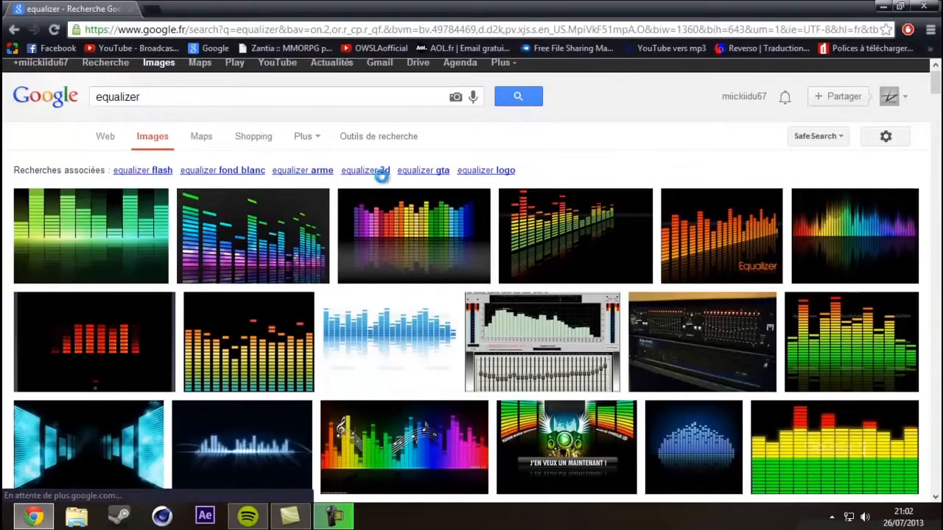
{"action": "mouse_move", "coordinate": [394, 243]}
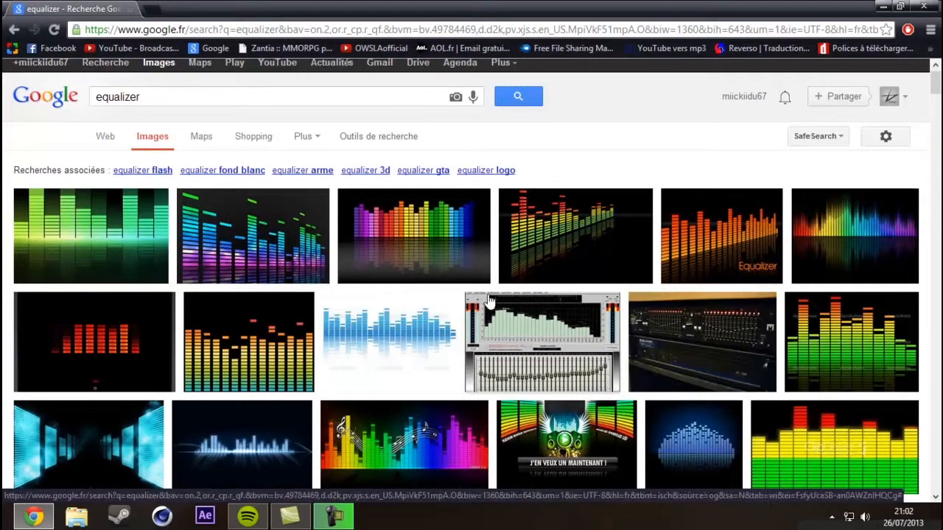
{"action": "scroll", "coordinate": [489, 302], "scroll_direction": "down", "scroll_amount": 2}
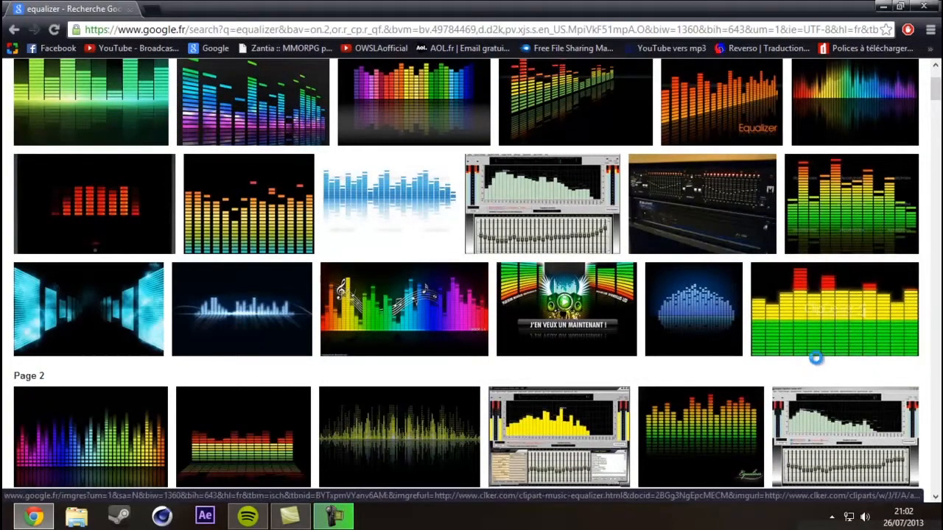
{"action": "mouse_move", "coordinate": [818, 338]}
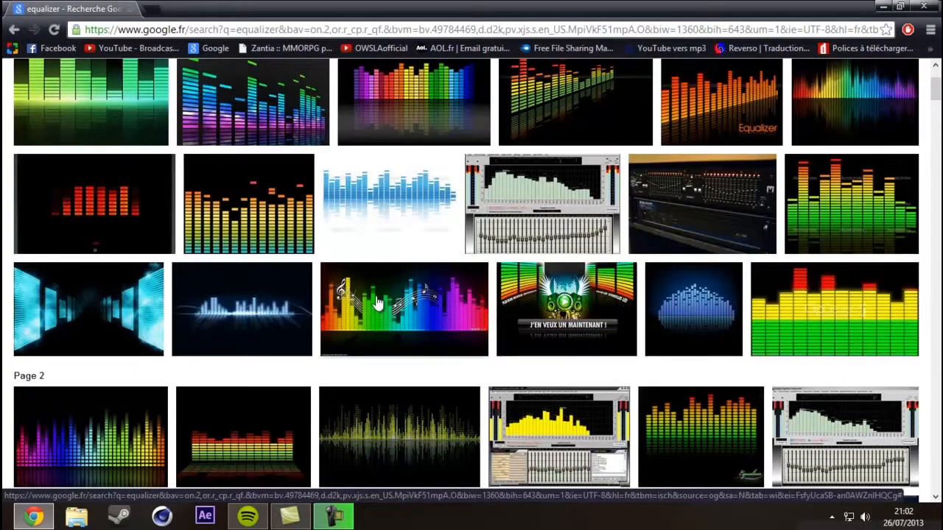
{"action": "scroll", "coordinate": [235, 294], "scroll_direction": "up", "scroll_amount": 3}
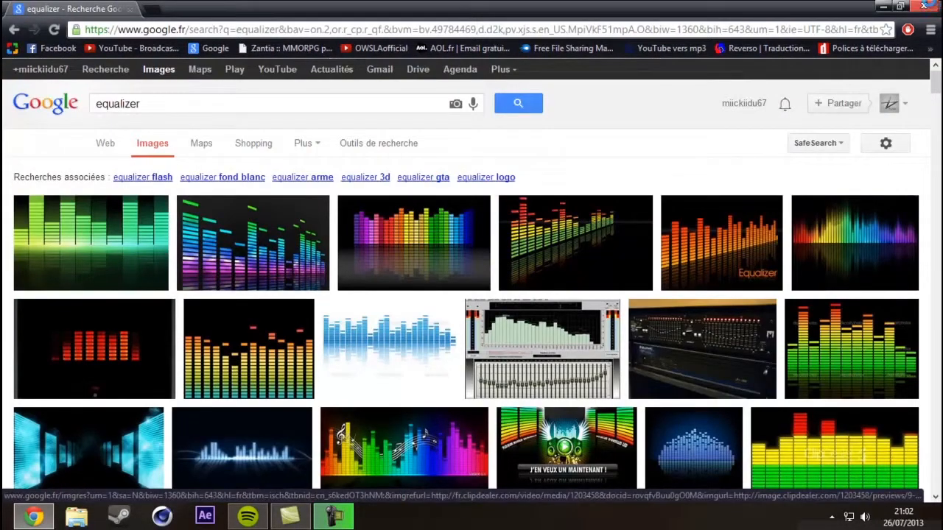
{"action": "left_click", "coordinate": [925, 5]}
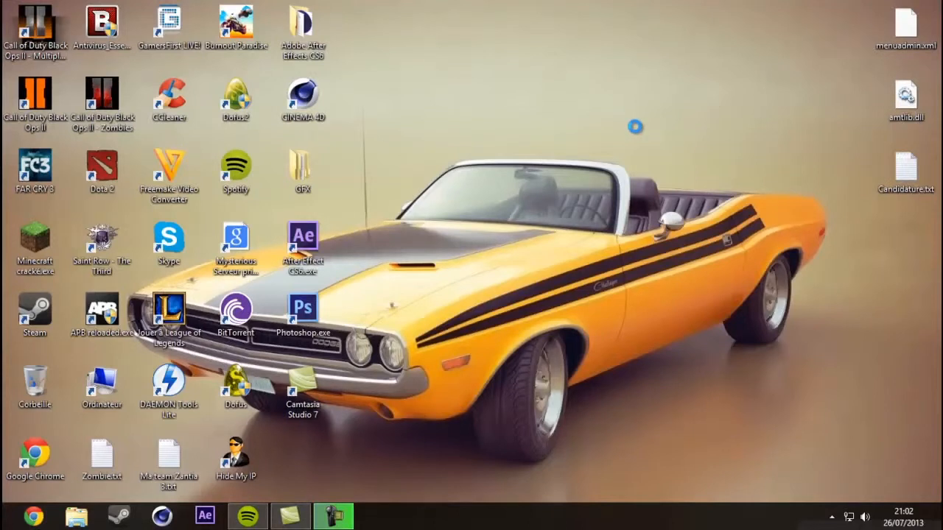
Step: Launch After Effects CS6 with a new untitled project
{"action": "double_click", "coordinate": [306, 242]}
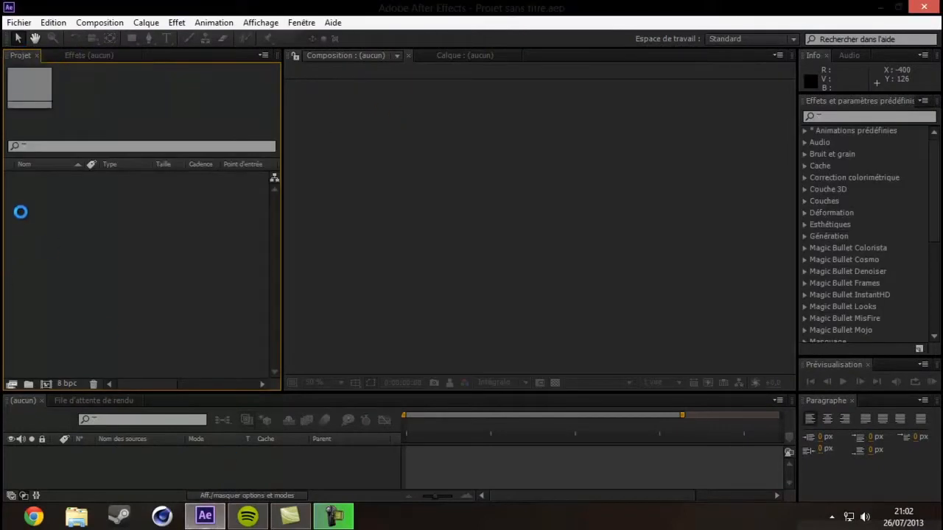
{"action": "left_click", "coordinate": [17, 22]}
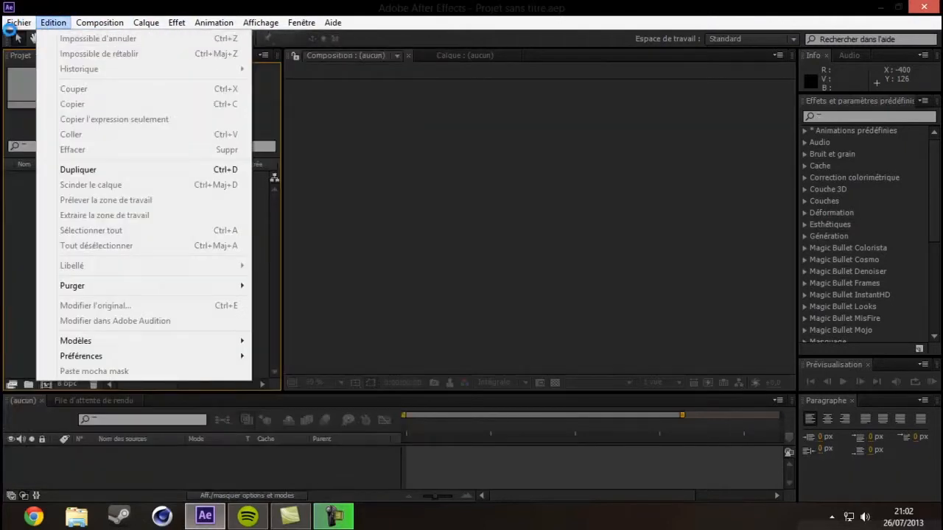
{"action": "left_click", "coordinate": [331, 36]}
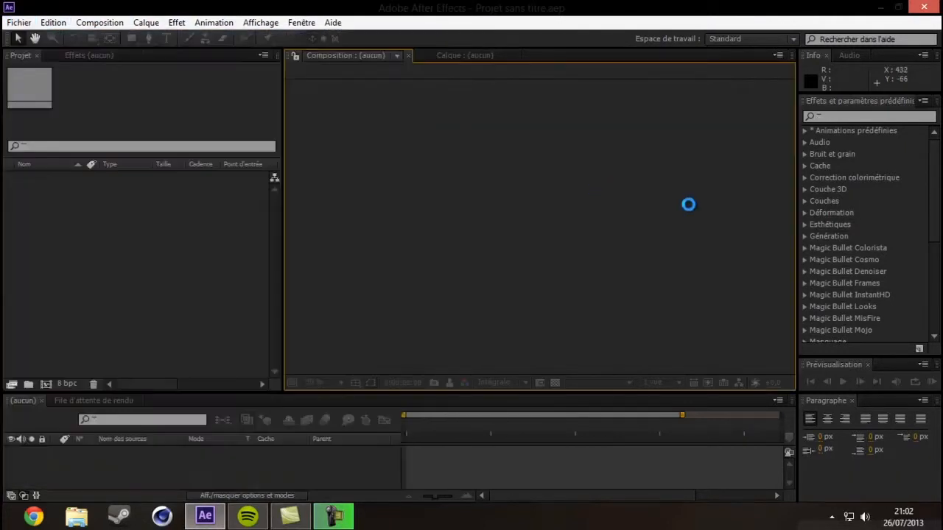
{"action": "left_click", "coordinate": [44, 383]}
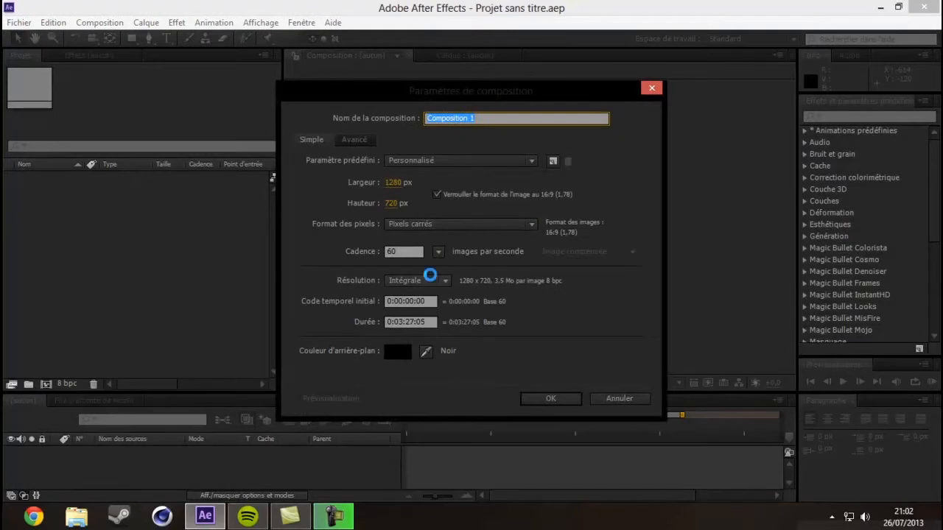
{"action": "left_click_drag", "start_coordinate": [388, 325], "coordinate": [433, 324]}
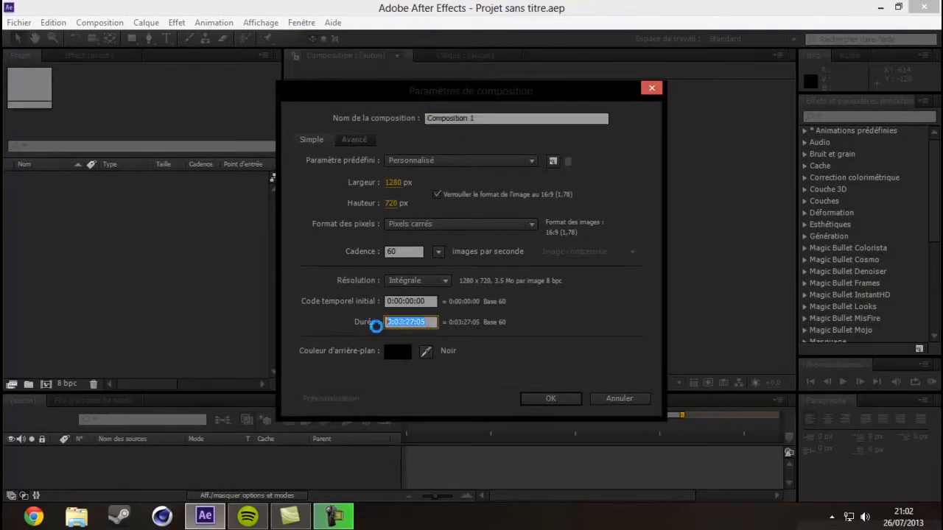
{"action": "left_click", "coordinate": [602, 397]}
{"action": "left_click", "coordinate": [21, 22]}
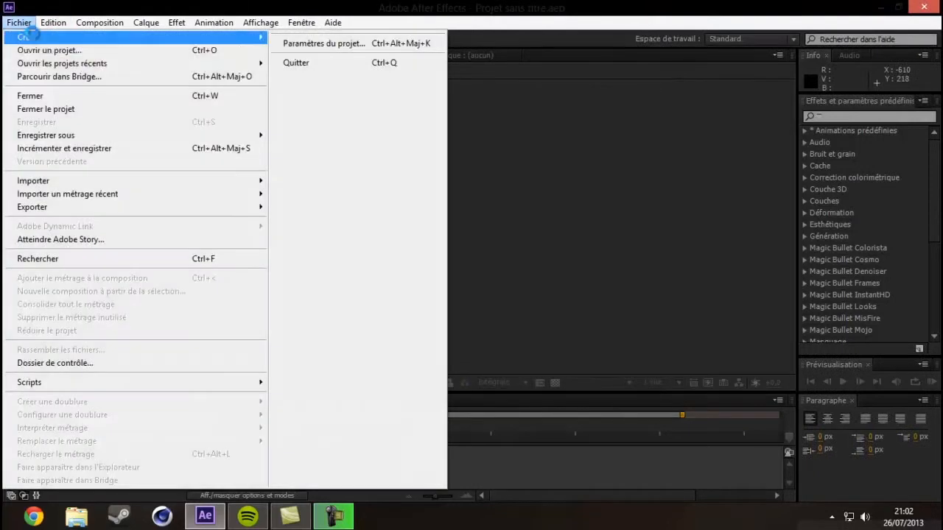
{"action": "left_click", "coordinate": [533, 218]}
Step: Import "Steve Aoki feat Angger Dimas - Steve Jobs (Official Video).mp3" from File Explorer's TrapCity music folder into the After Effects project
{"action": "left_click", "coordinate": [75, 521]}
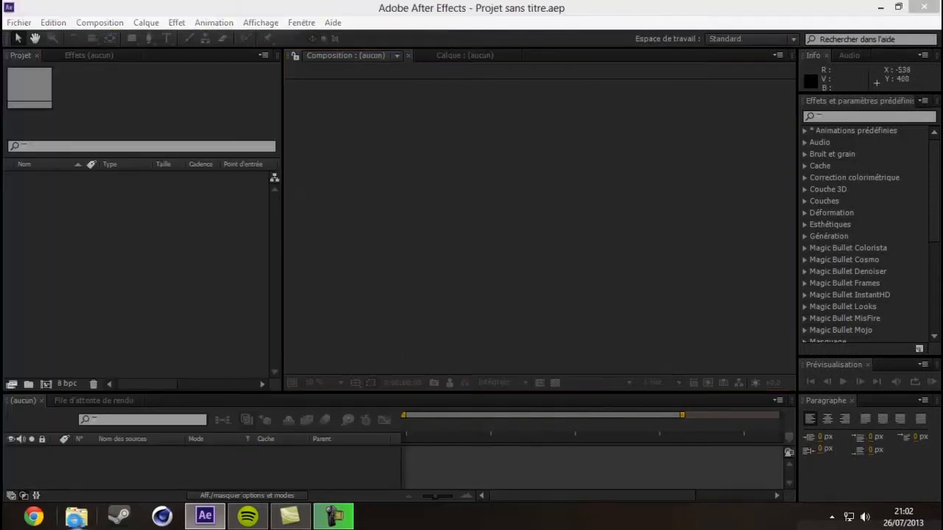
{"action": "double_click", "coordinate": [527, 142]}
{"action": "double_click", "coordinate": [183, 196]}
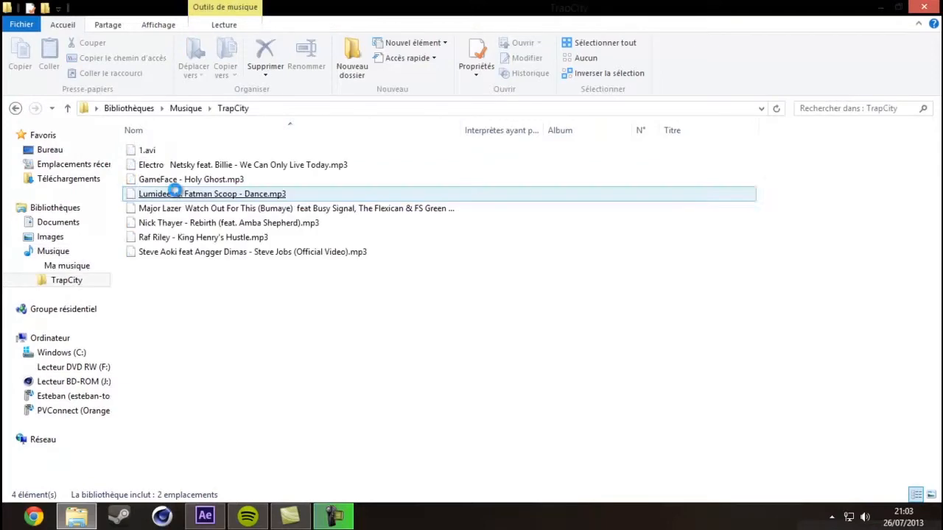
{"action": "left_click_drag", "start_coordinate": [212, 252], "coordinate": [153, 272]}
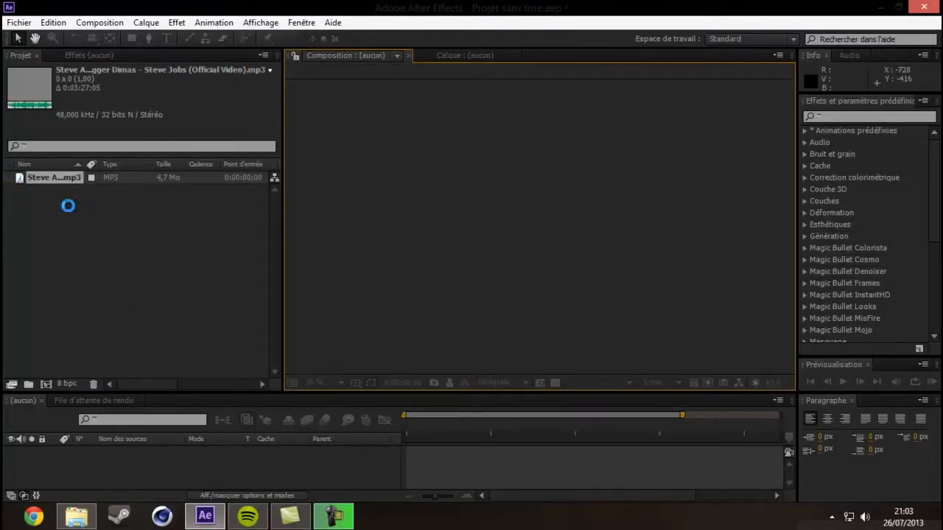
{"action": "left_click", "coordinate": [61, 233]}
{"action": "left_click", "coordinate": [63, 177]}
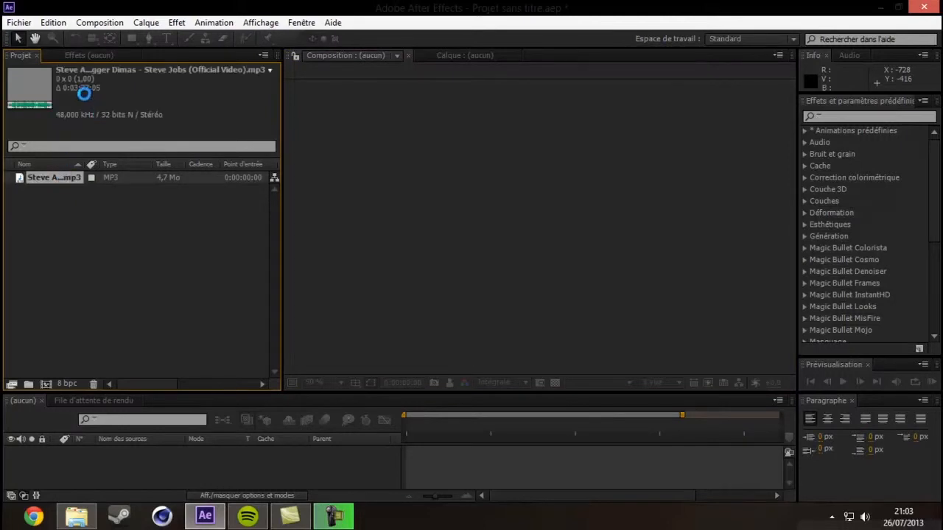
Step: Create Composition 1 at 1280 x 720 px with a frame rate of 60 and a duration of 0:03:27:05
{"action": "left_click", "coordinate": [47, 382]}
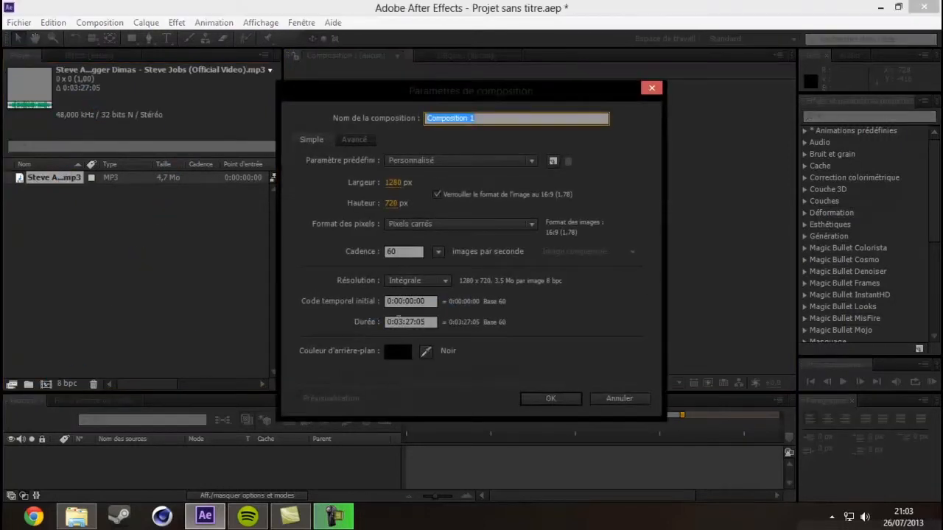
{"action": "left_click", "coordinate": [437, 251]}
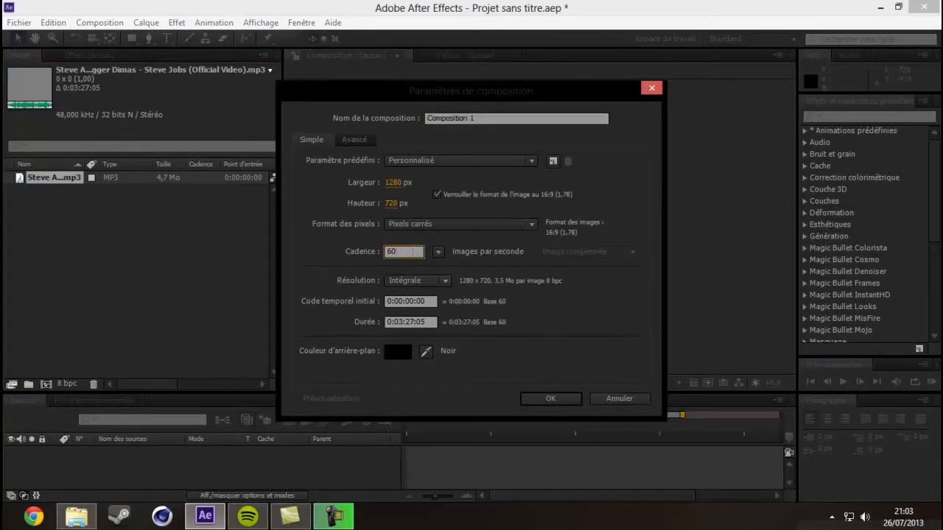
{"action": "left_click", "coordinate": [437, 252]}
{"action": "left_click", "coordinate": [437, 251]}
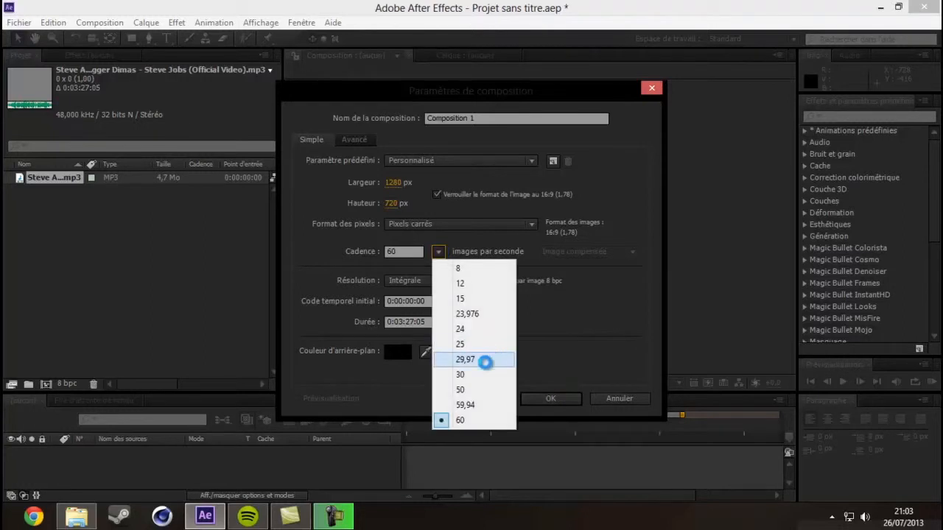
{"action": "left_click", "coordinate": [450, 360]}
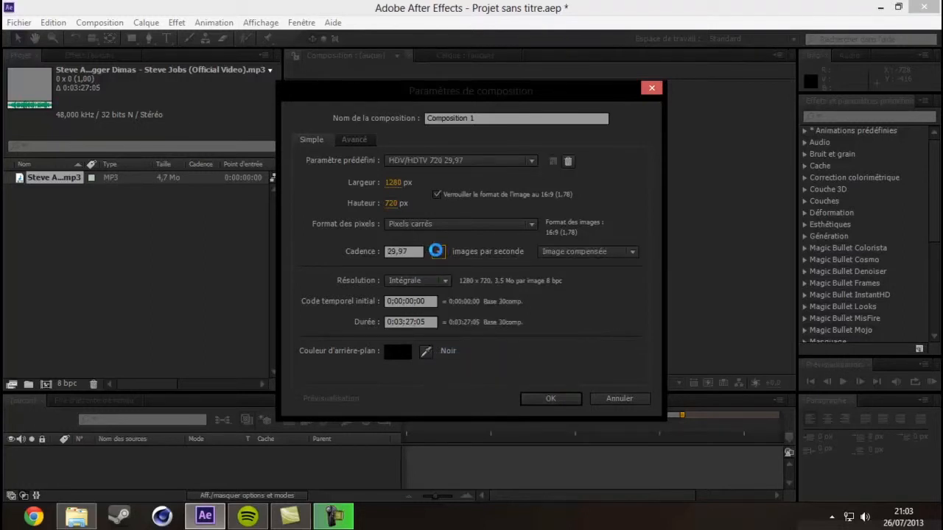
{"action": "left_click", "coordinate": [437, 251]}
{"action": "left_click", "coordinate": [482, 419]}
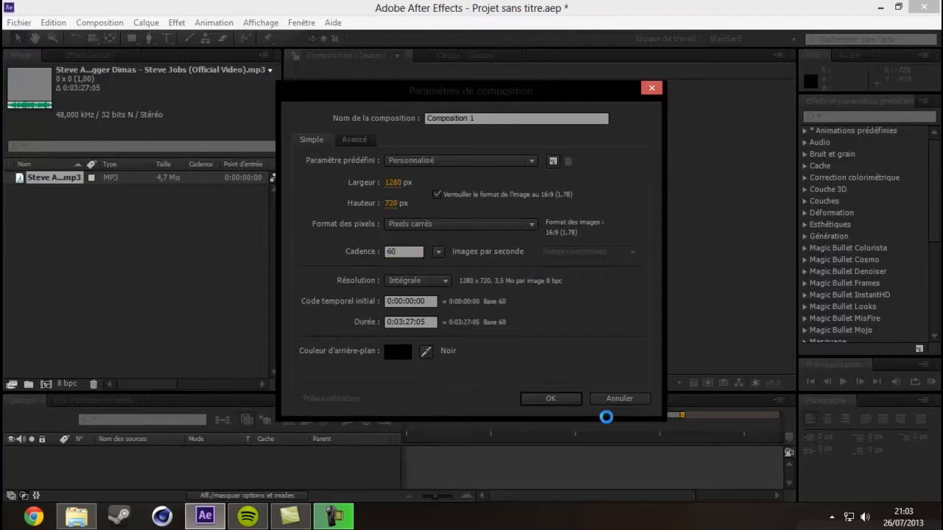
{"action": "left_click", "coordinate": [569, 400]}
{"action": "left_click", "coordinate": [74, 271]}
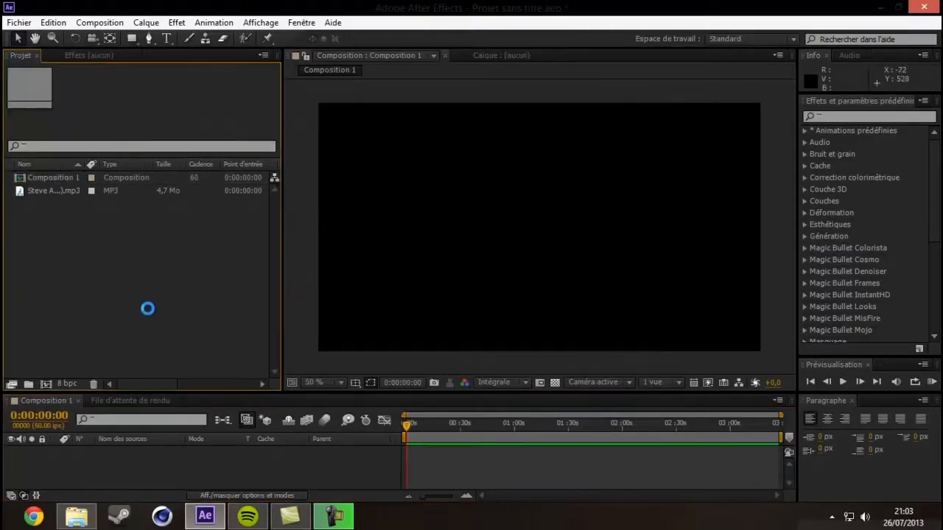
Step: Enlarge the timeline and preview areas of the workspace and add the imported MP3 to Composition 1 as a layer
{"action": "left_click_drag", "start_coordinate": [239, 391], "coordinate": [313, 354]}
{"action": "left_click", "coordinate": [160, 470]}
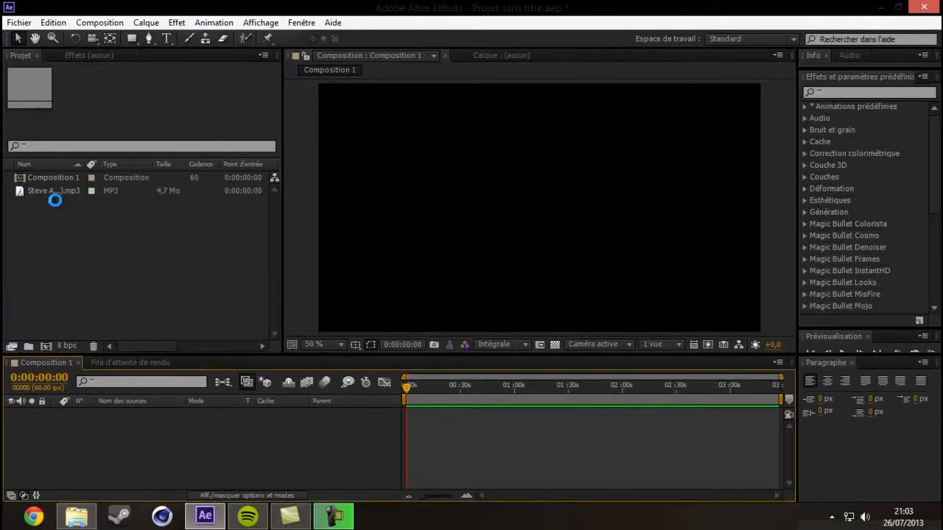
{"action": "left_click_drag", "start_coordinate": [53, 194], "coordinate": [174, 436]}
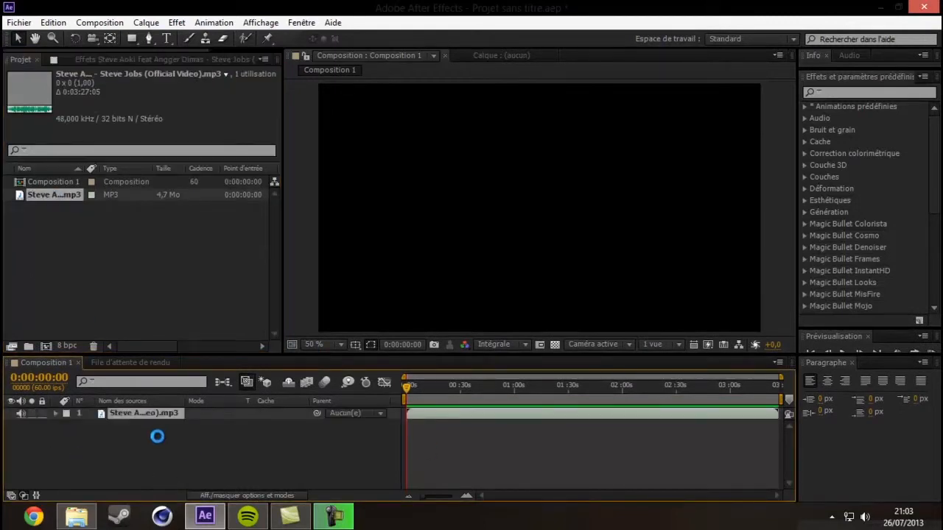
{"action": "left_click", "coordinate": [405, 439]}
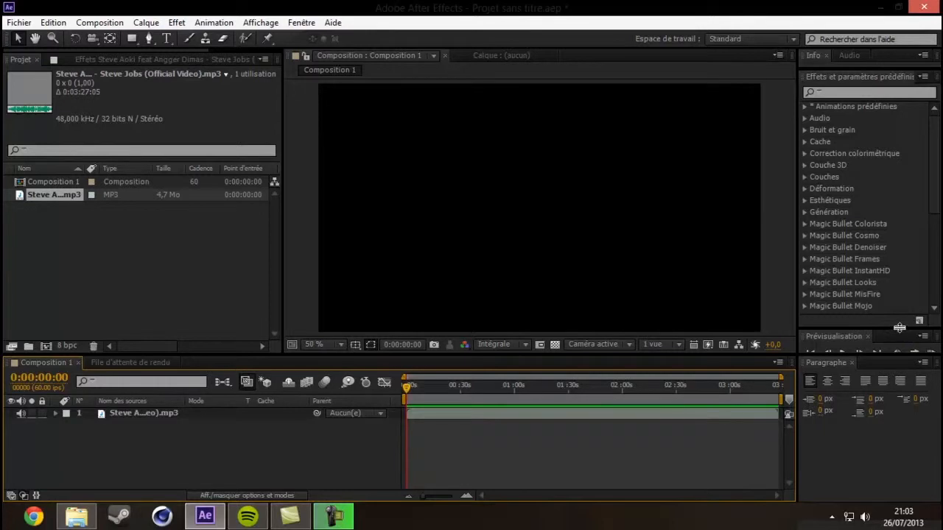
{"action": "left_click_drag", "start_coordinate": [899, 327], "coordinate": [900, 317]}
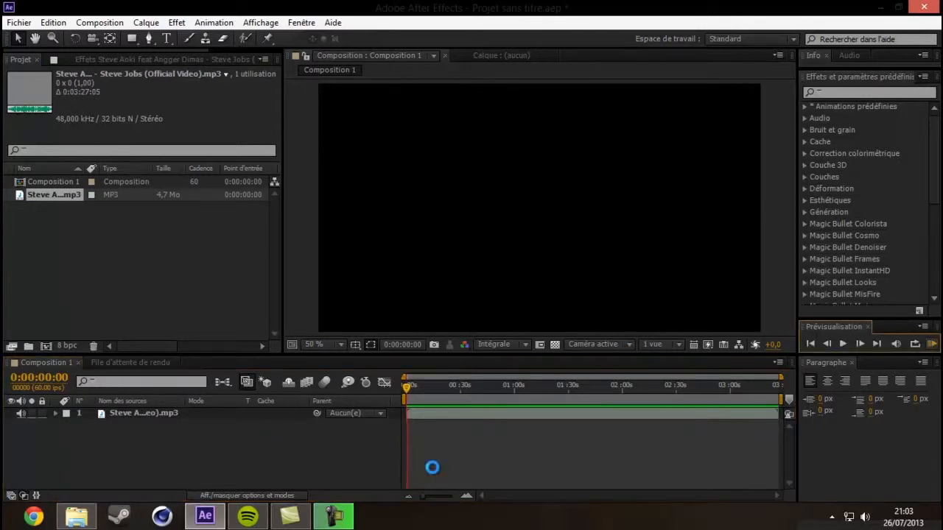
Step: Try shifting the MP3 layer earlier and previewing it from 0:00:06:32, and return the layer to the composition's start
{"action": "mouse_move", "coordinate": [406, 384]}
{"action": "left_mouse_down"}
{"action": "mouse_move", "coordinate": [432, 381]}
{"action": "mouse_move", "coordinate": [416, 380]}
{"action": "left_mouse_up"}
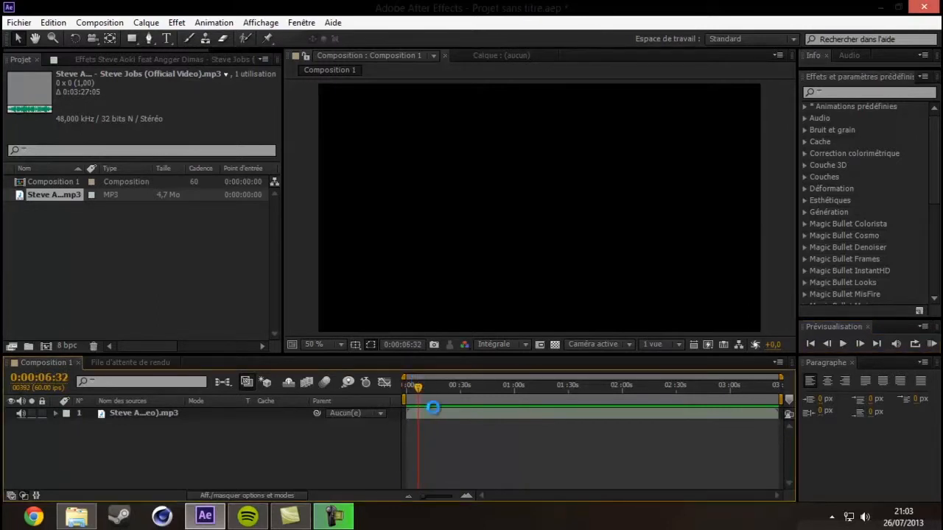
{"action": "left_click_drag", "start_coordinate": [420, 413], "coordinate": [415, 414]}
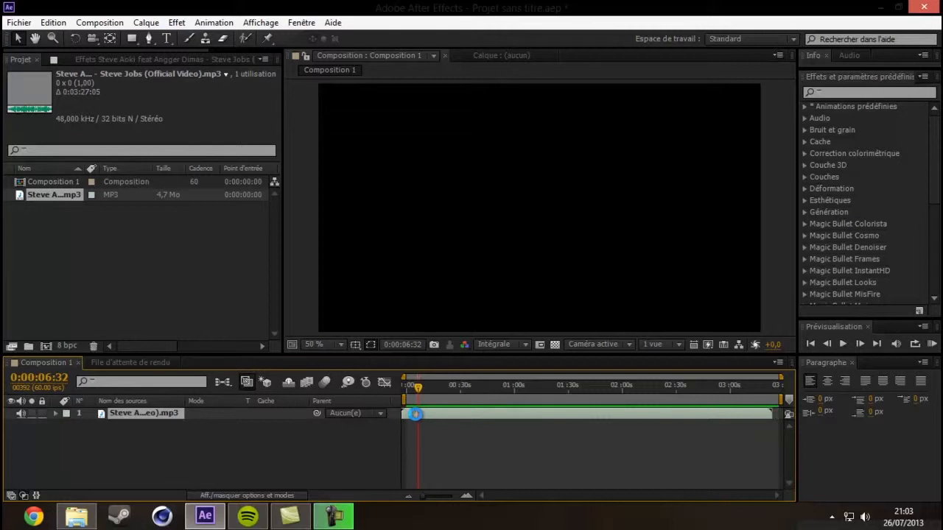
{"action": "left_click", "coordinate": [932, 345]}
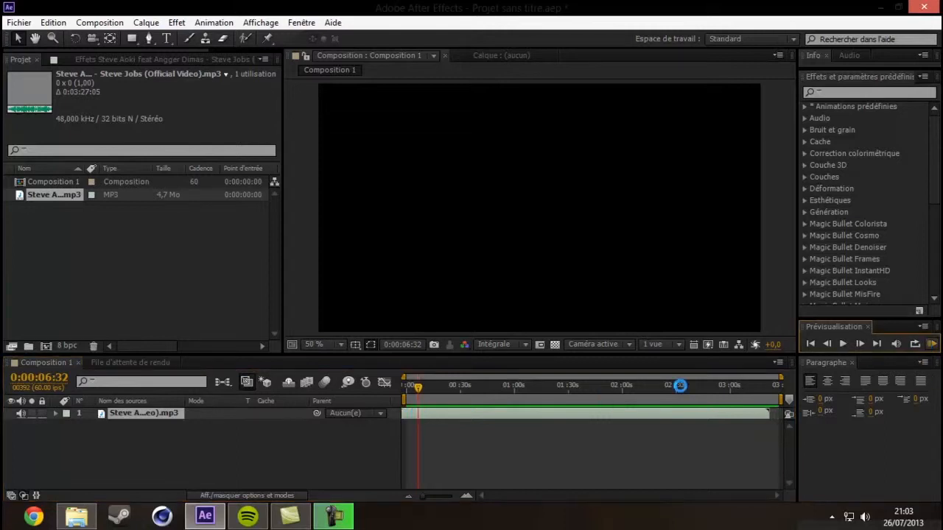
{"action": "left_click_drag", "start_coordinate": [455, 415], "coordinate": [443, 417]}
{"action": "left_click", "coordinate": [930, 344]}
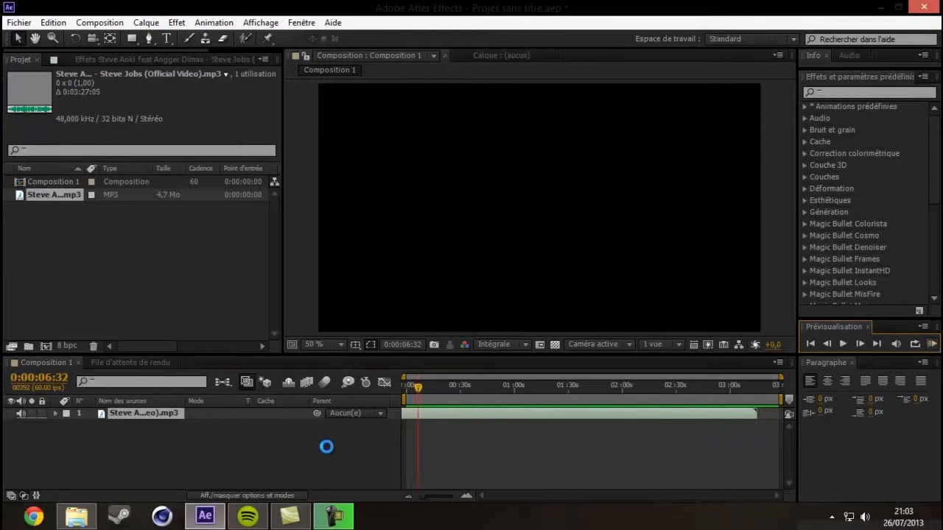
{"action": "left_click", "coordinate": [187, 303]}
{"action": "left_click", "coordinate": [429, 413]}
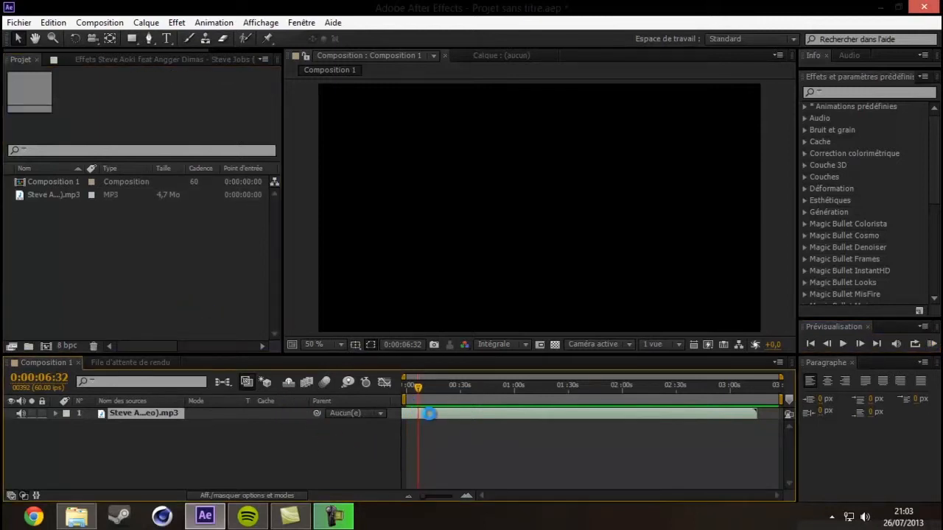
{"action": "left_click_drag", "start_coordinate": [431, 414], "coordinate": [449, 413]}
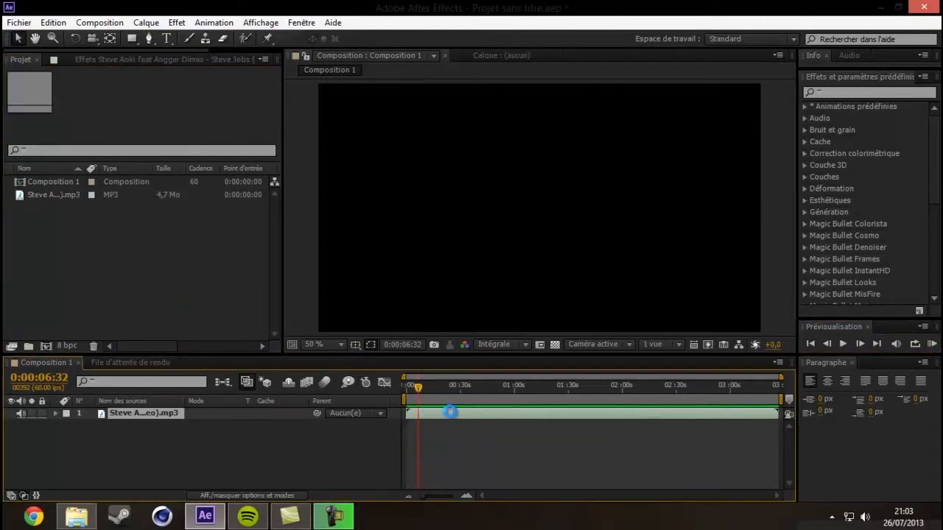
Step: Trim the MP3 layer's in point to 0:00:30:40 in its Layer view, preview the audio, and return to the Composition 1 view
{"action": "double_click", "coordinate": [163, 411]}
{"action": "left_click_drag", "start_coordinate": [304, 310], "coordinate": [365, 306]}
{"action": "left_click_drag", "start_coordinate": [290, 312], "coordinate": [351, 328]}
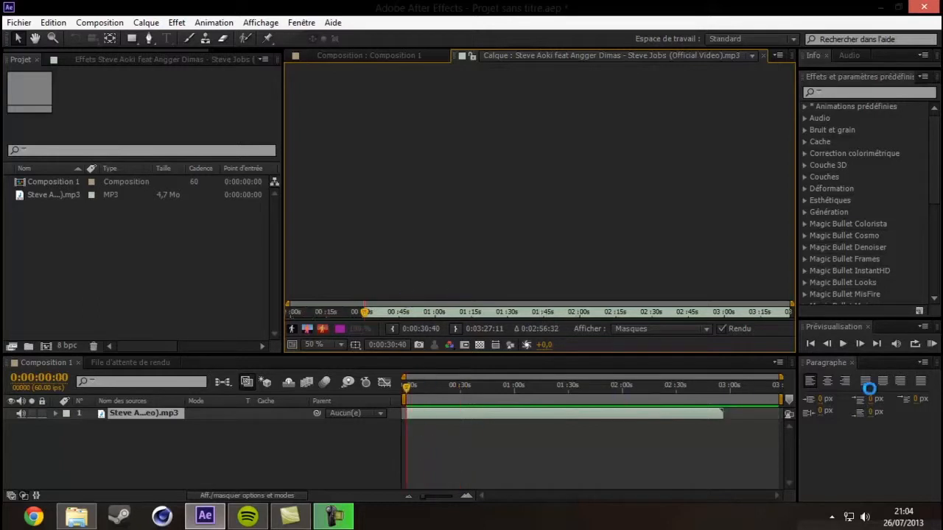
{"action": "left_click", "coordinate": [931, 345]}
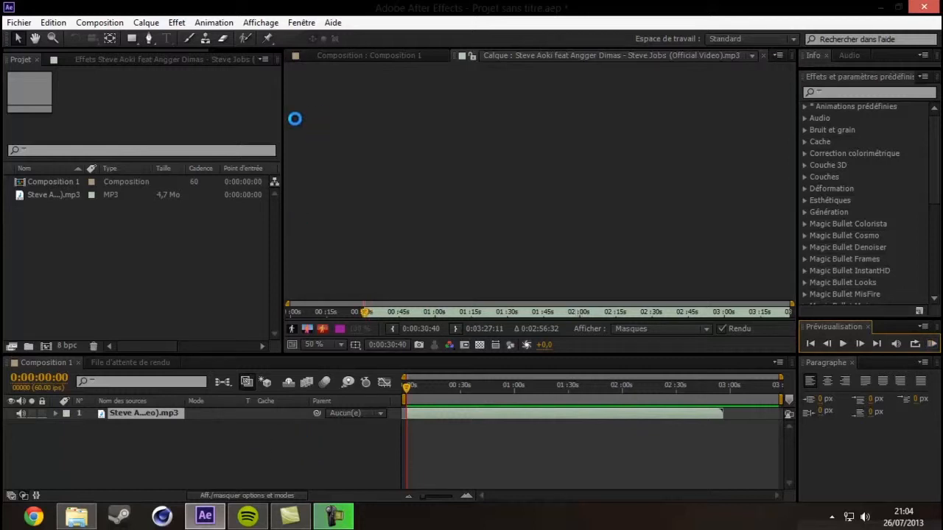
{"action": "left_click", "coordinate": [352, 56]}
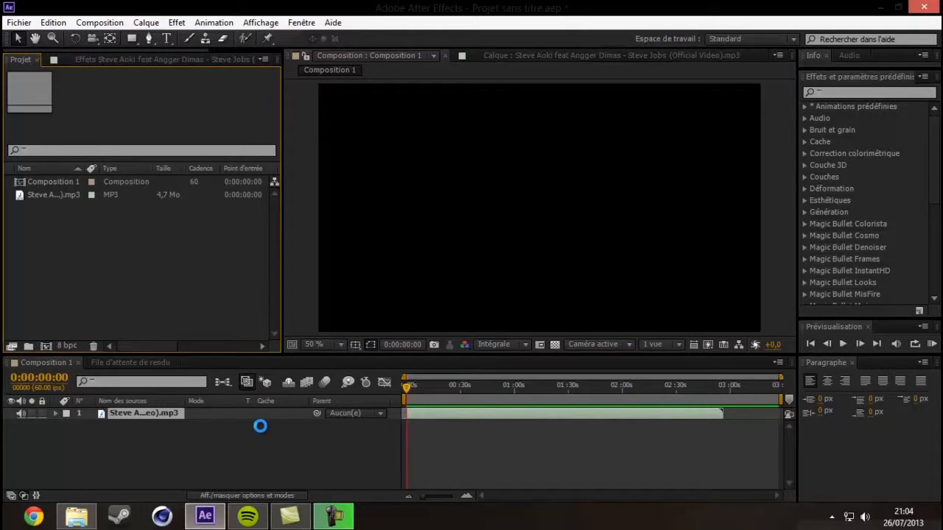
Step: Create a yellow 1280 x 720 px solid in Composition 1 and narrow it to a vertical bar in the centre
{"action": "left_click", "coordinate": [211, 443]}
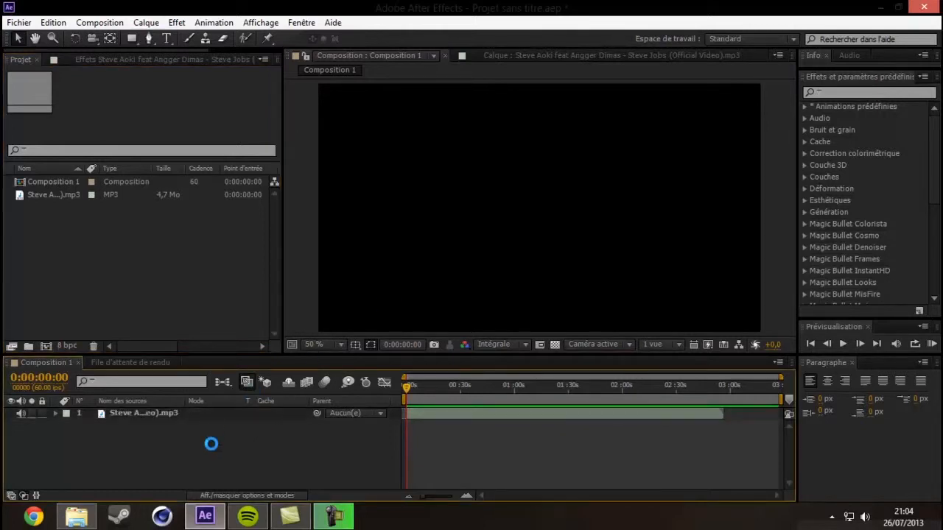
{"action": "key", "text": "ctrl+y"}
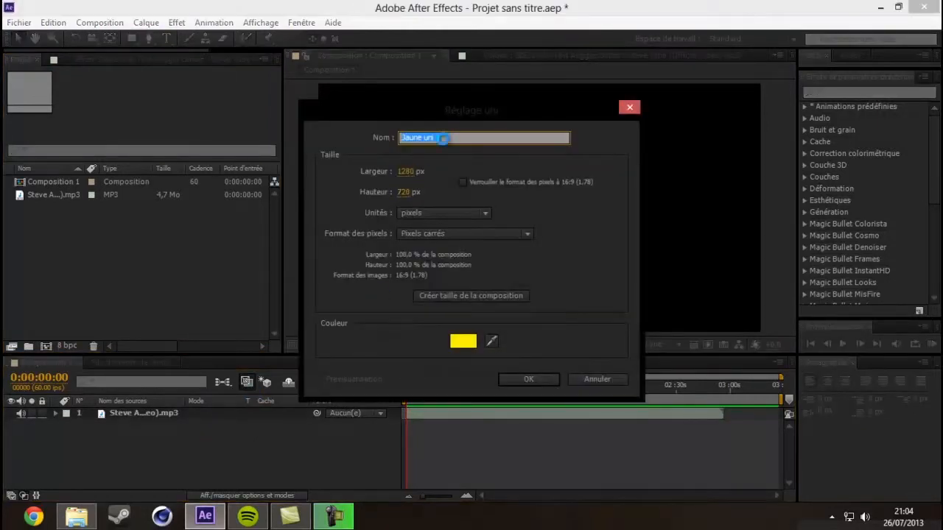
{"action": "left_click", "coordinate": [463, 341]}
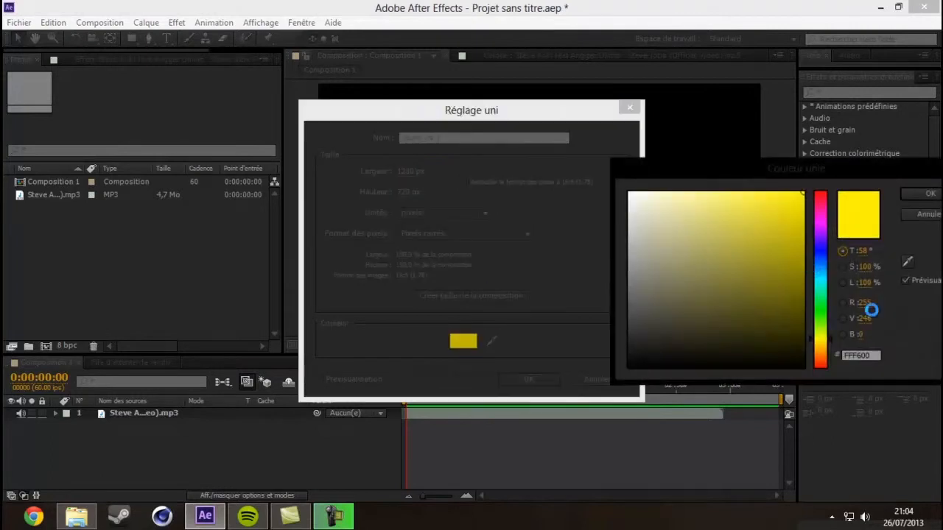
{"action": "left_click", "coordinate": [913, 213]}
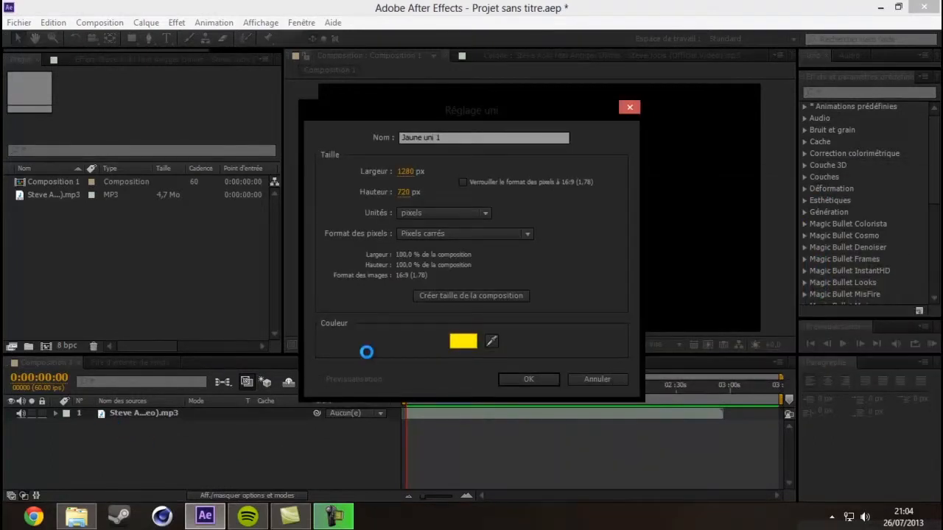
{"action": "left_click", "coordinate": [463, 340]}
{"action": "left_click", "coordinate": [907, 221]}
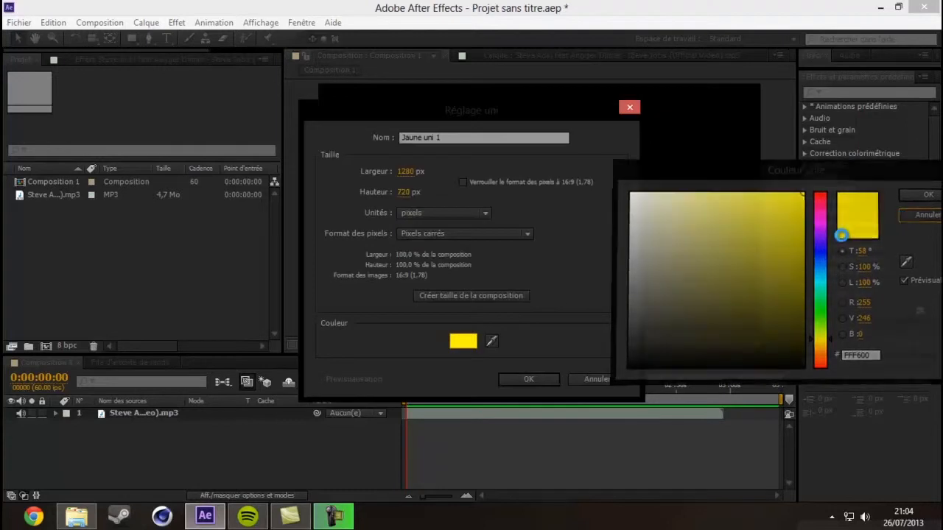
{"action": "left_click", "coordinate": [521, 386]}
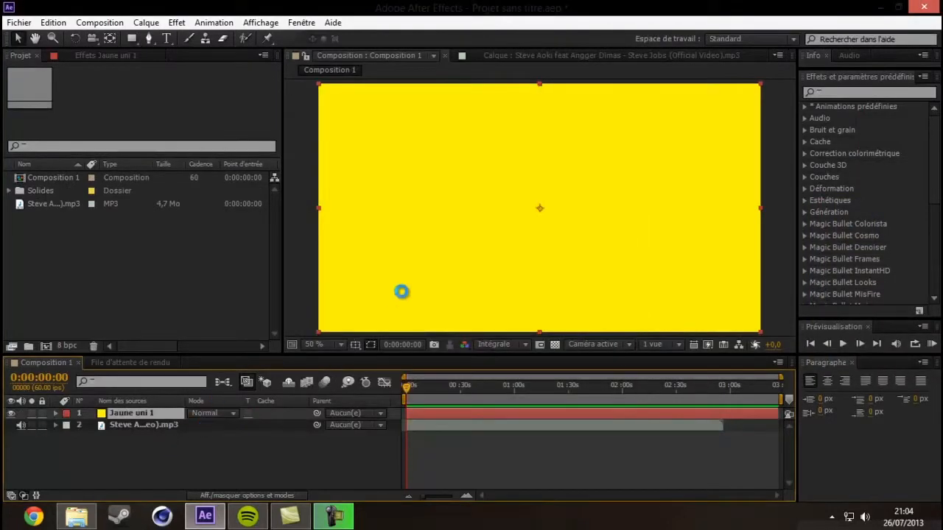
{"action": "left_click_drag", "start_coordinate": [316, 206], "coordinate": [505, 225]}
Step: Find the Grille effect by searching for "grille" and apply it to the yellow bar
{"action": "left_click", "coordinate": [842, 93]}
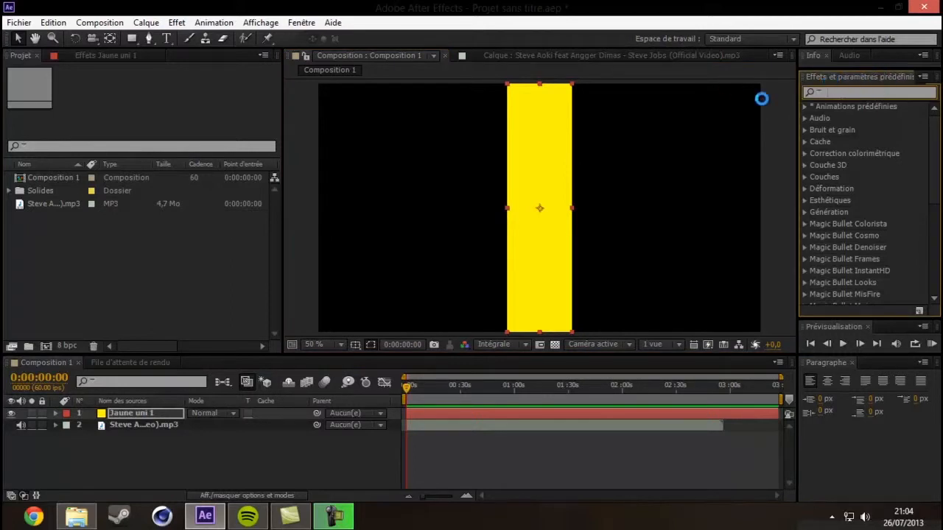
{"action": "type", "text": "gr"}
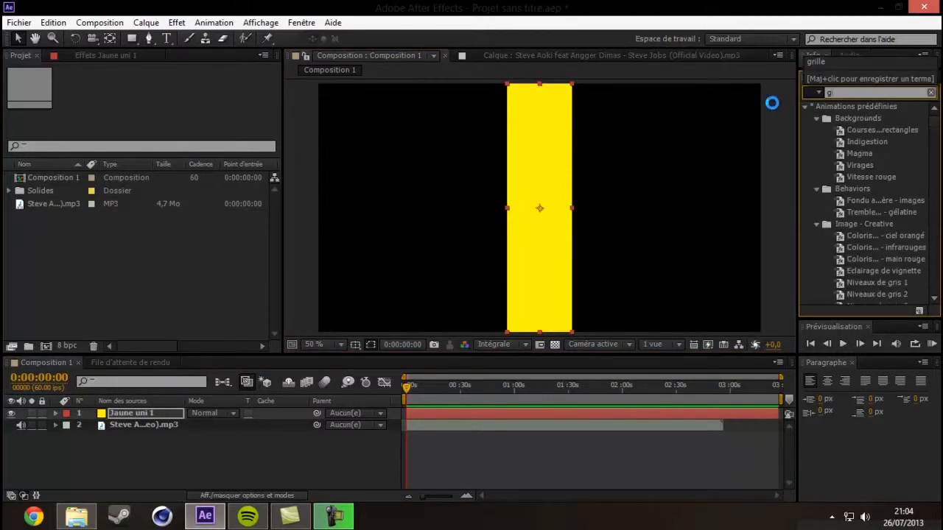
{"action": "type", "text": "ille"}
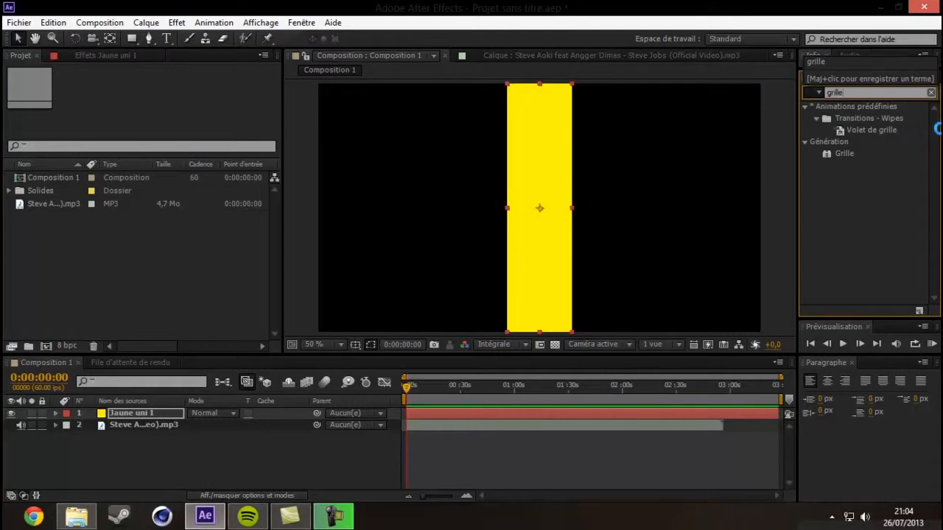
{"action": "left_click_drag", "start_coordinate": [861, 154], "coordinate": [541, 166]}
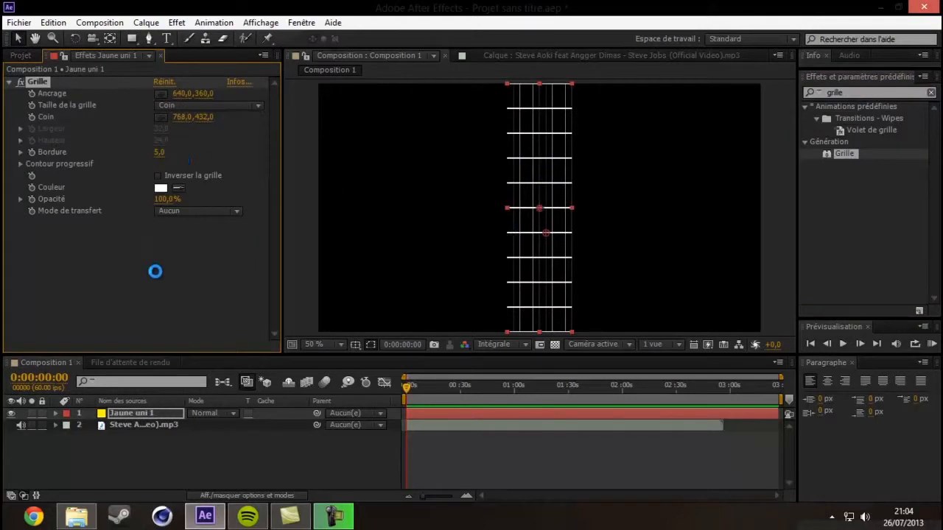
Step: Place the Grille effect's Coin at -2124,3, 336,0 and its Ancrage at 3799,1, 298,0, on opposite sides of the bar
{"action": "left_click", "coordinate": [160, 118]}
{"action": "left_click", "coordinate": [399, 199]}
{"action": "left_click", "coordinate": [161, 94]}
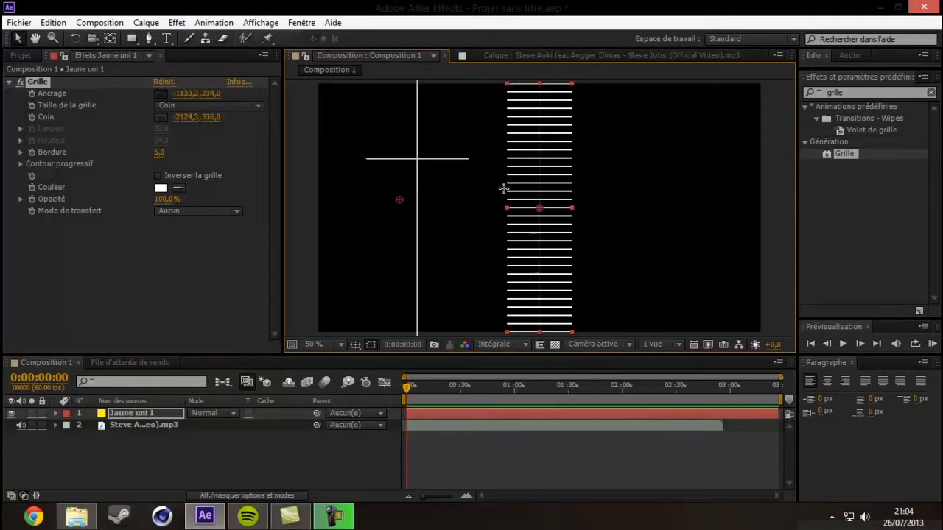
{"action": "left_click", "coordinate": [699, 187]}
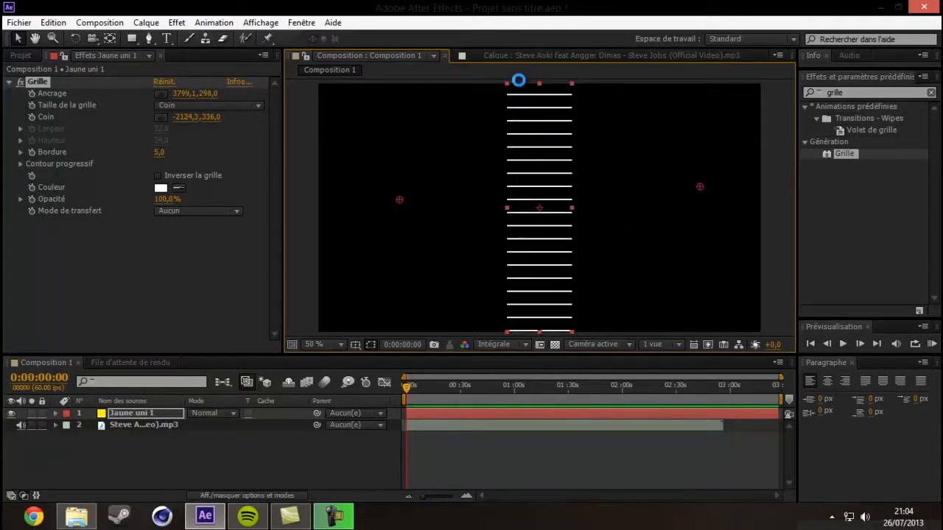
Step: Invert the grid, set its Bordure to 5,0 and choose Modèle Alpha as its Mode de transfert
{"action": "left_click_drag", "start_coordinate": [159, 151], "coordinate": [179, 150]}
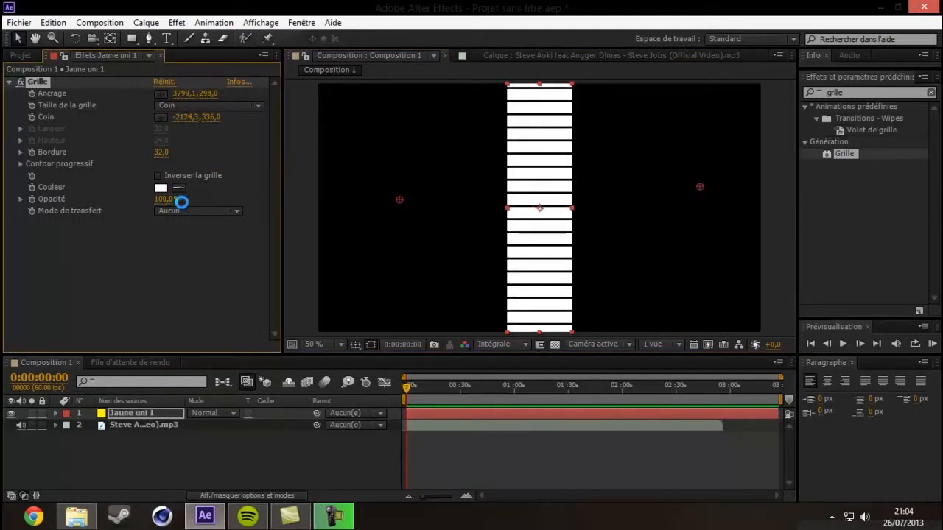
{"action": "left_click", "coordinate": [158, 174]}
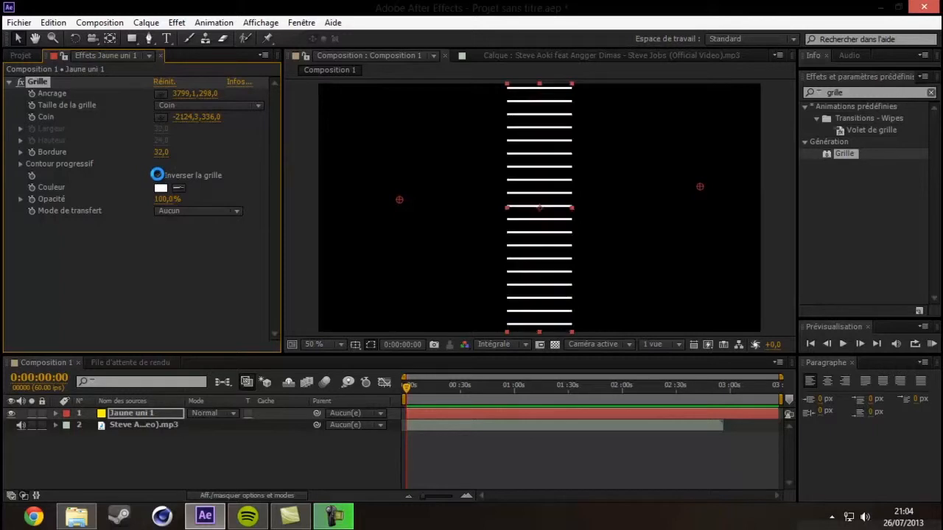
{"action": "mouse_move", "coordinate": [161, 152]}
{"action": "left_mouse_down"}
{"action": "mouse_move", "coordinate": [194, 149]}
{"action": "mouse_move", "coordinate": [148, 155]}
{"action": "left_mouse_up"}
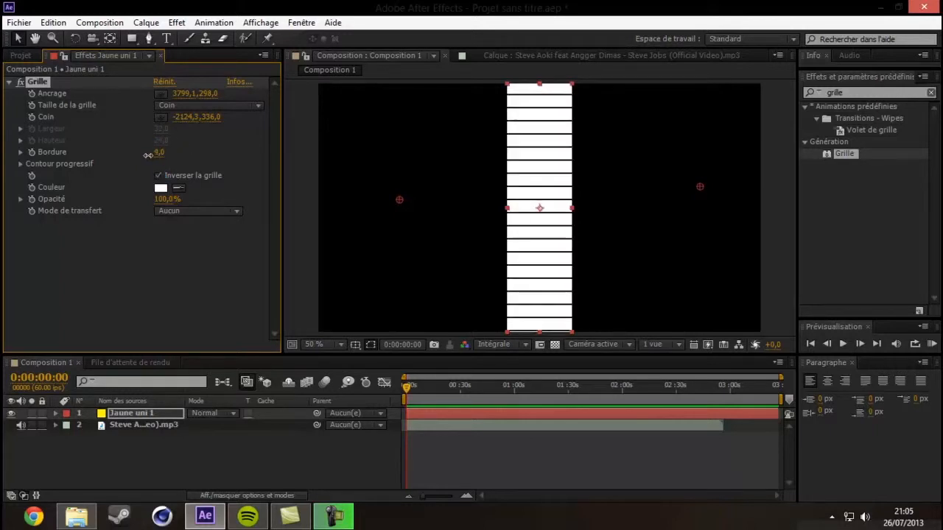
{"action": "left_click", "coordinate": [176, 210]}
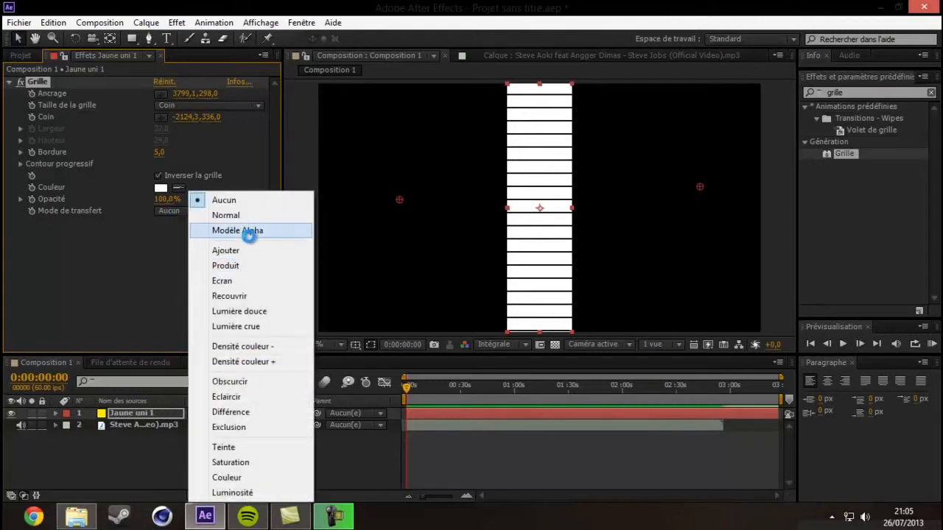
{"action": "left_click", "coordinate": [249, 230]}
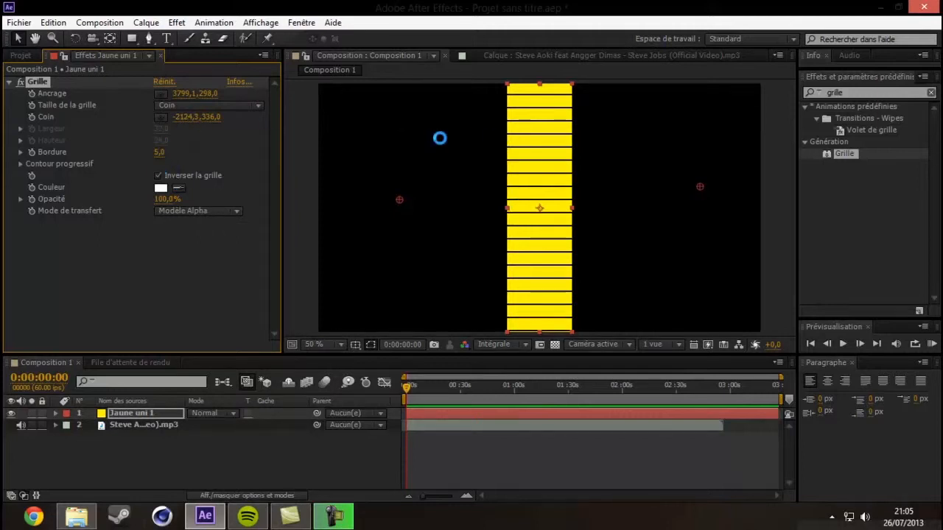
Step: Tighten the grid spacing by setting Coin to -2124,3, 331,0 and set the Bordure to 6,0, keeping the preview resolution at Intégrale
{"action": "left_click_drag", "start_coordinate": [210, 119], "coordinate": [156, 152]}
{"action": "left_click", "coordinate": [487, 344]}
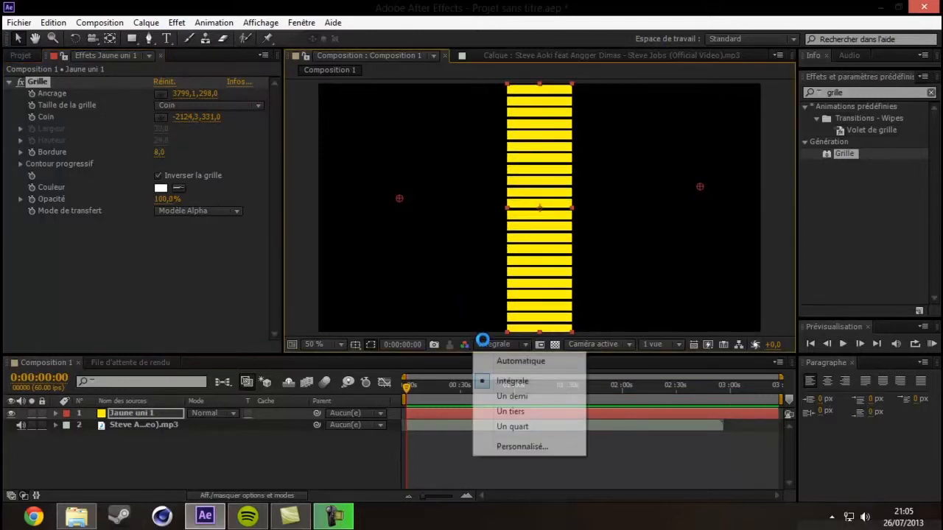
{"action": "left_click", "coordinate": [490, 380]}
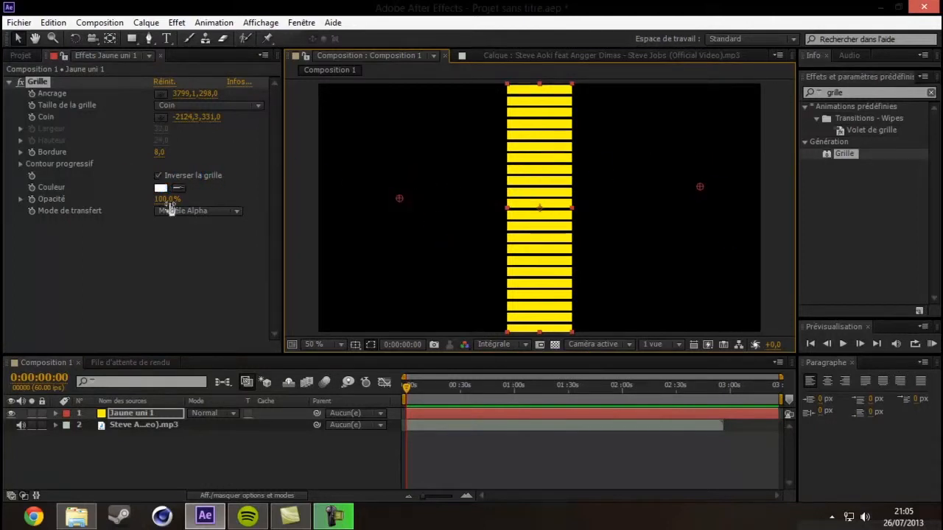
{"action": "left_click", "coordinate": [158, 151]}
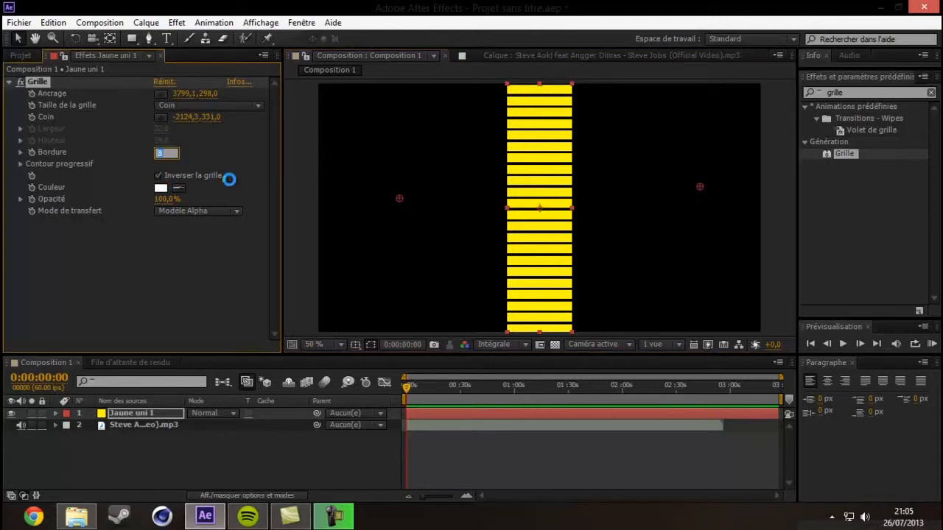
{"action": "key", "text": "Return"}
{"action": "left_click", "coordinate": [159, 152]}
{"action": "type", "text": "8"}
{"action": "key", "text": "Return"}
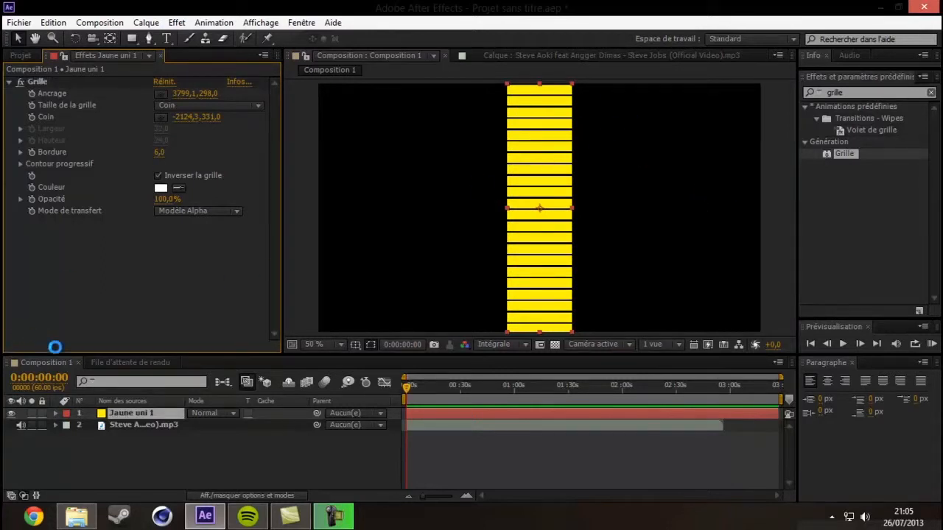
Step: Search the effects for "dégr" and apply the Dégradé effect to the Jaune uni 1 layer
{"action": "left_click", "coordinate": [119, 413]}
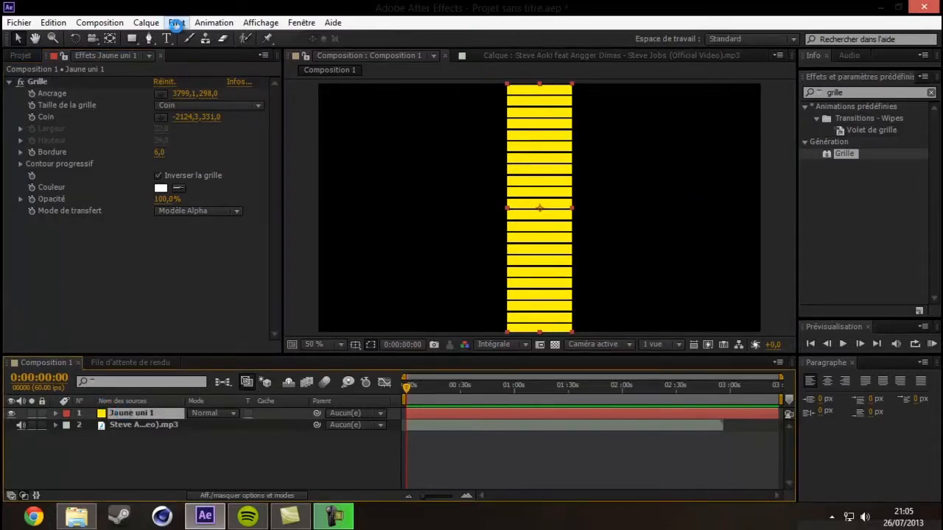
{"action": "left_click", "coordinate": [804, 94]}
{"action": "type", "text": "dégr"}
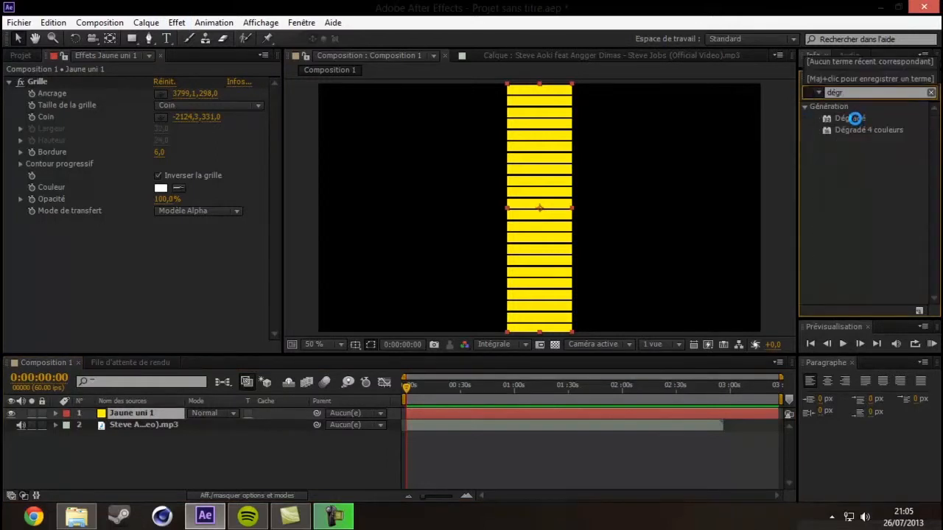
{"action": "left_click_drag", "start_coordinate": [854, 119], "coordinate": [547, 162]}
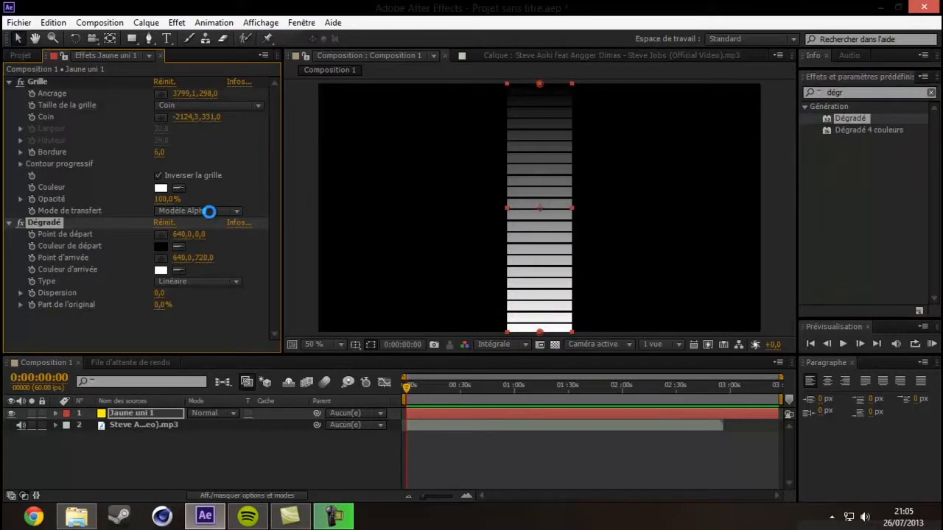
Step: Set the Dégradé effect's start colour to white and its end colour to a saturated violet
{"action": "left_click", "coordinate": [159, 245]}
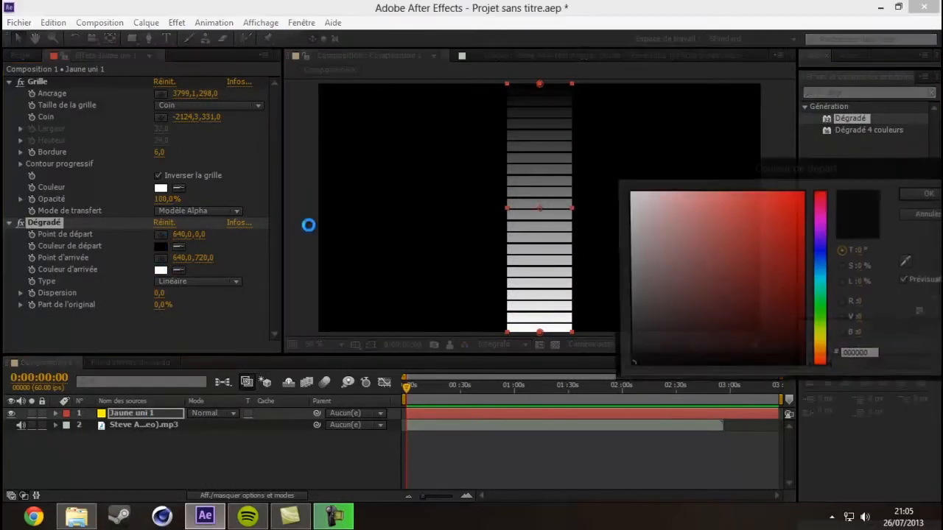
{"action": "left_click_drag", "start_coordinate": [666, 222], "coordinate": [575, 146]}
{"action": "left_click", "coordinate": [913, 192]}
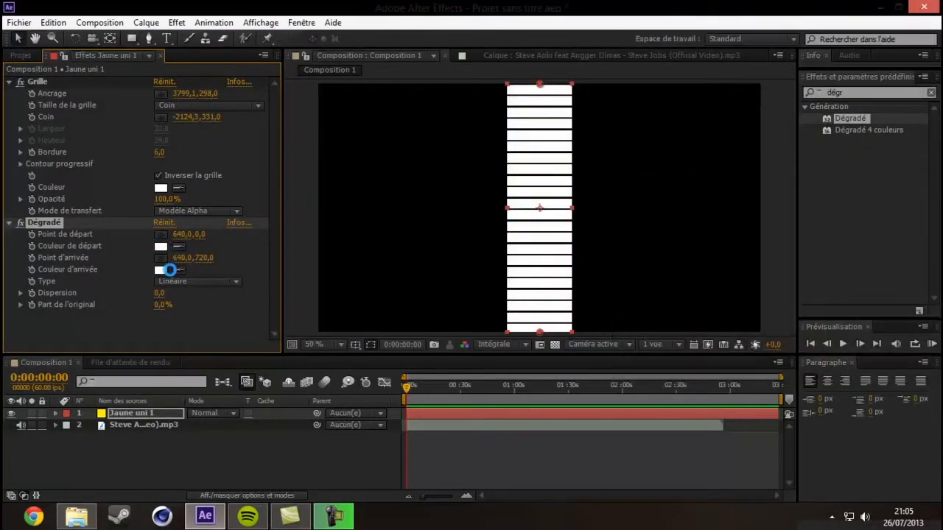
{"action": "left_click", "coordinate": [159, 271]}
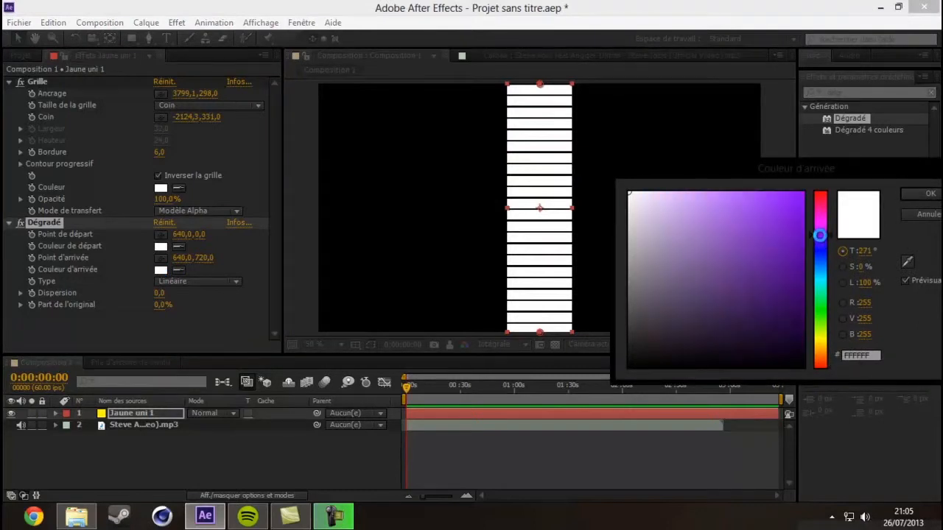
{"action": "left_click", "coordinate": [800, 232]}
{"action": "left_click", "coordinate": [921, 195]}
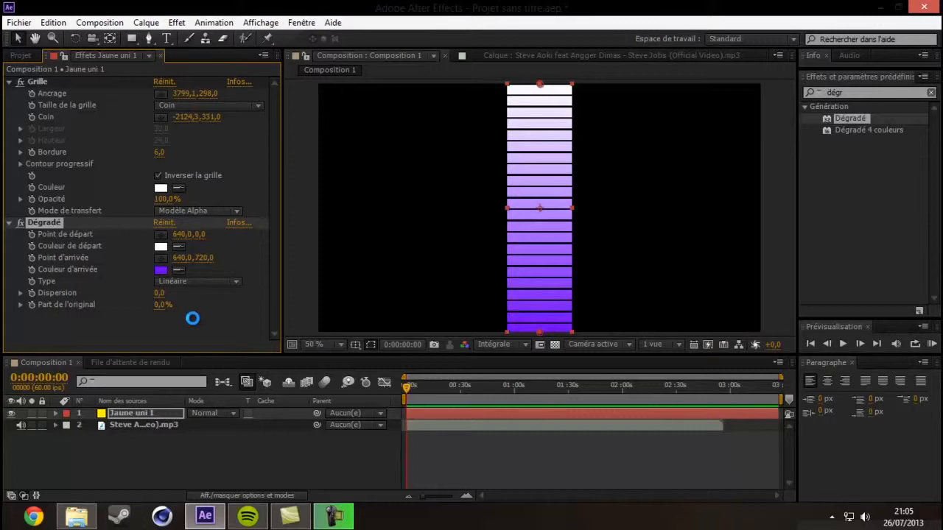
Step: Apply the Lueur diffuse effect from the Esthétiques category to the Jaune uni 1 layer
{"action": "left_click", "coordinate": [178, 22]}
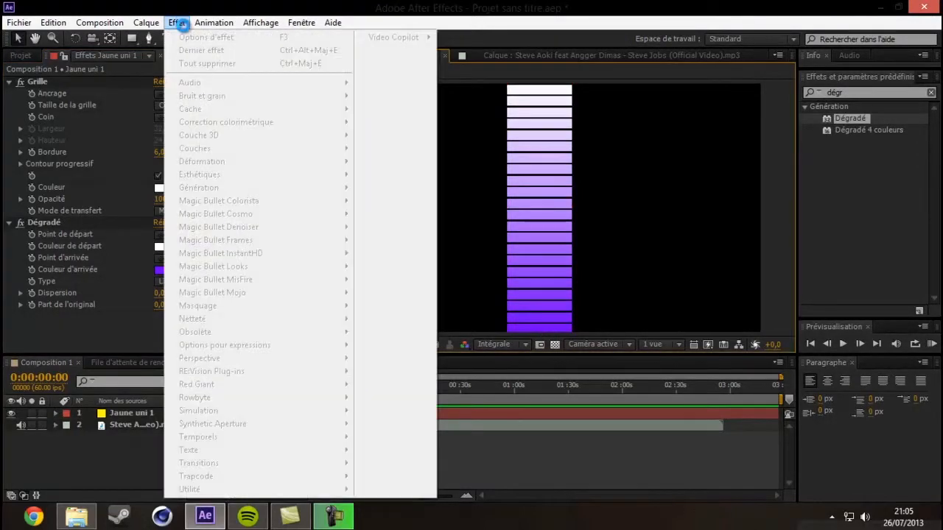
{"action": "left_click", "coordinate": [110, 414]}
{"action": "left_click", "coordinate": [177, 22]}
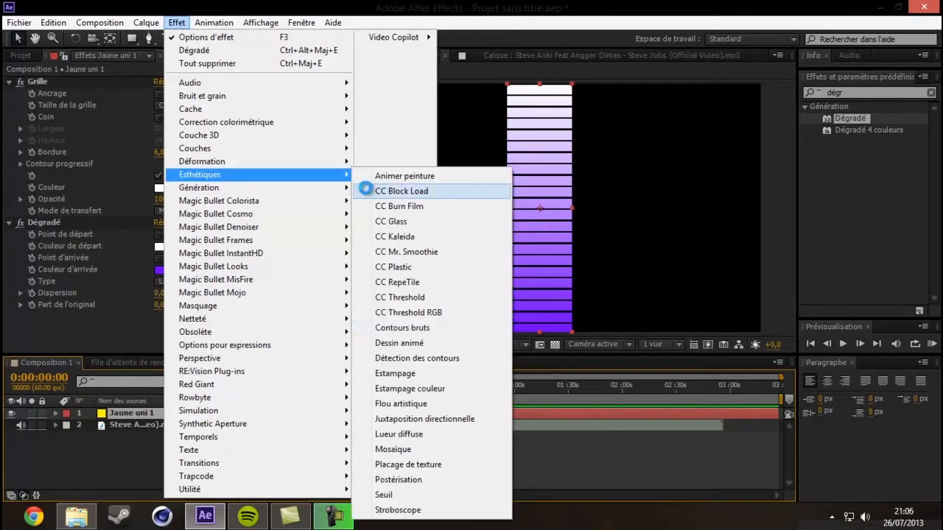
{"action": "mouse_move", "coordinate": [235, 174]}
{"action": "left_click", "coordinate": [411, 438]}
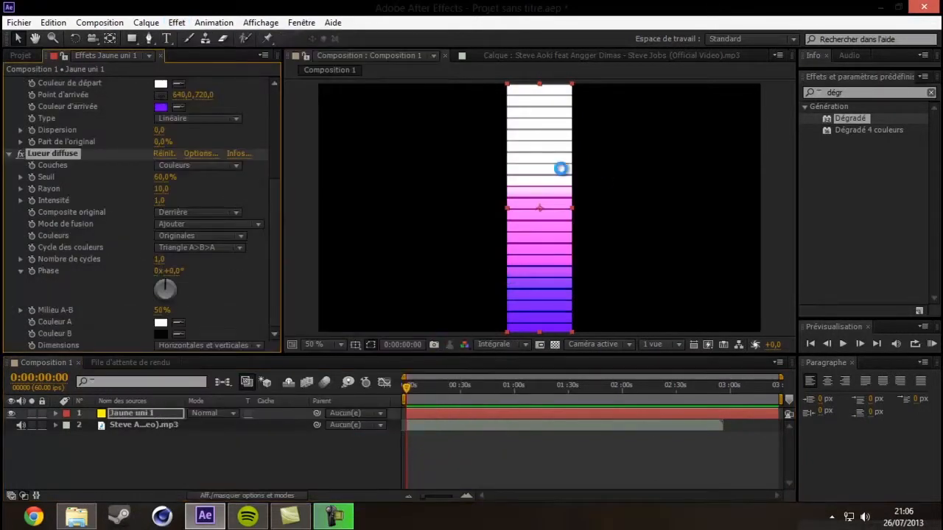
Step: Set the Lueur diffuse effect's Seuil to 70,2% and its Rayon to 2,0 on the Jaune uni 1 layer
{"action": "left_click", "coordinate": [162, 189]}
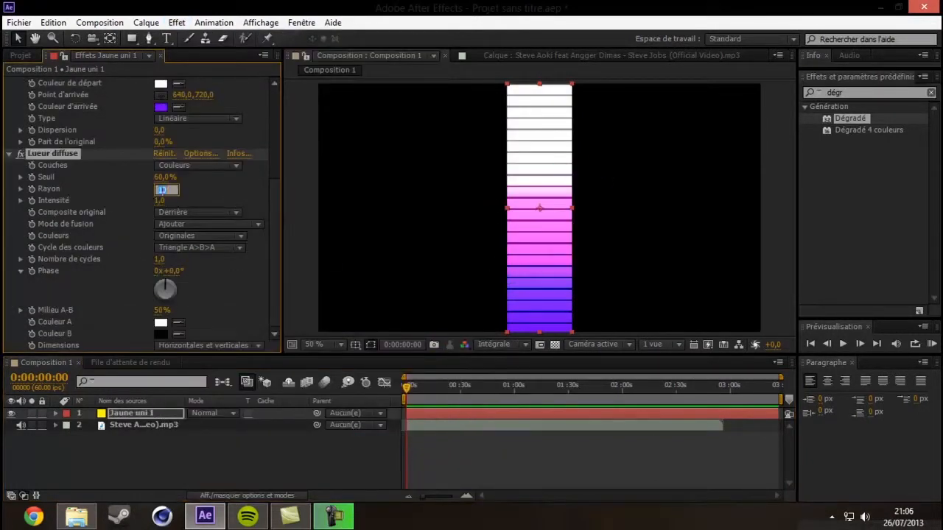
{"action": "type", "text": "3"}
{"action": "key", "text": "Return"}
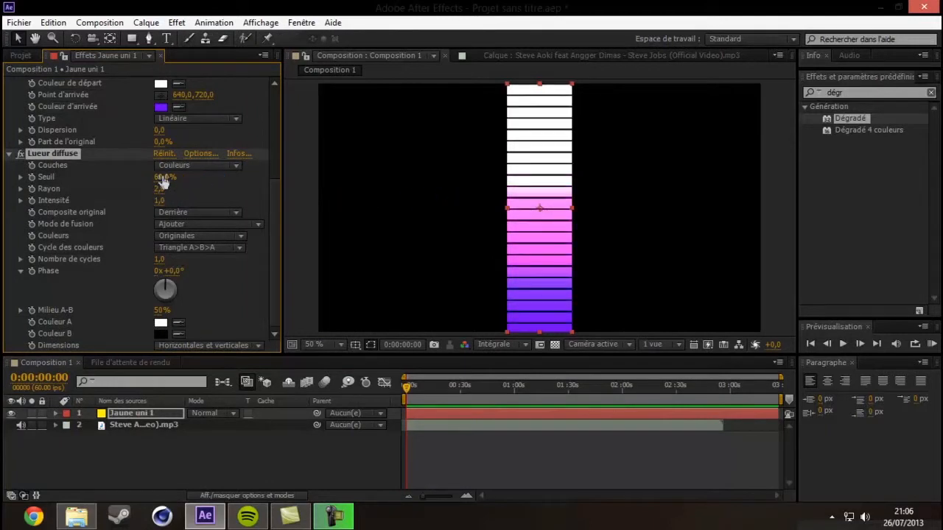
{"action": "left_click_drag", "start_coordinate": [161, 177], "coordinate": [170, 198]}
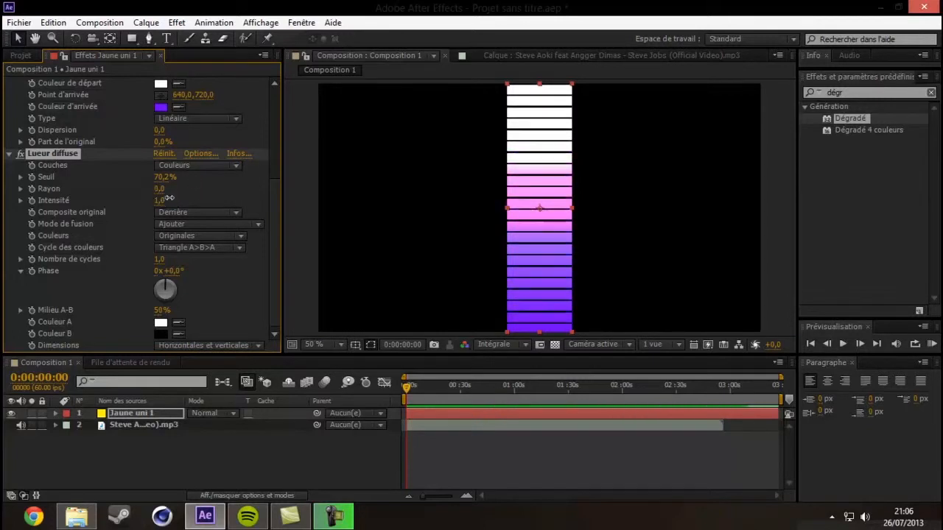
{"action": "left_click", "coordinate": [162, 187]}
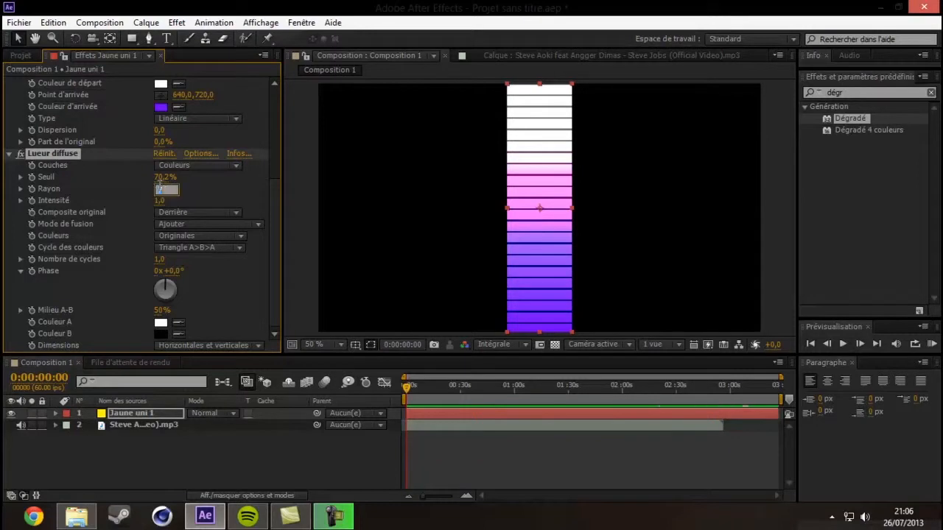
{"action": "key", "text": "Return"}
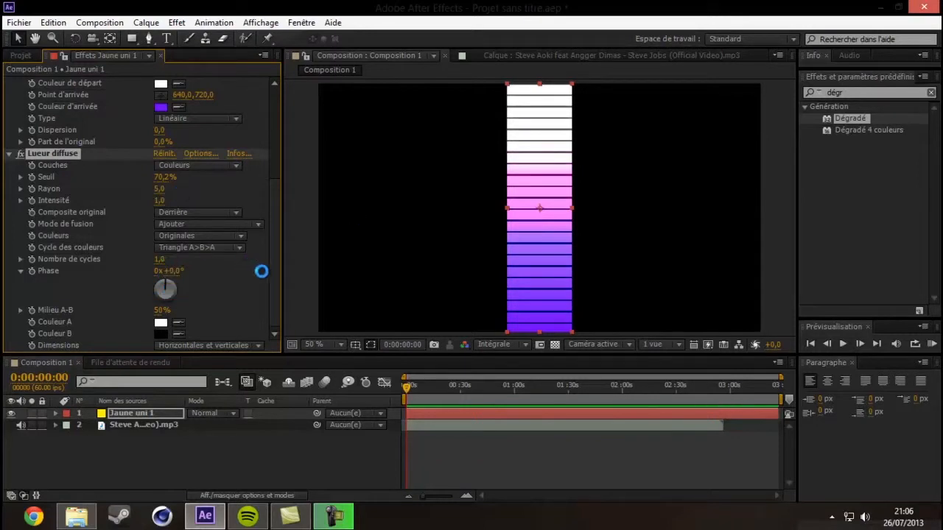
{"action": "left_click", "coordinate": [161, 189]}
{"action": "type", "text": "2"}
{"action": "key", "text": "Return"}
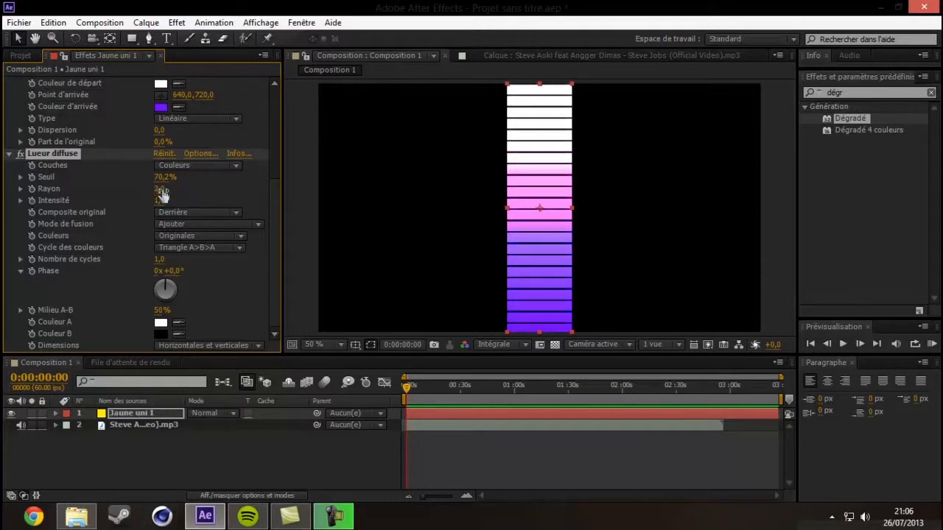
{"action": "left_click", "coordinate": [302, 255]}
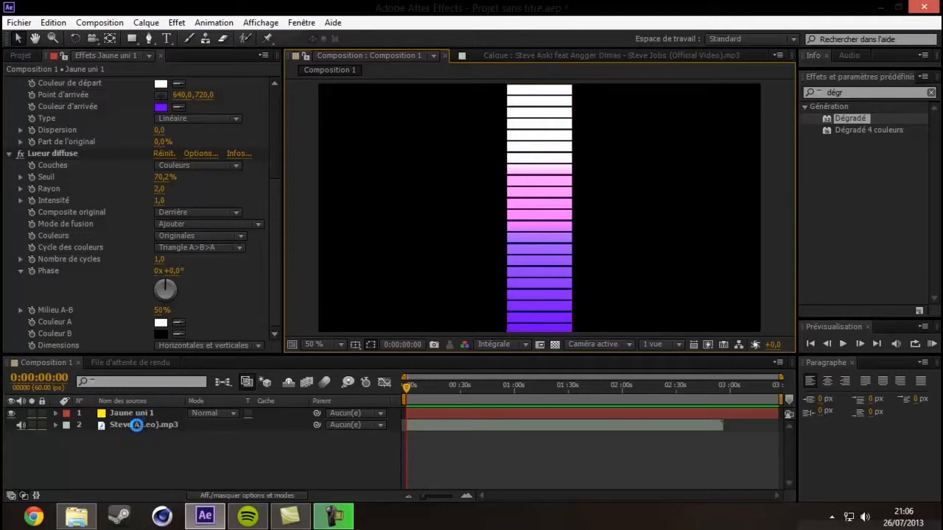
Step: Convert the MP3 layer's audio data into keyframes, enlarging the timeline area to make room for the layers
{"action": "left_click", "coordinate": [128, 426]}
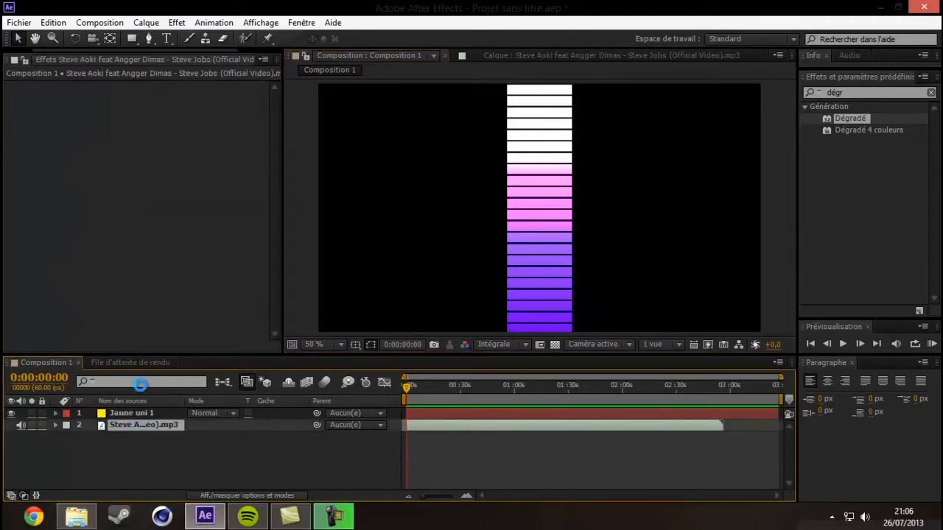
{"action": "left_click_drag", "start_coordinate": [198, 355], "coordinate": [213, 105]}
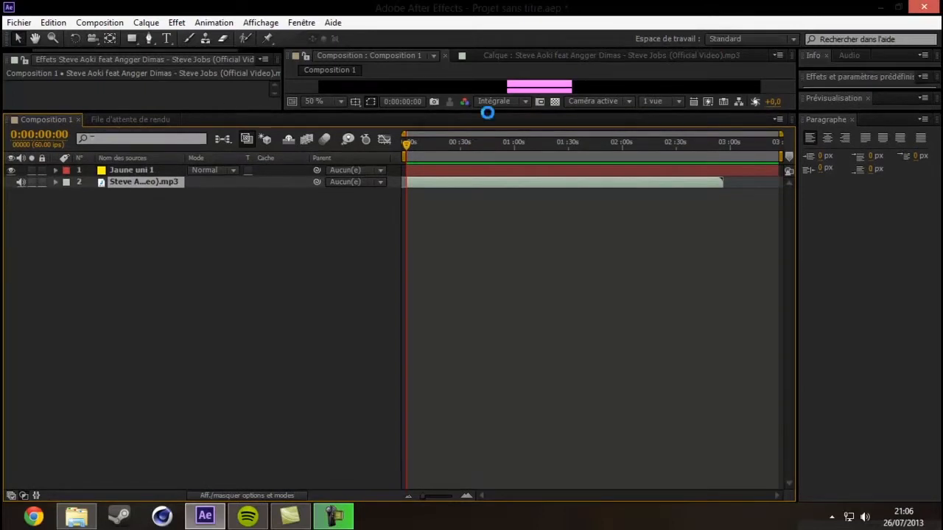
{"action": "right_click", "coordinate": [150, 181]}
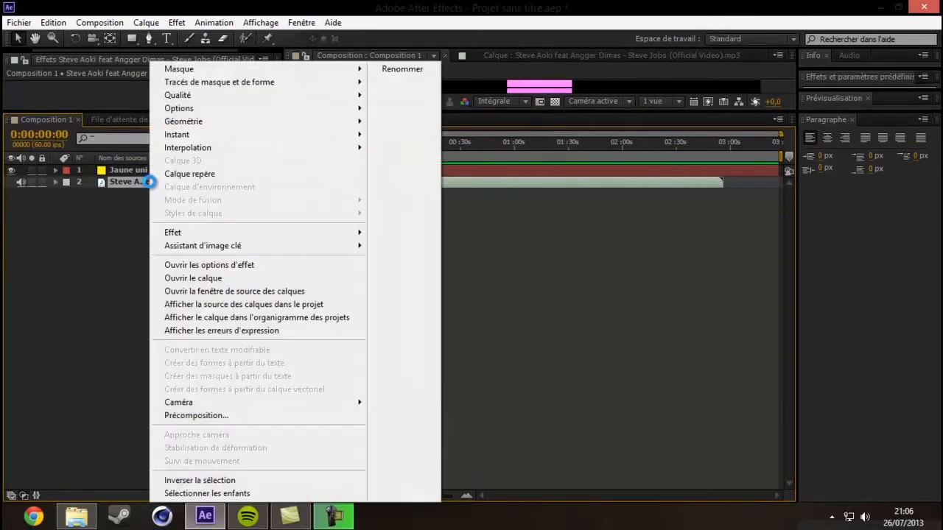
{"action": "mouse_move", "coordinate": [190, 246]}
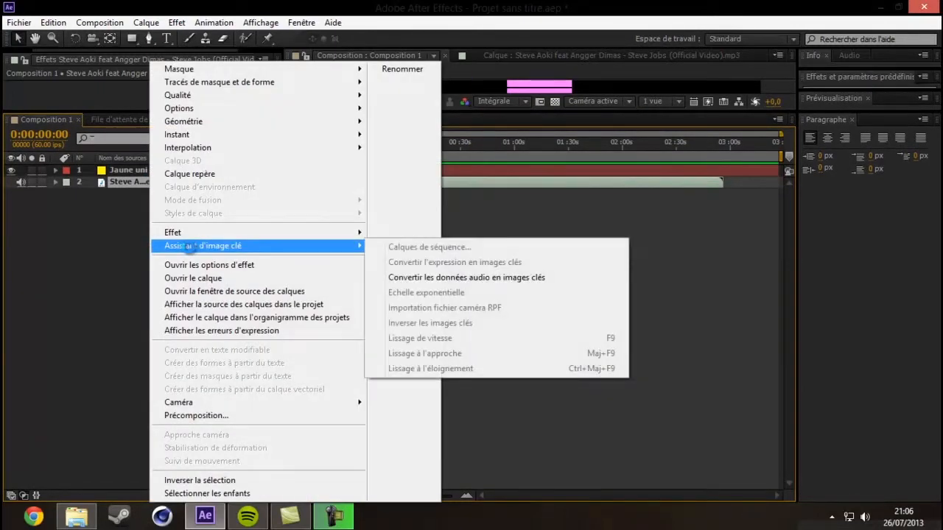
{"action": "left_click", "coordinate": [525, 277]}
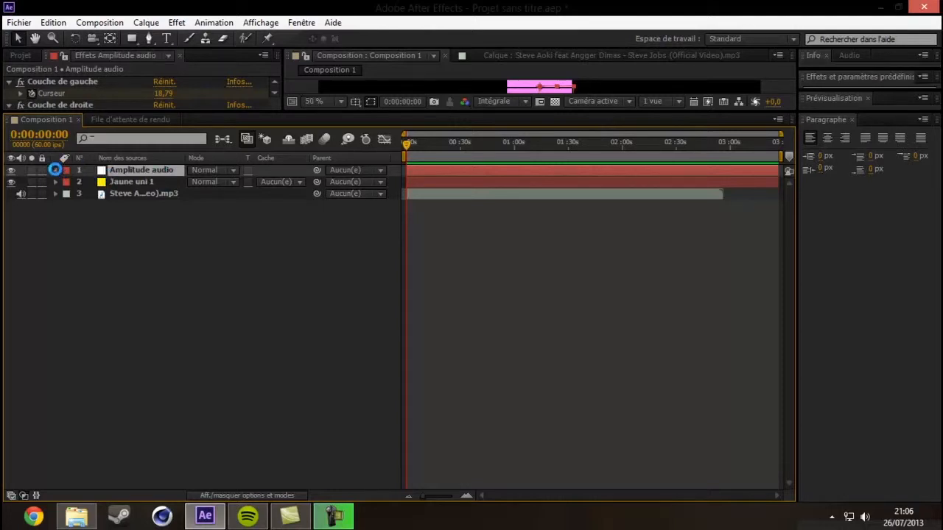
Step: Expand the Amplitude audio layer's effects and examine the Couche de gauche, Couche de droite and Les deux couches controls
{"action": "left_click", "coordinate": [55, 170]}
{"action": "left_click", "coordinate": [67, 181]}
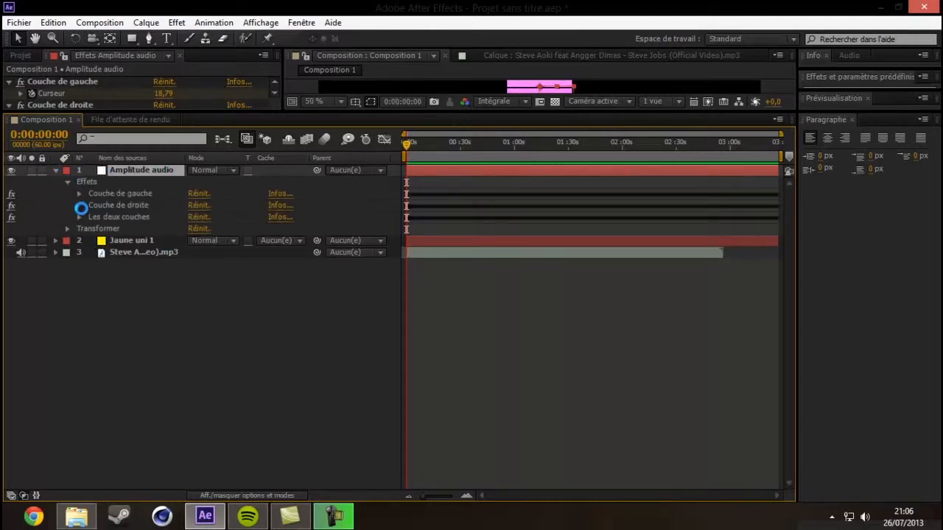
{"action": "left_click", "coordinate": [111, 193]}
{"action": "left_click", "coordinate": [123, 205]}
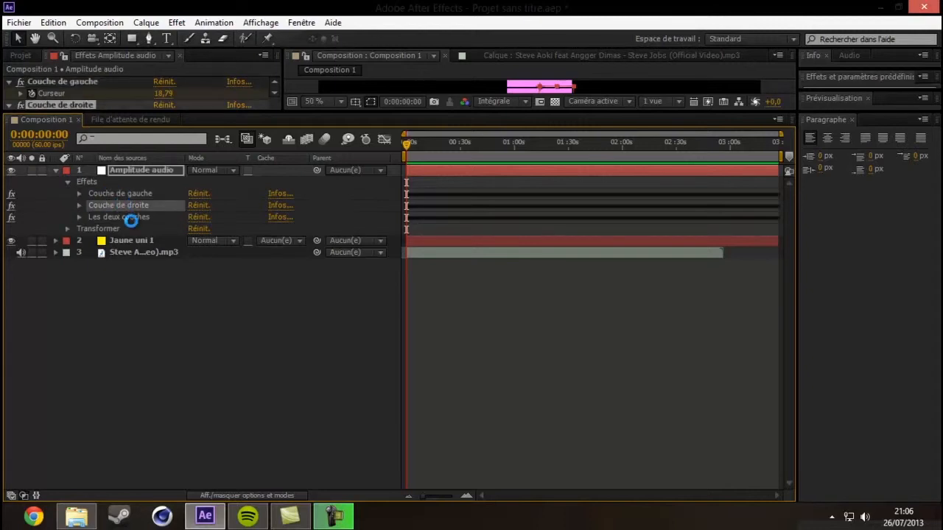
{"action": "left_click", "coordinate": [125, 217]}
Step: Move the Jaune uni 1 layer above Amplitude audio and duplicate it twice
{"action": "left_click_drag", "start_coordinate": [131, 241], "coordinate": [136, 167]}
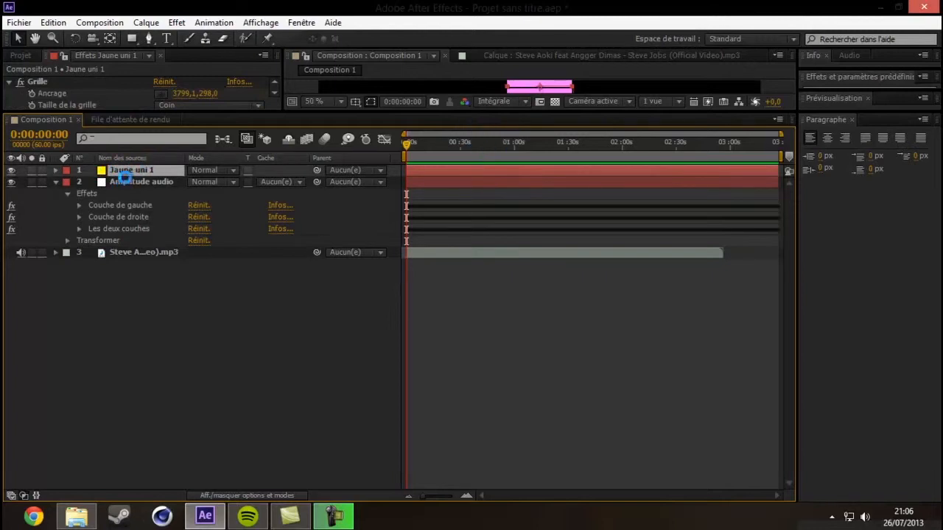
{"action": "key", "text": "ctrl+d"}
{"action": "key", "text": "ctrl+d"}
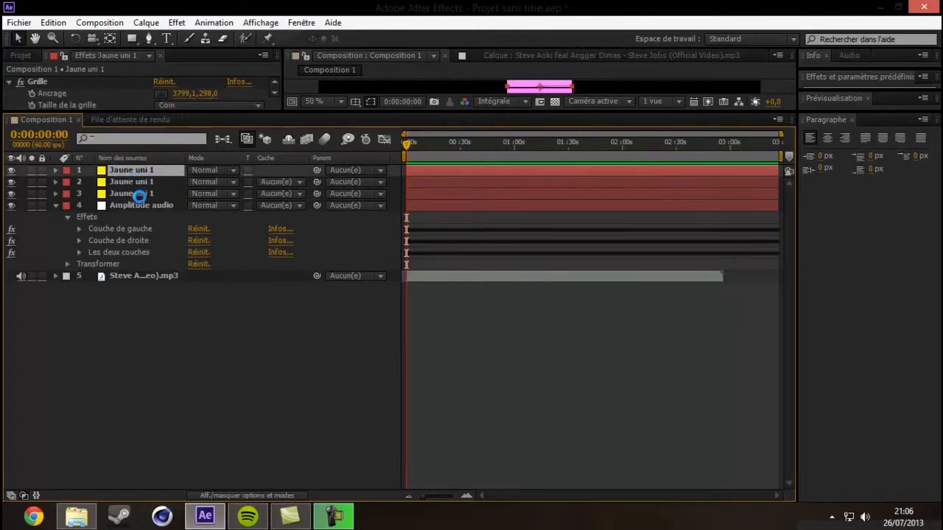
Step: Rename the lowest Jaune uni 1 copy as Both and the middle copy as Gauche
{"action": "left_click", "coordinate": [135, 193]}
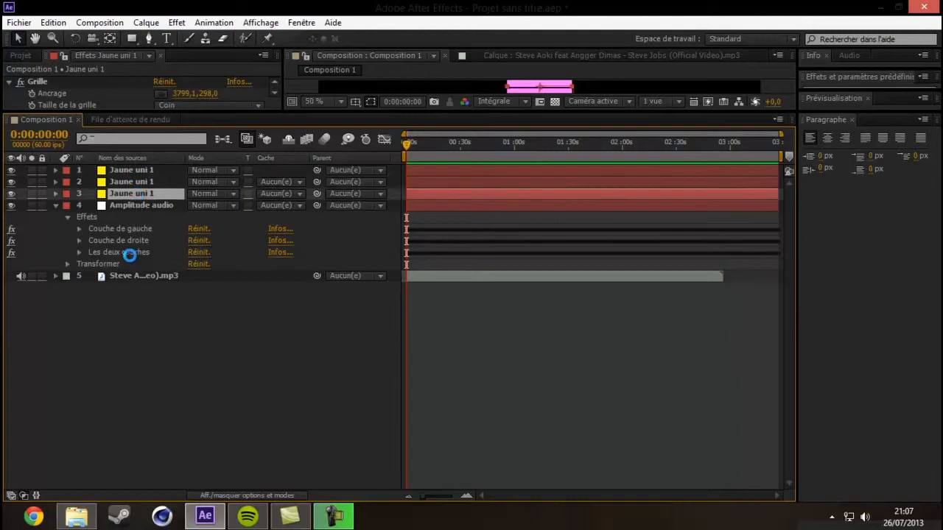
{"action": "right_click", "coordinate": [131, 190]}
{"action": "left_click", "coordinate": [413, 70]}
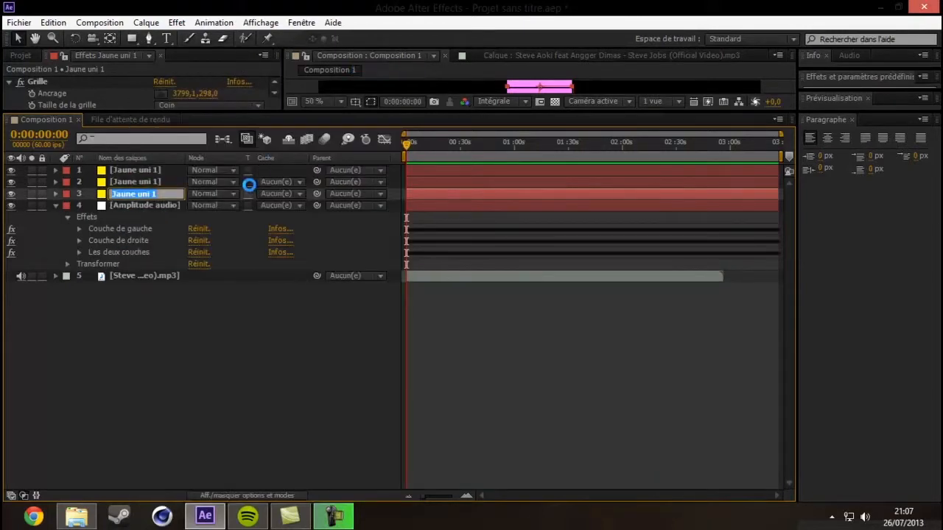
{"action": "key", "text": "Return"}
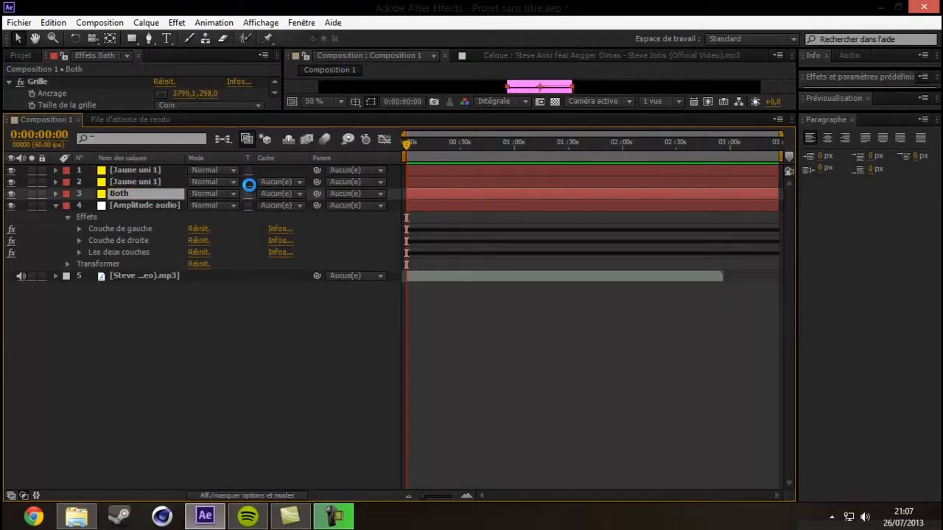
{"action": "right_click", "coordinate": [140, 179]}
{"action": "left_click", "coordinate": [396, 70]}
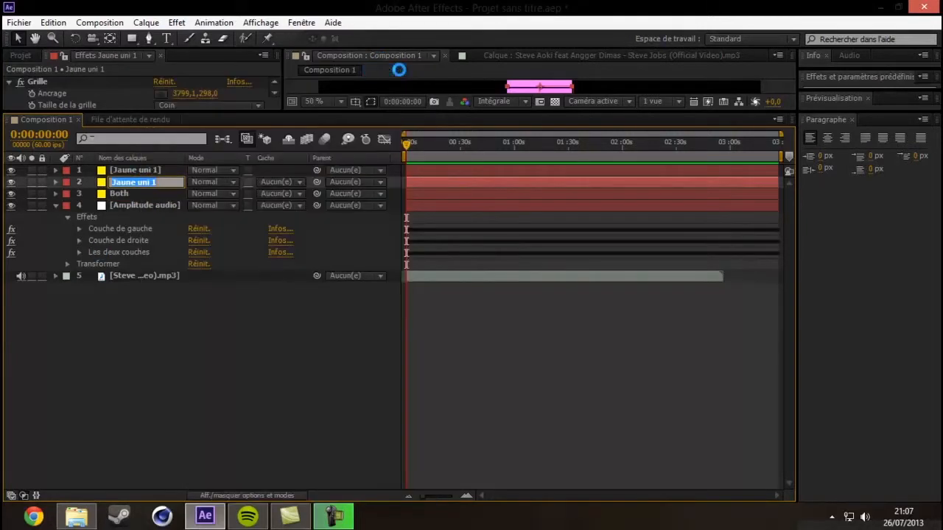
{"action": "type", "text": "Gauche"}
{"action": "key", "text": "Return"}
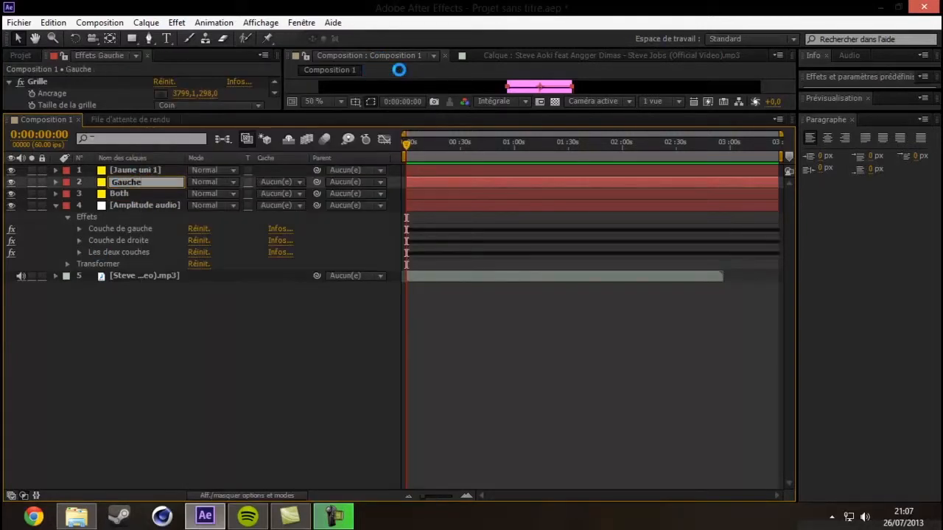
Step: Rename the remaining Jaune uni 1 layer at the top of the stack as Droite
{"action": "right_click", "coordinate": [142, 164]}
{"action": "right_click", "coordinate": [135, 170]}
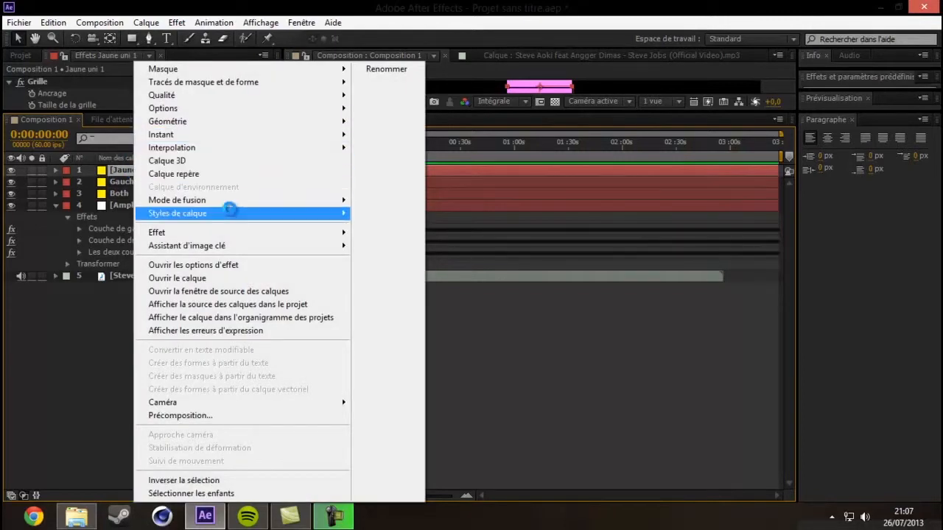
{"action": "left_click", "coordinate": [388, 68]}
{"action": "type", "text": "Dr"}
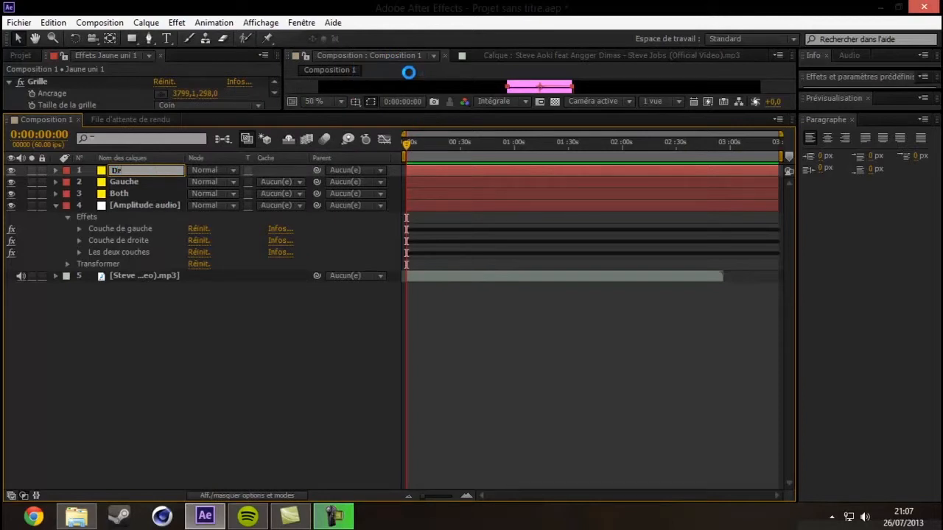
{"action": "type", "text": "oite"}
{"action": "key", "text": "Return"}
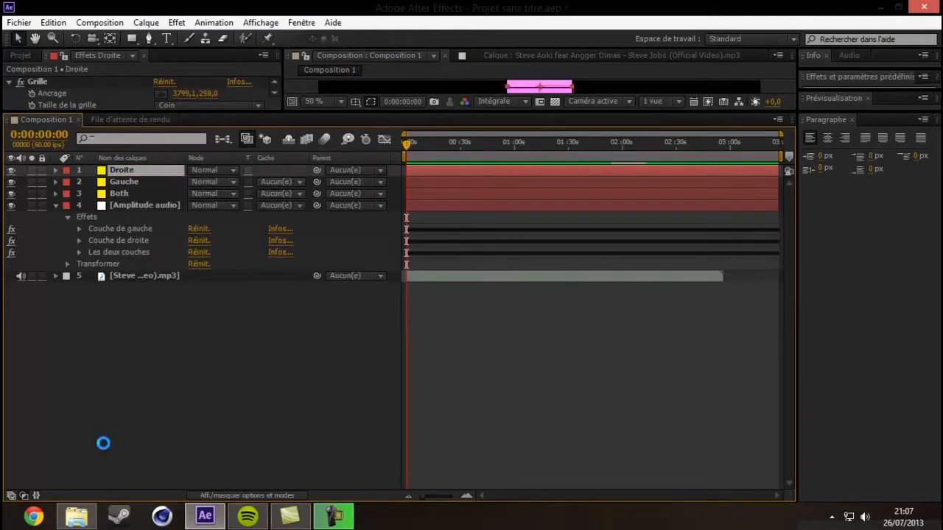
{"action": "left_click", "coordinate": [101, 440]}
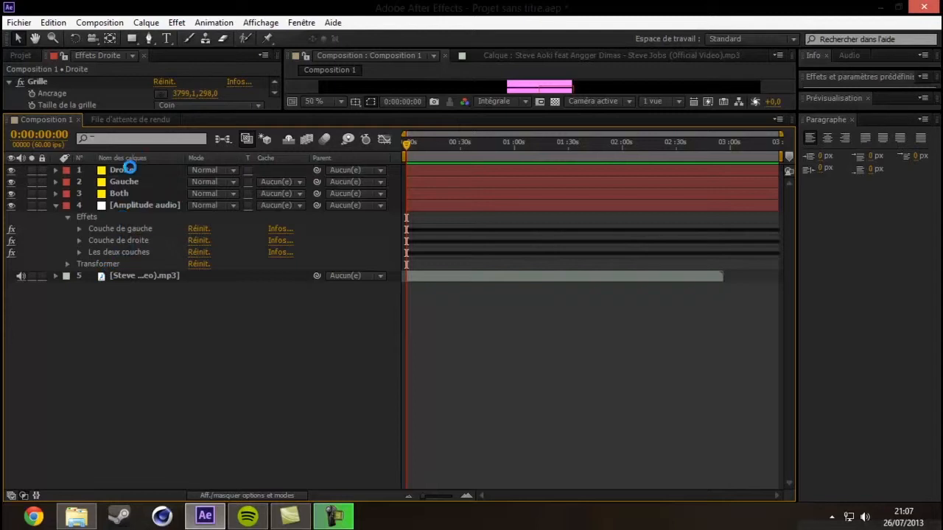
Step: Move the Gauche layer above Droite and expand Les deux couches under Amplitude audio to expose its Curseur property
{"action": "left_click_drag", "start_coordinate": [124, 181], "coordinate": [125, 165]}
{"action": "left_click", "coordinate": [123, 332]}
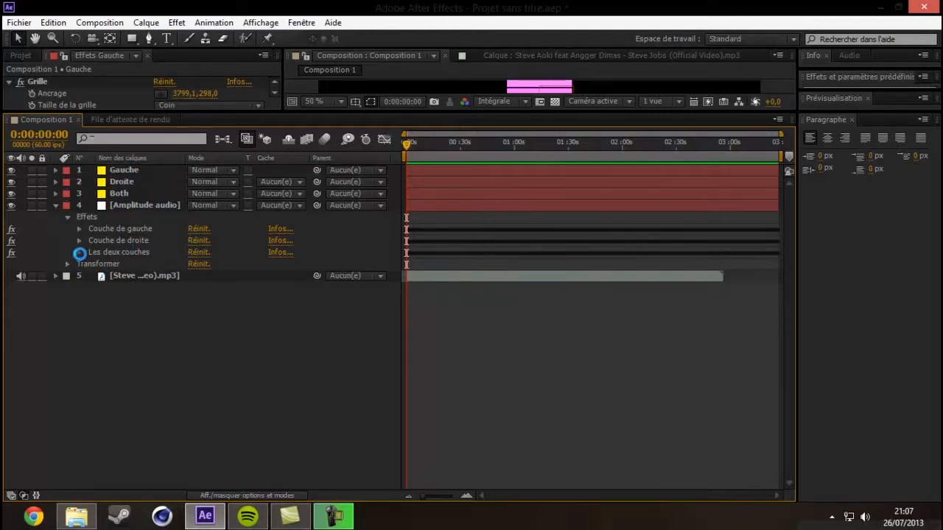
{"action": "left_click", "coordinate": [79, 252]}
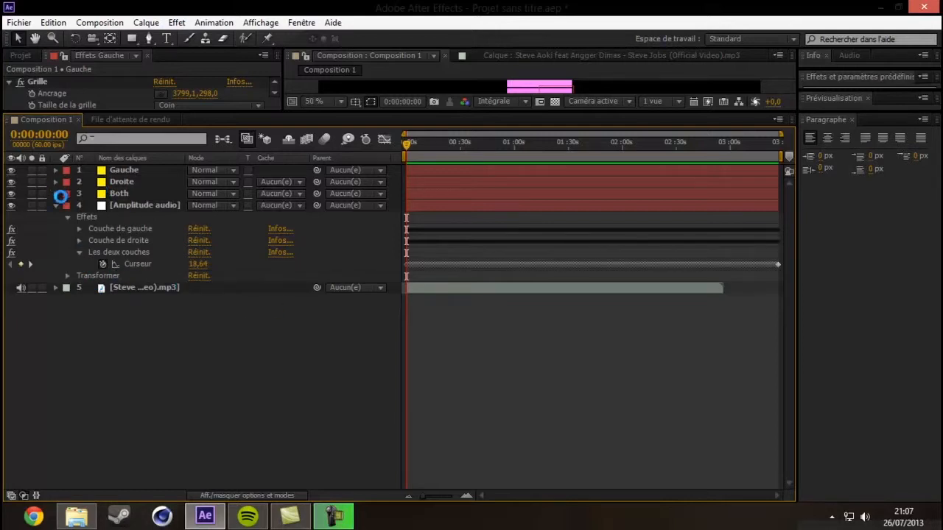
{"action": "left_click", "coordinate": [54, 193]}
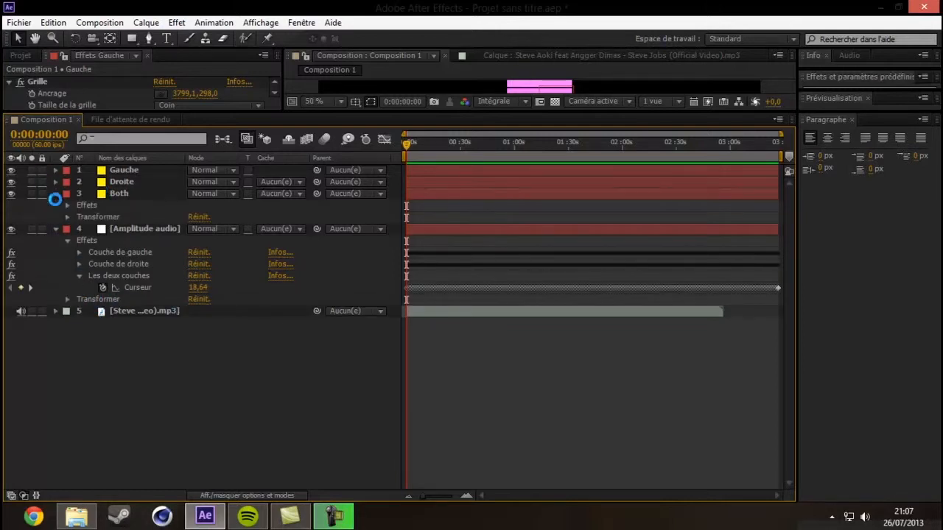
{"action": "left_click", "coordinate": [66, 207]}
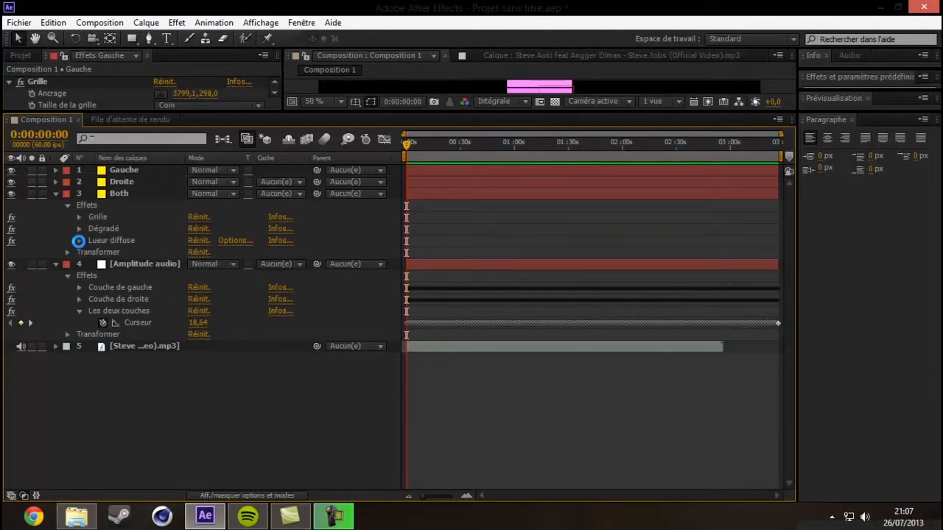
{"action": "left_click", "coordinate": [116, 184]}
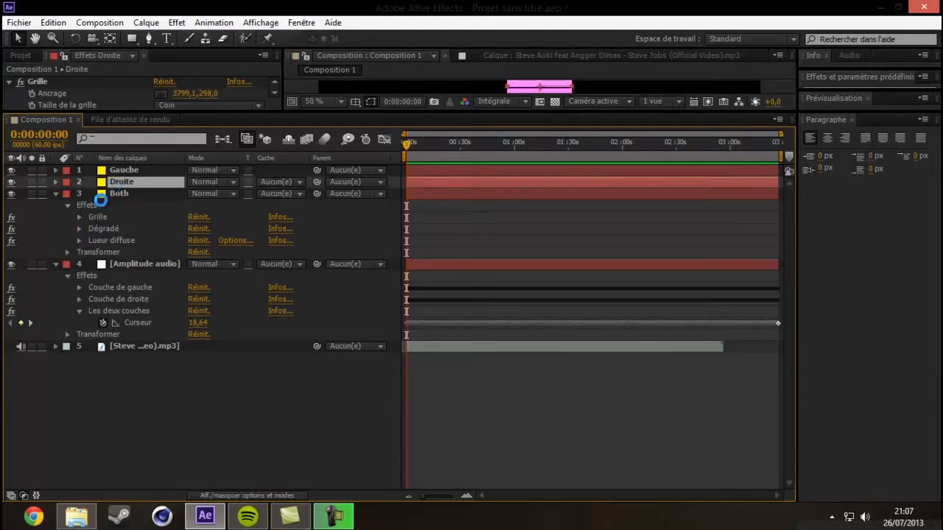
{"action": "left_click", "coordinate": [55, 194]}
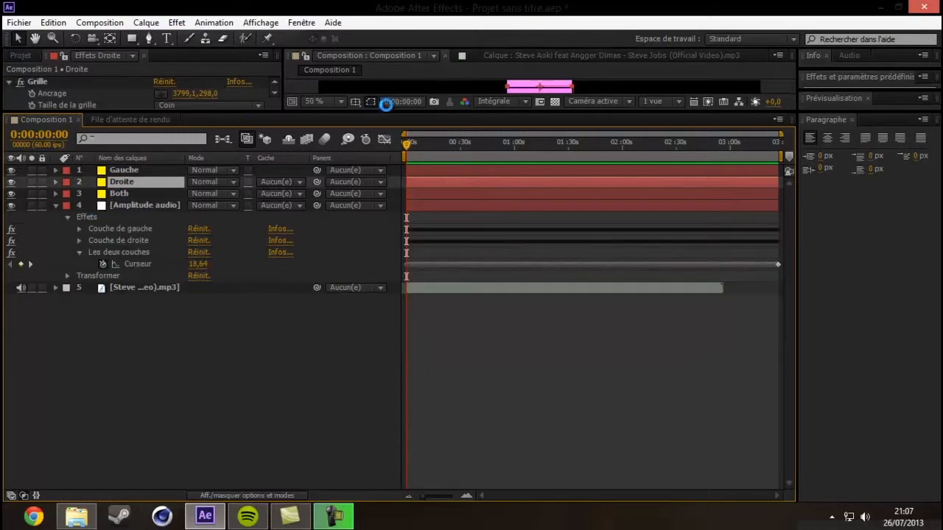
Step: Apply the Volet linéaire transition effect to the Both layer and set its Angle to 180°
{"action": "left_click_drag", "start_coordinate": [382, 110], "coordinate": [397, 278]}
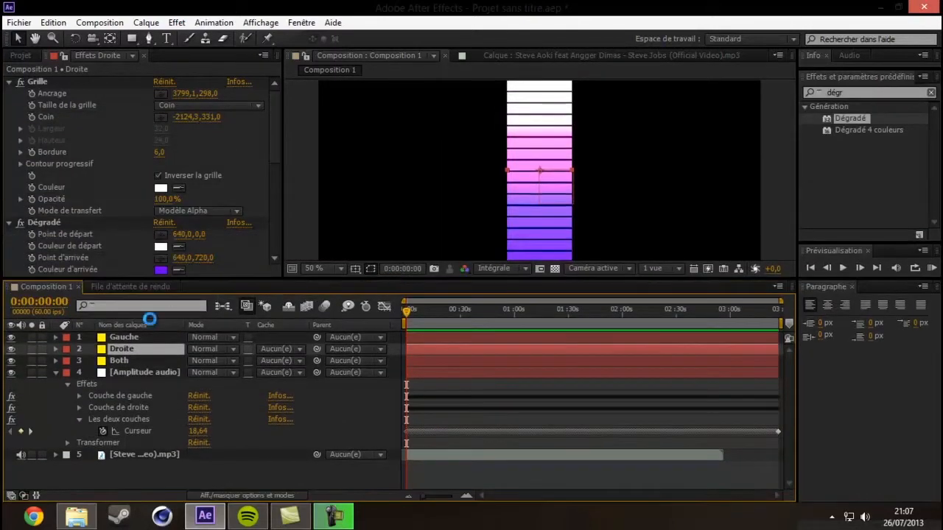
{"action": "left_click", "coordinate": [141, 361]}
{"action": "left_click", "coordinate": [177, 22]}
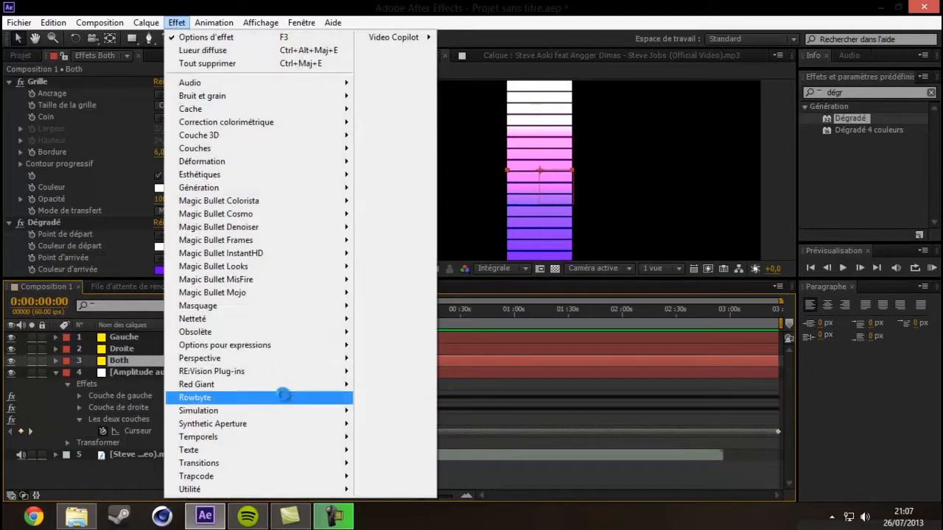
{"action": "mouse_move", "coordinate": [301, 460]}
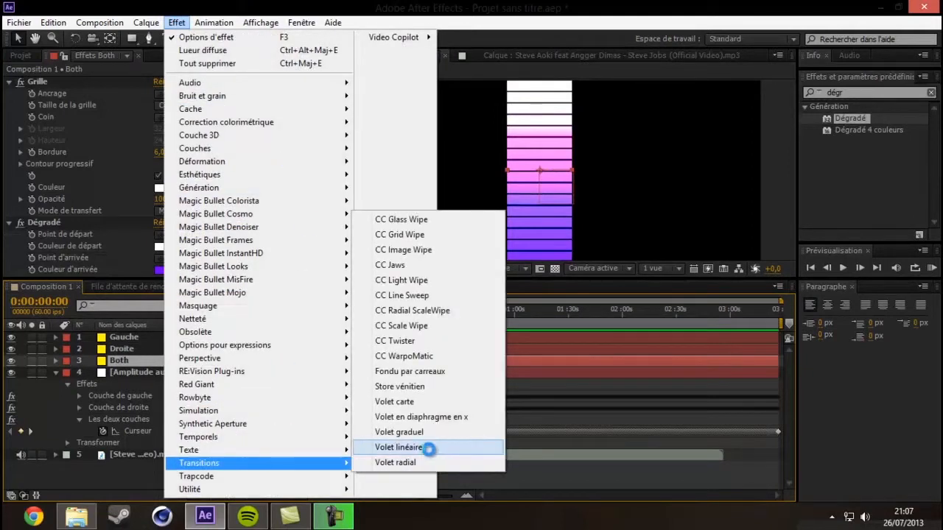
{"action": "left_click", "coordinate": [428, 448]}
{"action": "left_click", "coordinate": [176, 230]}
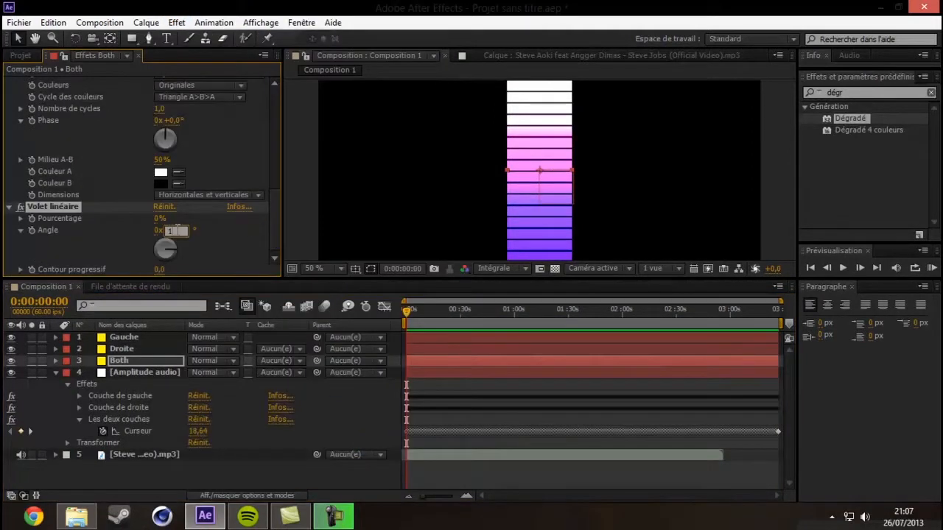
{"action": "type", "text": "180"}
{"action": "key", "text": "Return"}
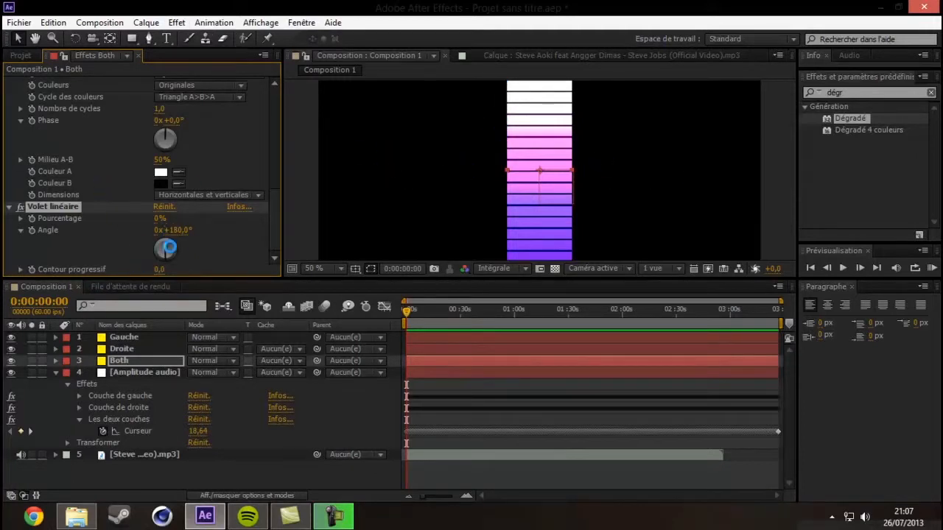
Step: Apply the Volet linéaire transition effect to the Droite layer with an Angle of 180°
{"action": "left_click", "coordinate": [122, 349]}
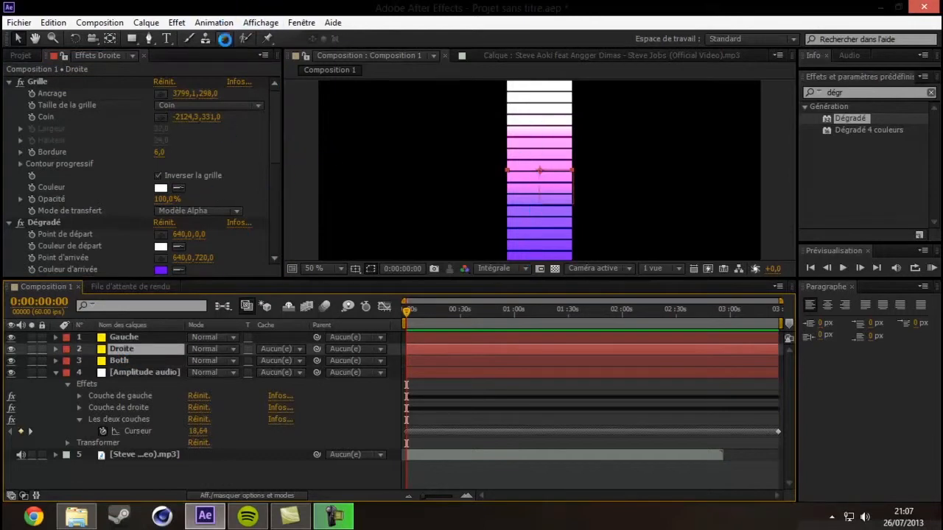
{"action": "left_click", "coordinate": [177, 22]}
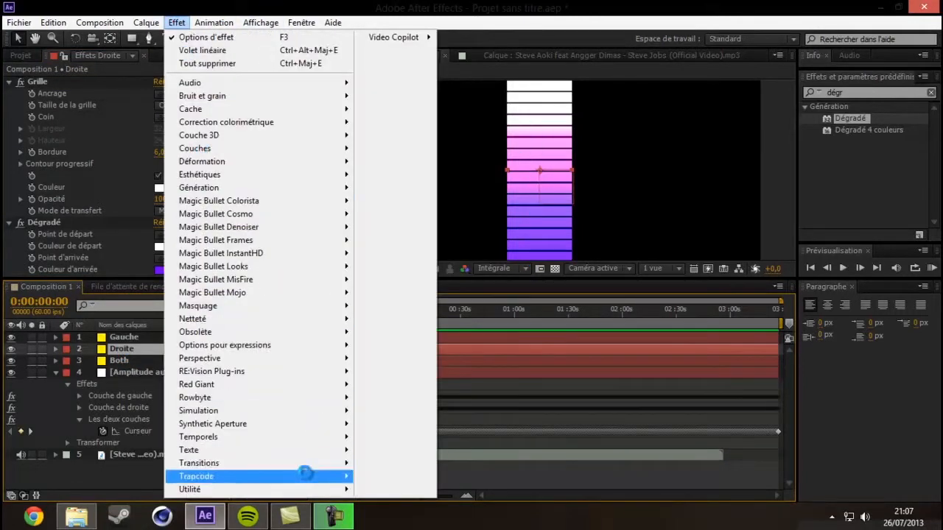
{"action": "mouse_move", "coordinate": [305, 461]}
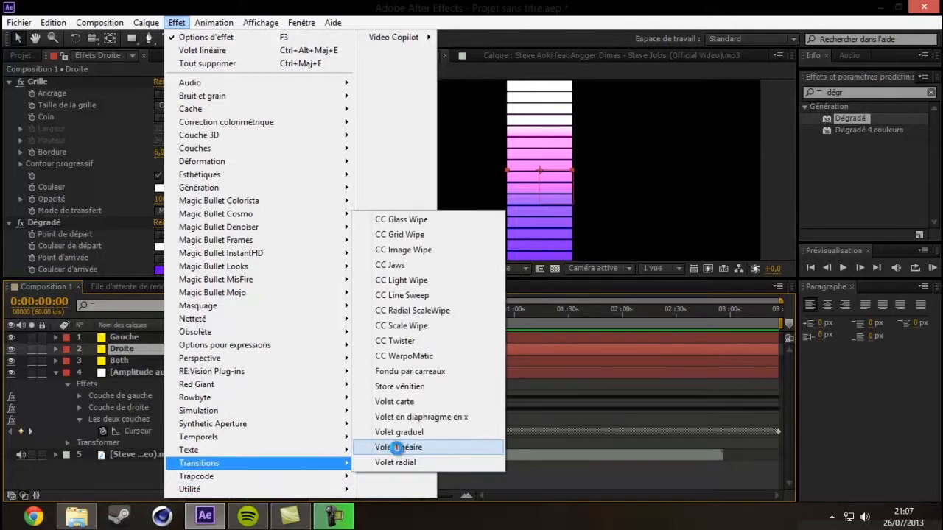
{"action": "left_click", "coordinate": [398, 447]}
{"action": "left_click", "coordinate": [173, 230]}
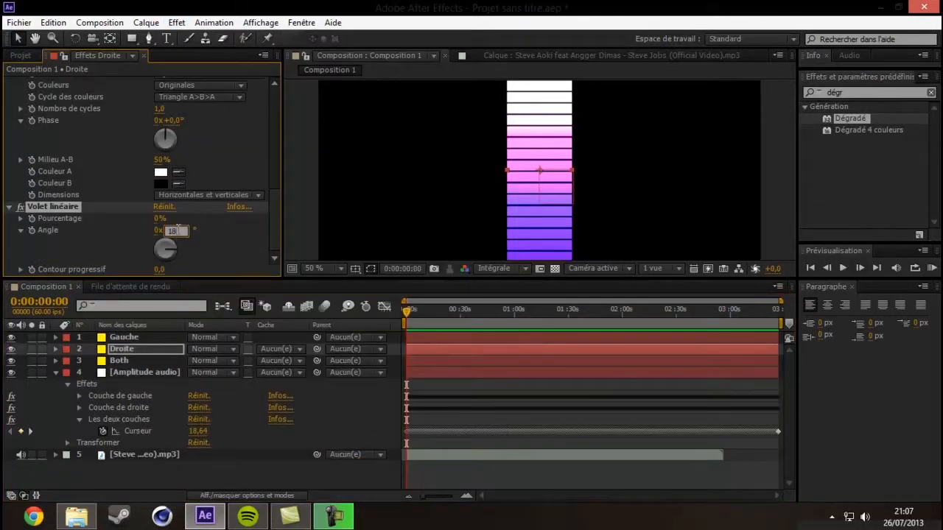
{"action": "key", "text": "Return"}
Step: Apply the Volet linéaire transition effect to the Gauche layer with an Angle of 180°
{"action": "left_click", "coordinate": [126, 336]}
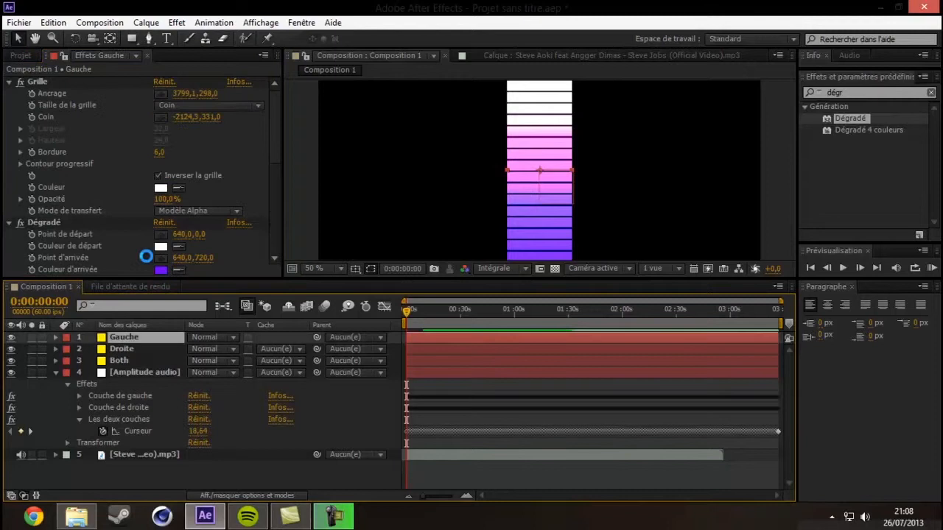
{"action": "left_click", "coordinate": [176, 23]}
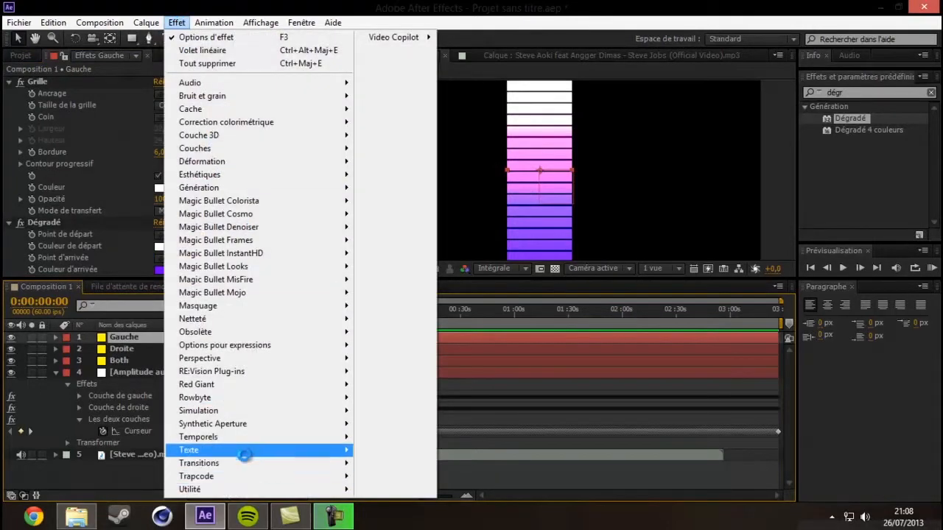
{"action": "mouse_move", "coordinate": [243, 463]}
{"action": "left_click", "coordinate": [421, 446]}
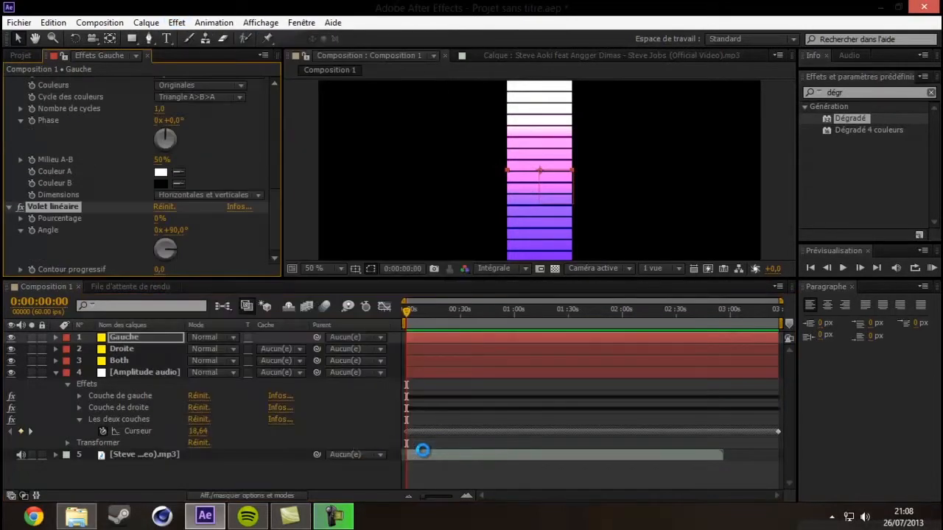
{"action": "left_click", "coordinate": [177, 231]}
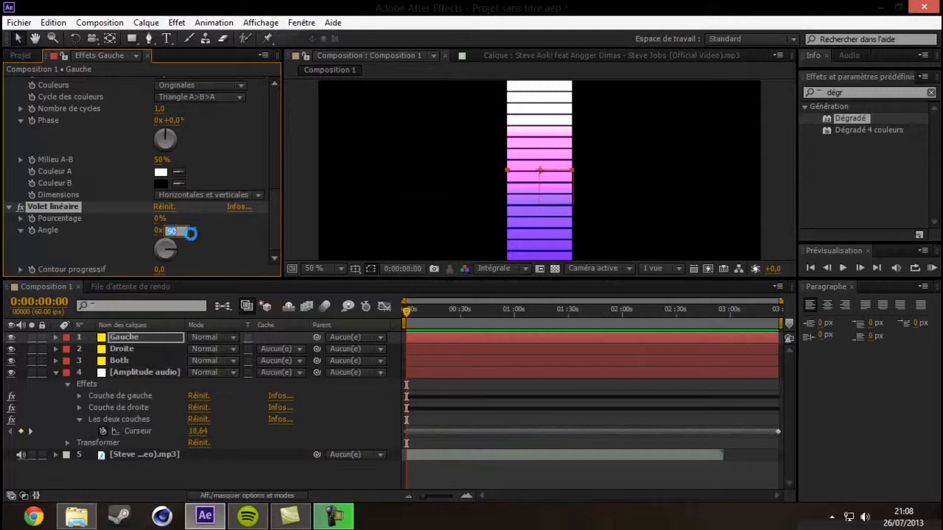
{"action": "key", "text": "Return"}
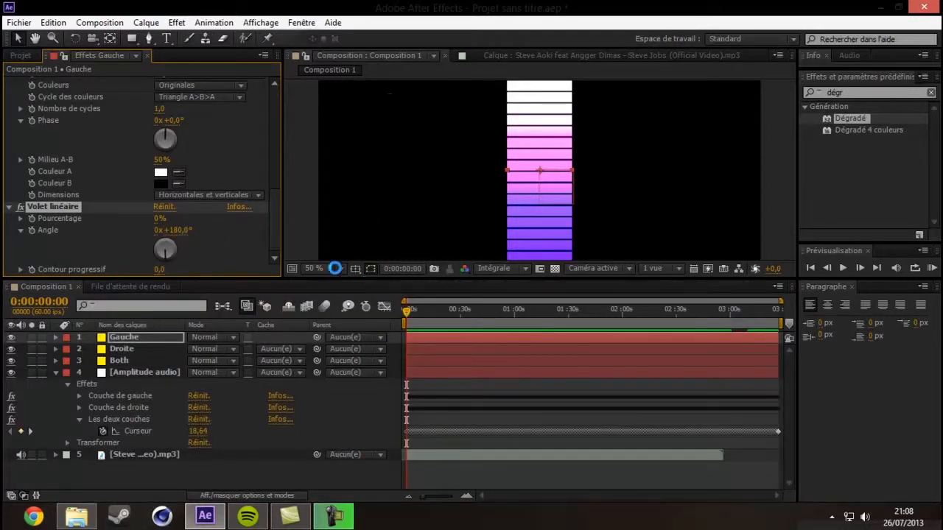
Step: Expose Both's Volet linéaire properties and give the Les deux couches Curseur the expression effect("Les deux couches")(1)*-1
{"action": "left_click_drag", "start_coordinate": [335, 277], "coordinate": [347, 110]}
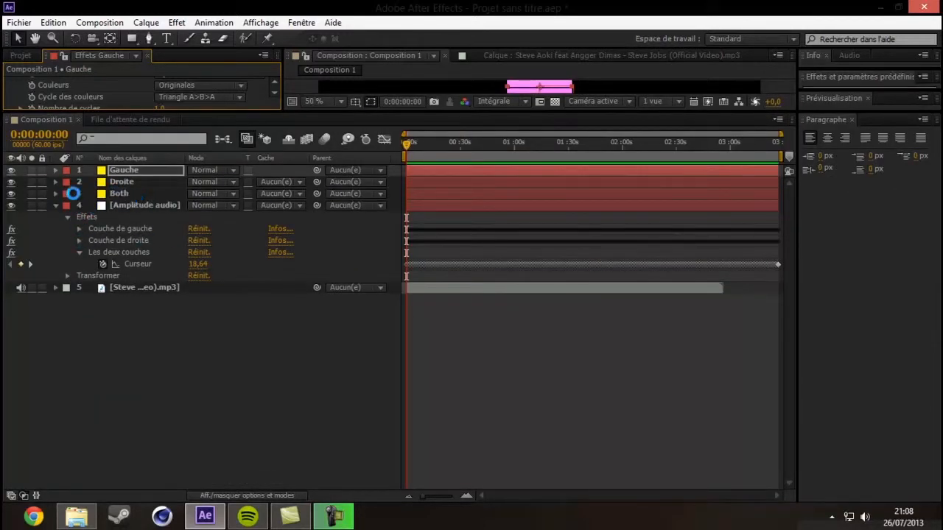
{"action": "left_click", "coordinate": [51, 193]}
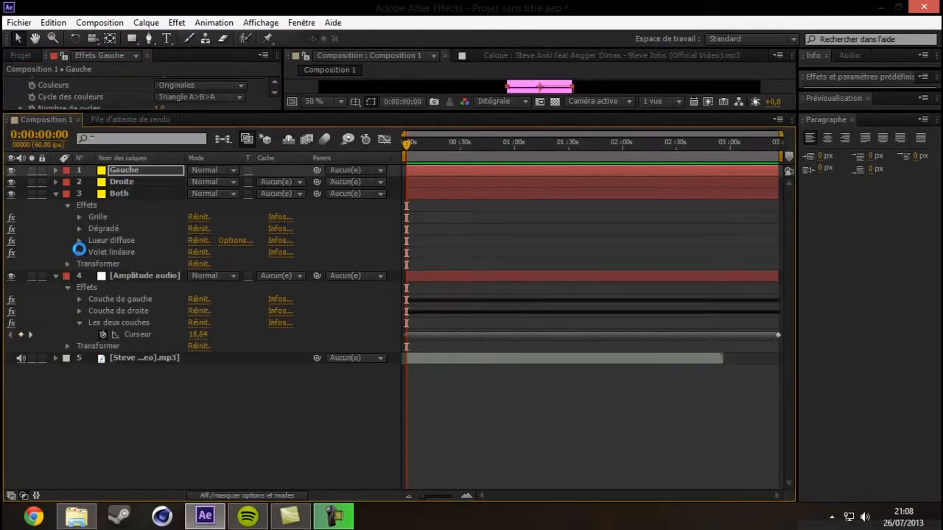
{"action": "left_click", "coordinate": [79, 252]}
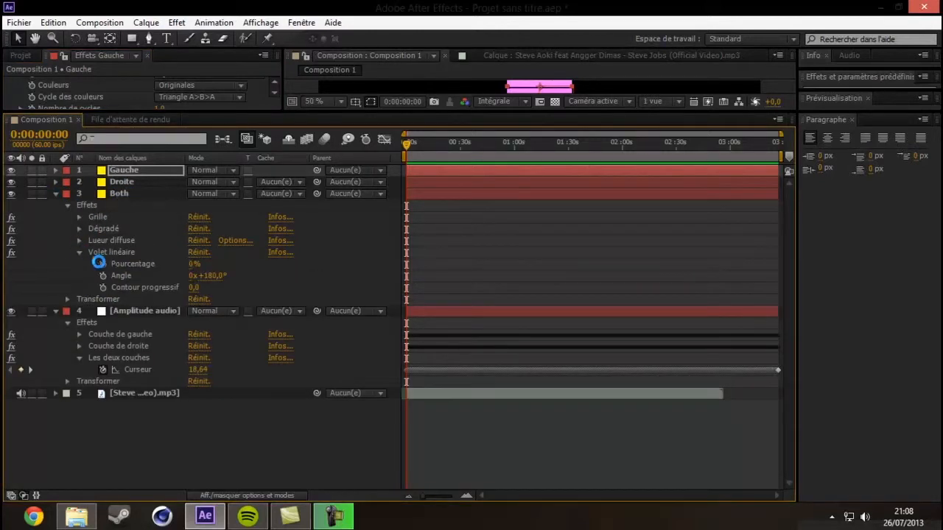
{"action": "left_click", "coordinate": [99, 369], "text": "alt"}
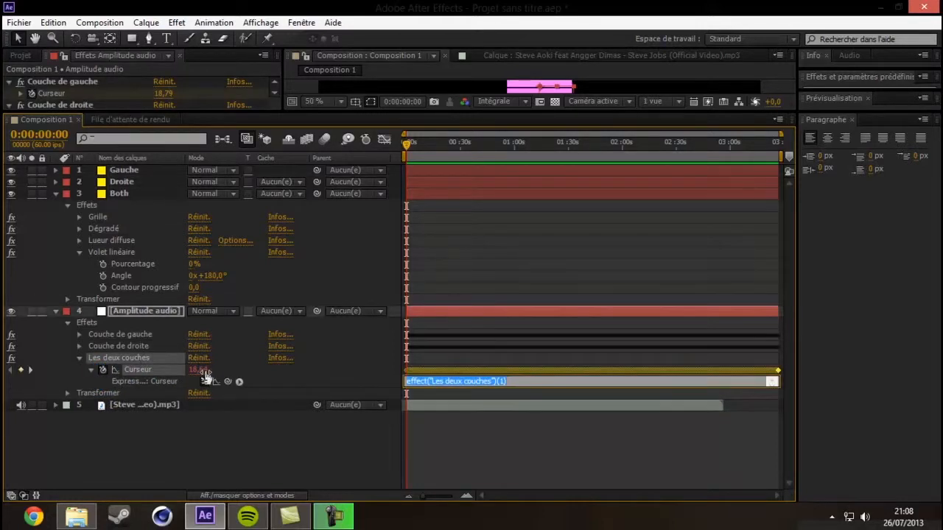
{"action": "left_click", "coordinate": [522, 374]}
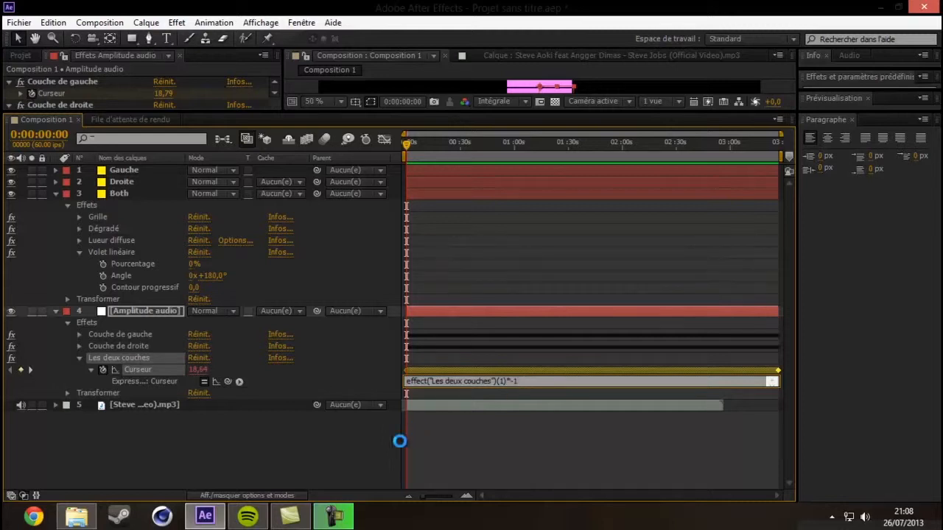
{"action": "left_click", "coordinate": [331, 437]}
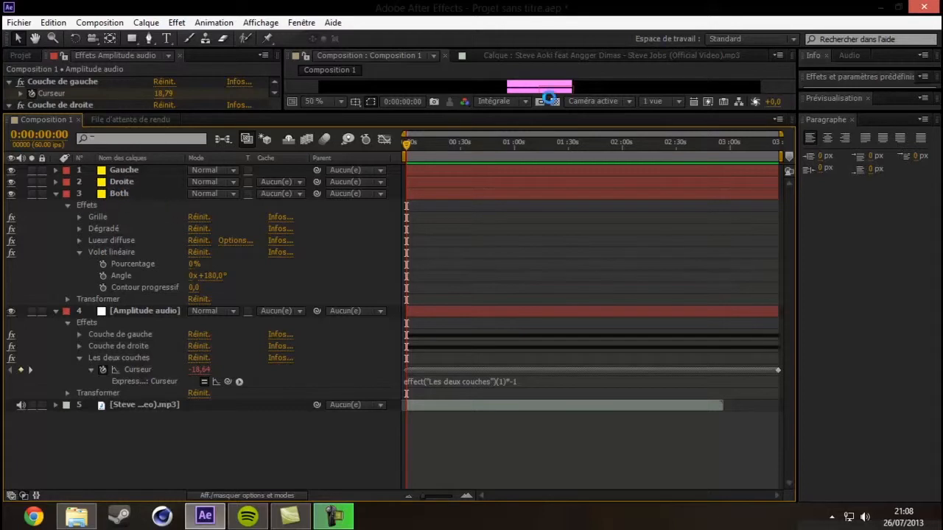
Step: Add an expression to Both's Volet linéaire Pourcentage that links it to the Les deux couches Curseur plus 55
{"action": "left_click", "coordinate": [137, 266]}
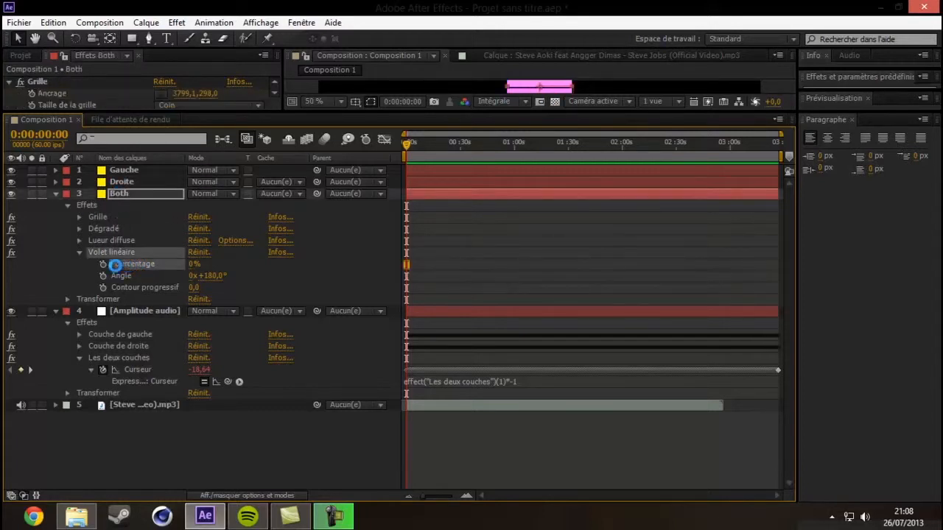
{"action": "left_click", "coordinate": [103, 264], "text": "alt"}
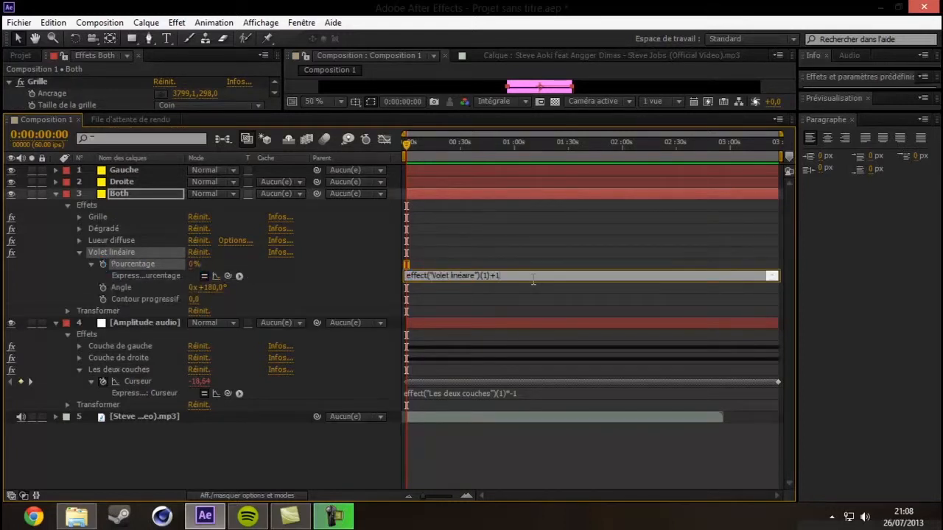
{"action": "left_click", "coordinate": [361, 277]}
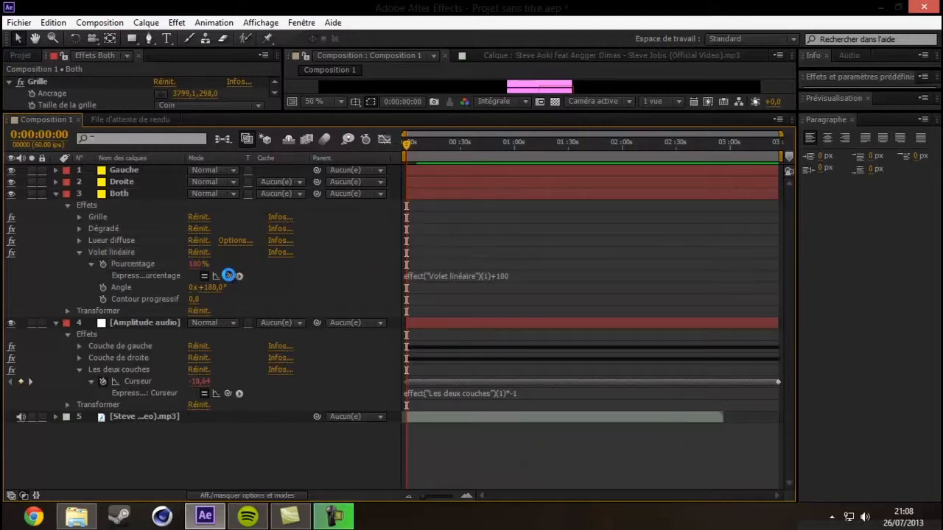
{"action": "left_click_drag", "start_coordinate": [228, 276], "coordinate": [139, 381]}
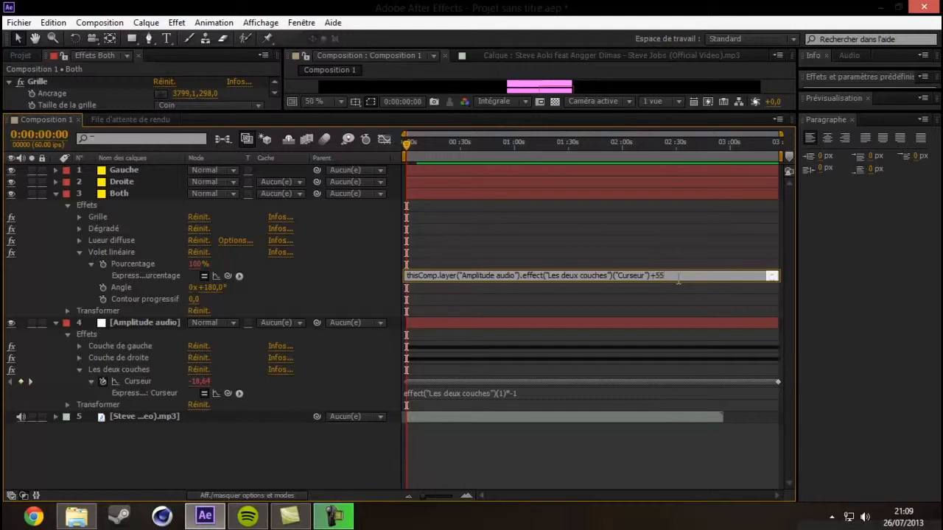
{"action": "left_click", "coordinate": [379, 254]}
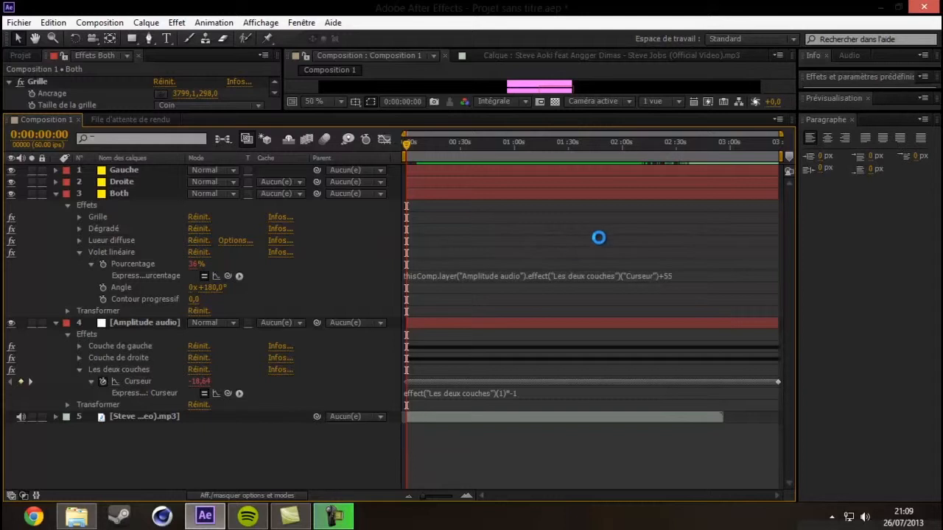
Step: Enlarge the composition view, preview the animation and move the current time to 0:00:17:17 to check Both's Pourcentage
{"action": "left_click_drag", "start_coordinate": [543, 112], "coordinate": [526, 361]}
{"action": "left_click", "coordinate": [932, 350]}
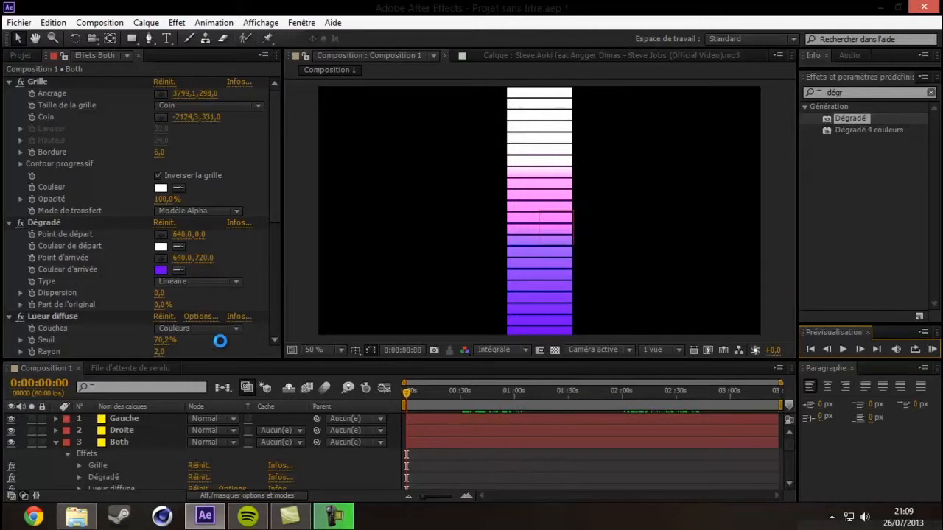
{"action": "scroll", "coordinate": [284, 419], "scroll_direction": "down", "scroll_amount": 3}
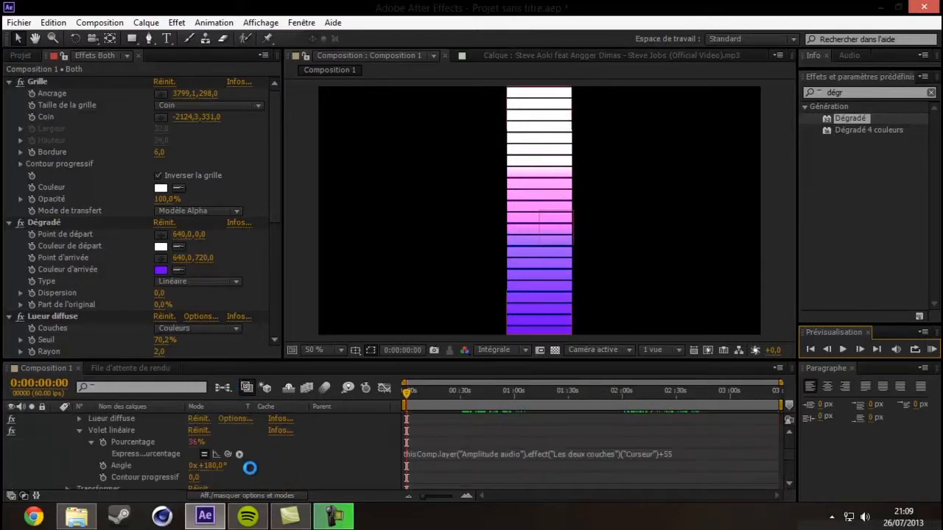
{"action": "left_click_drag", "start_coordinate": [409, 391], "coordinate": [438, 391]}
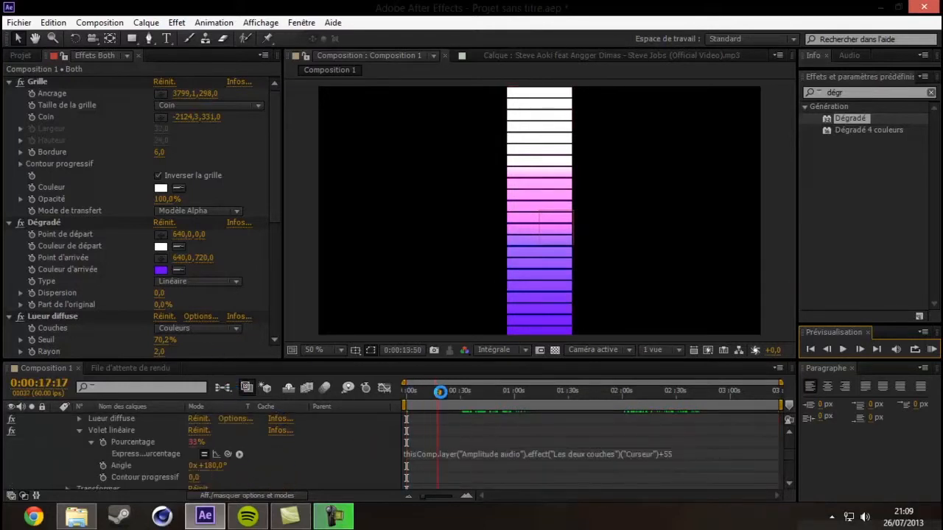
Step: Shift the Droite bar horizontally until it stands just right of the Both bar, separated by a thin gap
{"action": "scroll", "coordinate": [152, 416], "scroll_direction": "up", "scroll_amount": 3}
{"action": "left_click", "coordinate": [132, 430]}
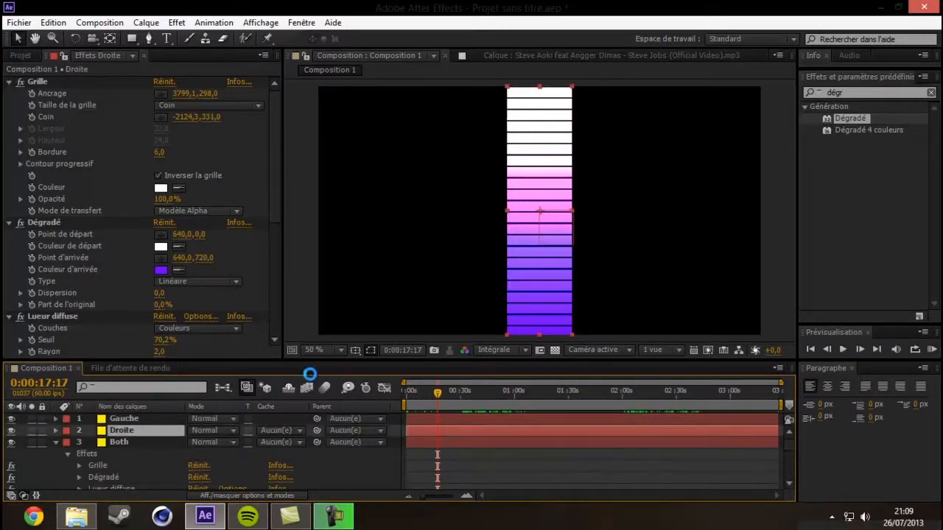
{"action": "key", "text": "shift+Right"}
{"action": "key", "text": "shift+Right"}
{"action": "key", "text": "shift+Right"}
{"action": "key", "text": "shift+Right"}
{"action": "key", "text": "shift+Right"}
{"action": "key", "text": "shift+Right"}
{"action": "key", "text": "shift+Right"}
{"action": "key", "text": "shift+Right"}
{"action": "key", "text": "shift+Right"}
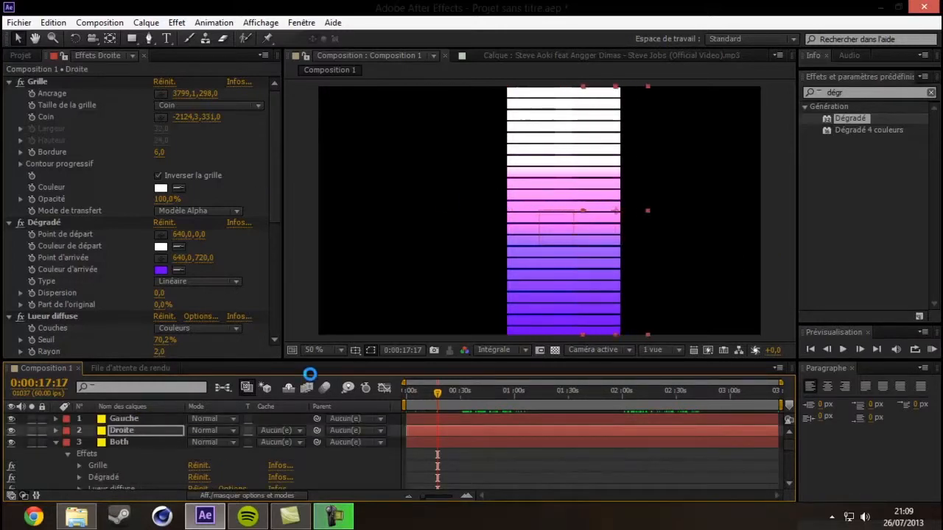
{"action": "key", "text": "Left"}
{"action": "key", "text": "Left"}
{"action": "key", "text": "Left"}
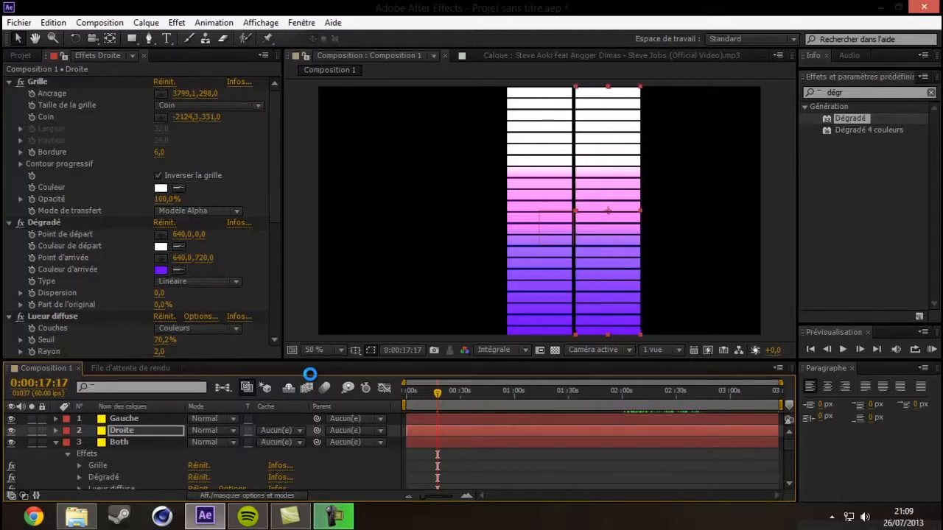
Step: Shift the Gauche bar horizontally until it stands just left of the Both bar with a thin gap, and preview the animation
{"action": "left_click", "coordinate": [129, 419]}
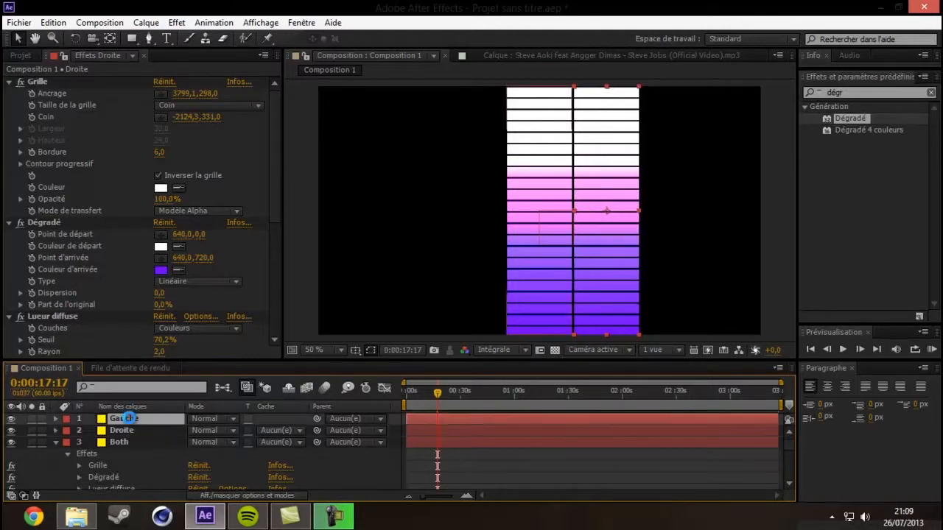
{"action": "key", "text": "shift+Left"}
{"action": "key", "text": "shift+Left"}
{"action": "key", "text": "shift+Left"}
{"action": "key", "text": "shift+Left"}
{"action": "key", "text": "shift+Left"}
{"action": "key", "text": "shift+Left"}
{"action": "key", "text": "shift+Left"}
{"action": "key", "text": "shift+Left"}
{"action": "key", "text": "shift+Left"}
{"action": "key", "text": "shift+Left"}
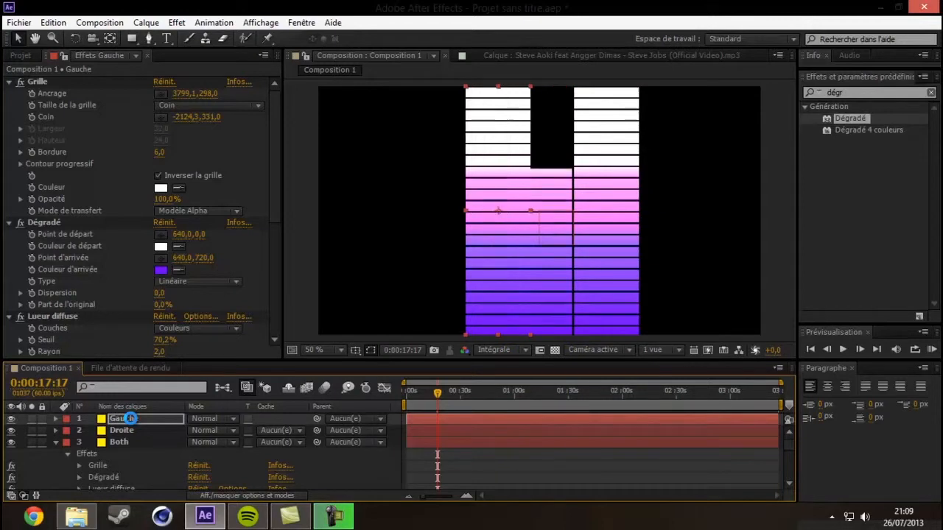
{"action": "key", "text": "Right"}
{"action": "key", "text": "Right"}
{"action": "key", "text": "Right"}
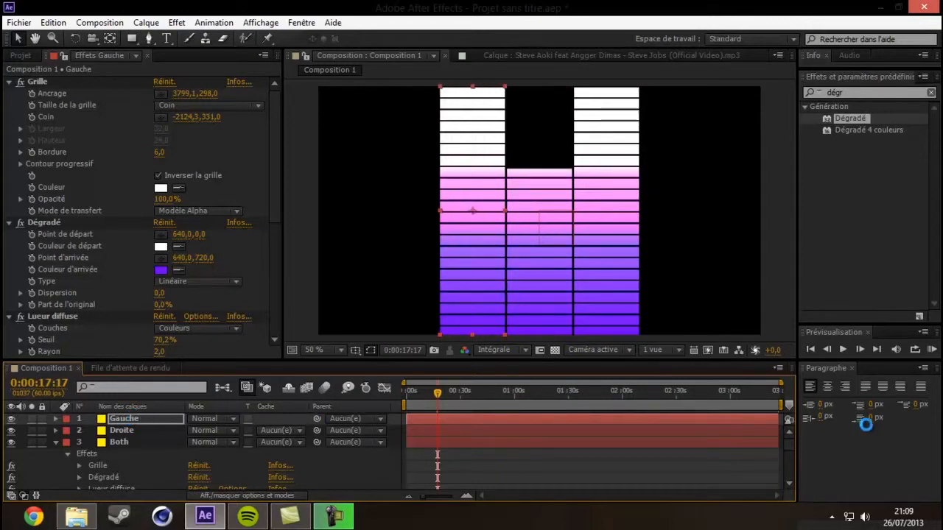
{"action": "left_click", "coordinate": [923, 344]}
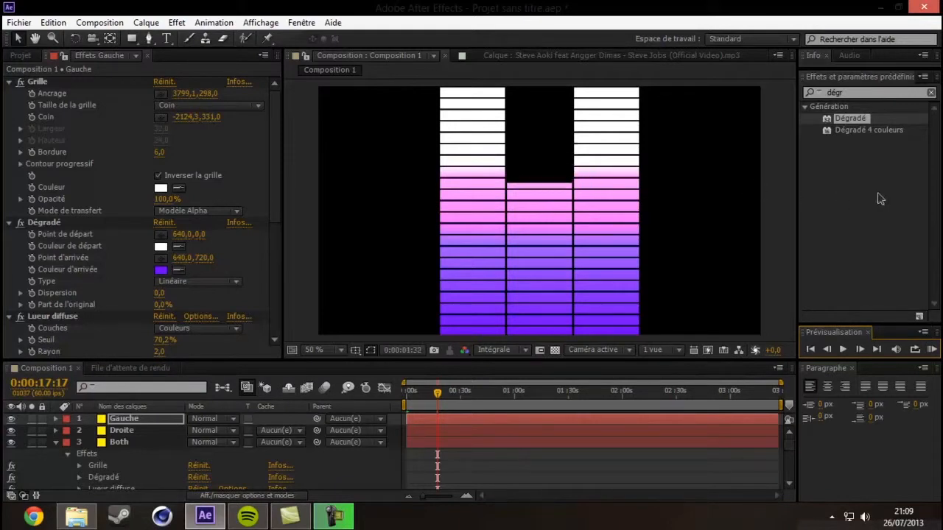
Step: Preview the equalizer animation and review the expression on Both's Volet linéaire Pourcentage
{"action": "key", "text": "space"}
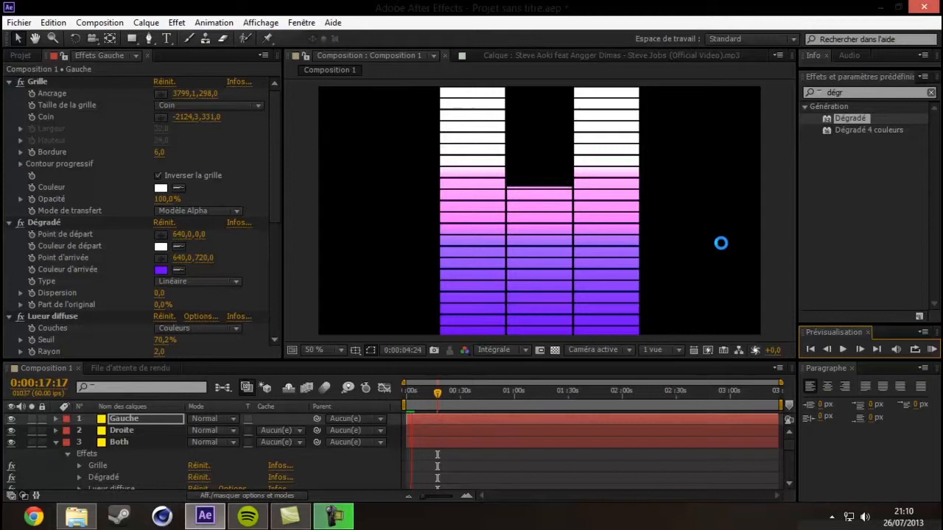
{"action": "key", "text": "space"}
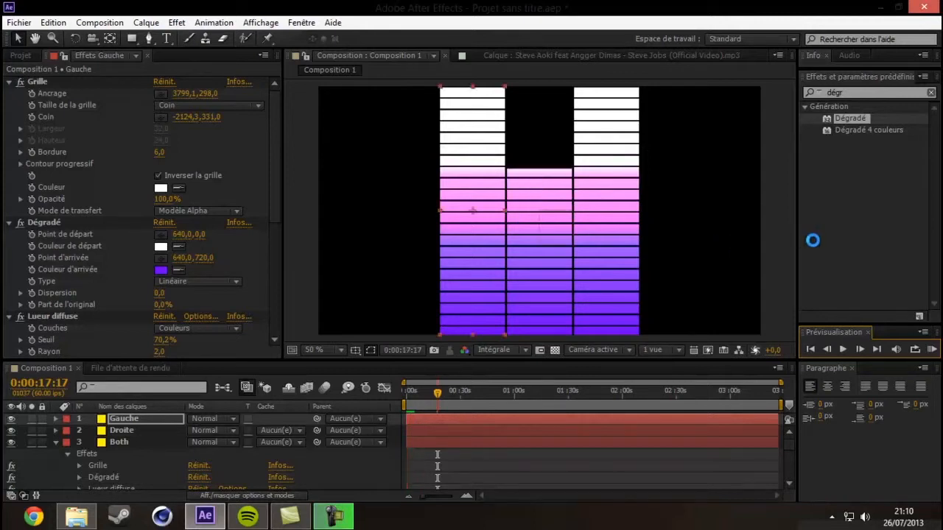
{"action": "scroll", "coordinate": [129, 430], "scroll_direction": "down", "scroll_amount": 2}
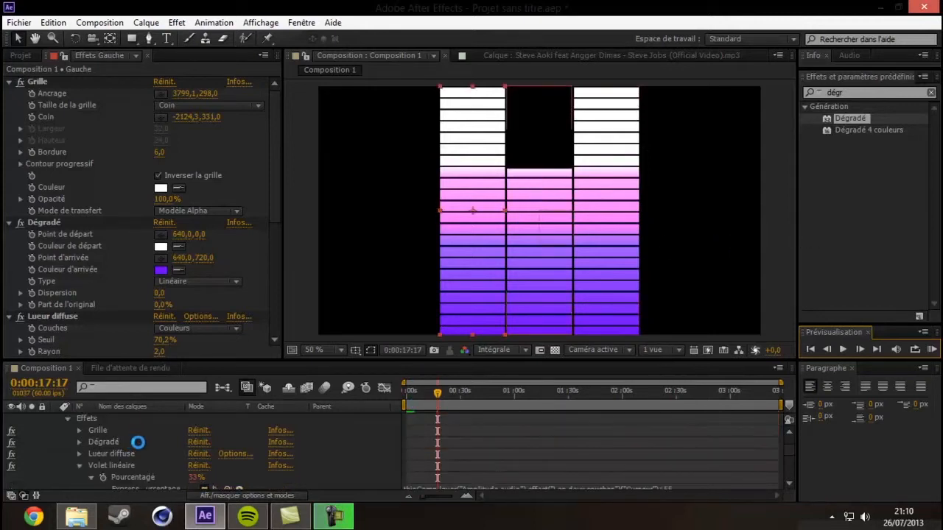
{"action": "scroll", "coordinate": [137, 441], "scroll_direction": "down", "scroll_amount": 1}
{"action": "left_click", "coordinate": [936, 217]}
{"action": "left_click", "coordinate": [890, 215]}
{"action": "left_click", "coordinate": [787, 220]}
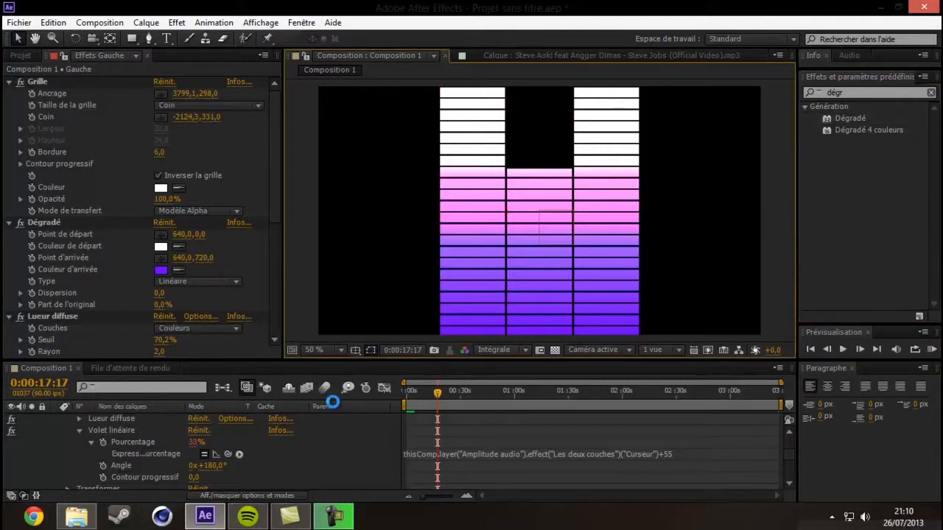
Step: Reveal Droite's Volet linéaire settings and add an expression multiplying Amplitude audio's Couche de droite Curseur by -3
{"action": "scroll", "coordinate": [184, 442], "scroll_direction": "up", "scroll_amount": 2}
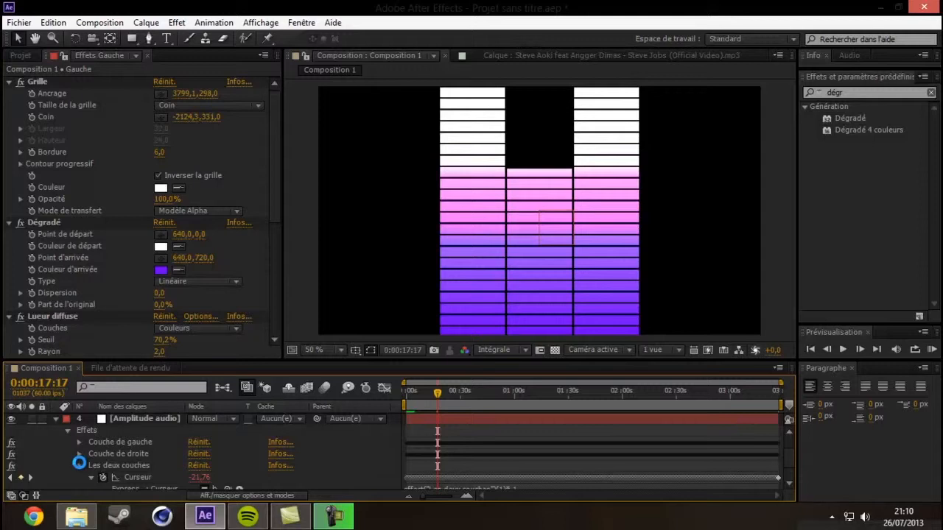
{"action": "left_click", "coordinate": [79, 464]}
{"action": "left_click", "coordinate": [79, 453]}
{"action": "scroll", "coordinate": [109, 446], "scroll_direction": "up", "scroll_amount": 1}
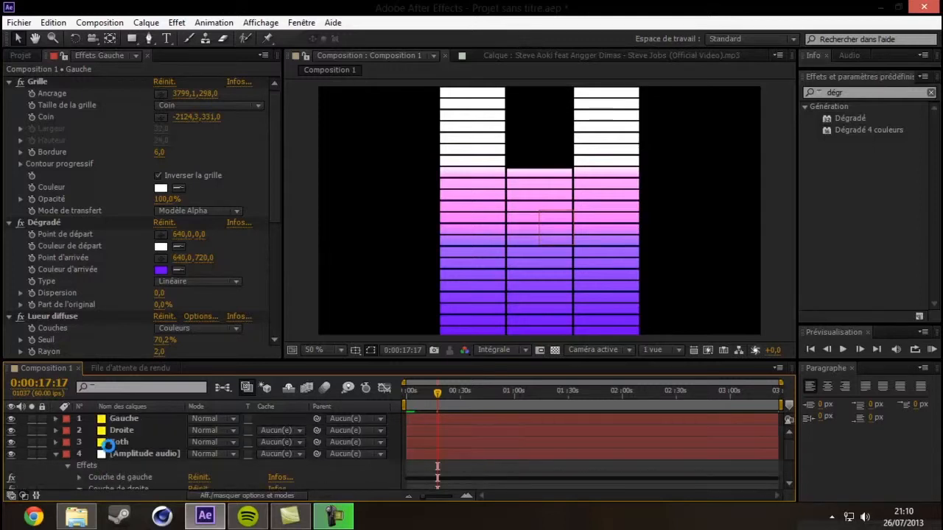
{"action": "left_click", "coordinate": [55, 430]}
{"action": "left_click_drag", "start_coordinate": [253, 358], "coordinate": [302, 70]}
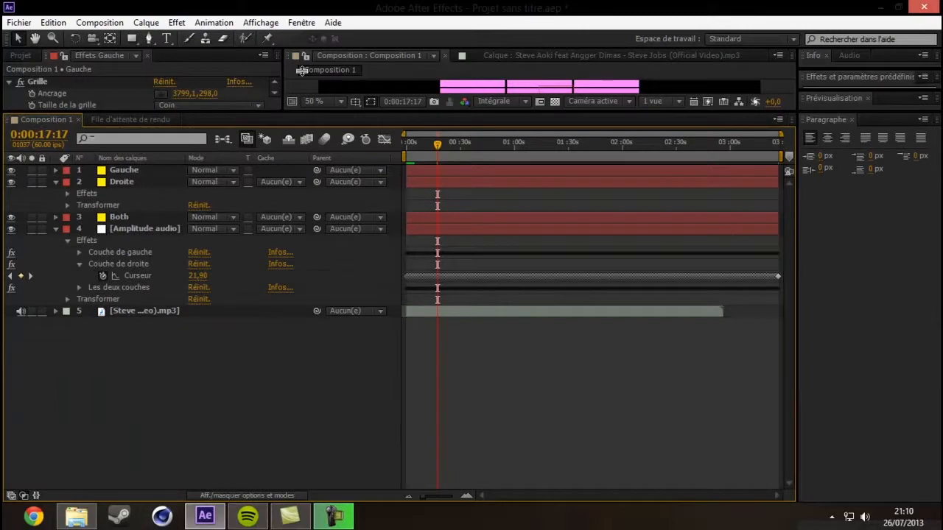
{"action": "left_click", "coordinate": [67, 193]}
{"action": "left_click", "coordinate": [79, 241]}
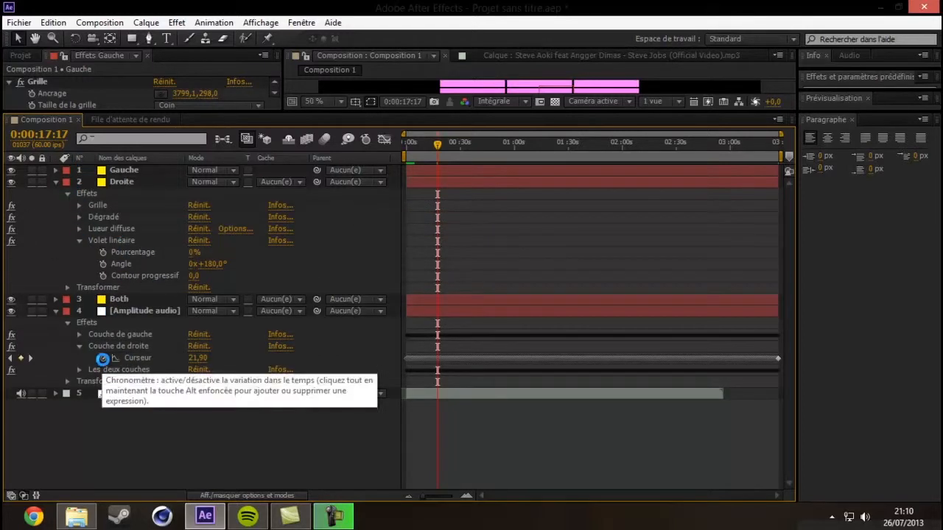
{"action": "left_click", "coordinate": [101, 358], "text": "alt"}
{"action": "left_click", "coordinate": [580, 373]}
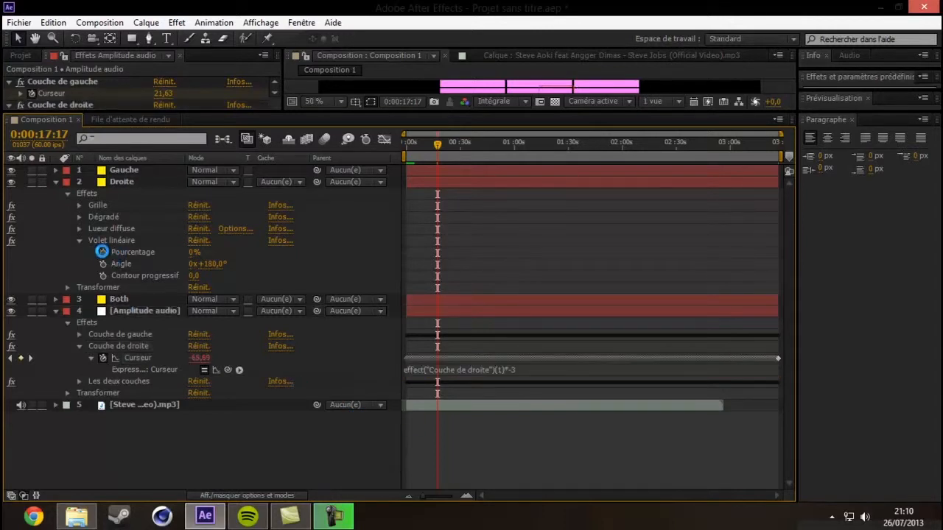
Step: Add an expression to Droite's Volet linéaire Pourcentage that links it to the Couche de droite Curseur plus 40
{"action": "left_click", "coordinate": [102, 252], "text": "alt"}
{"action": "left_click", "coordinate": [507, 265]}
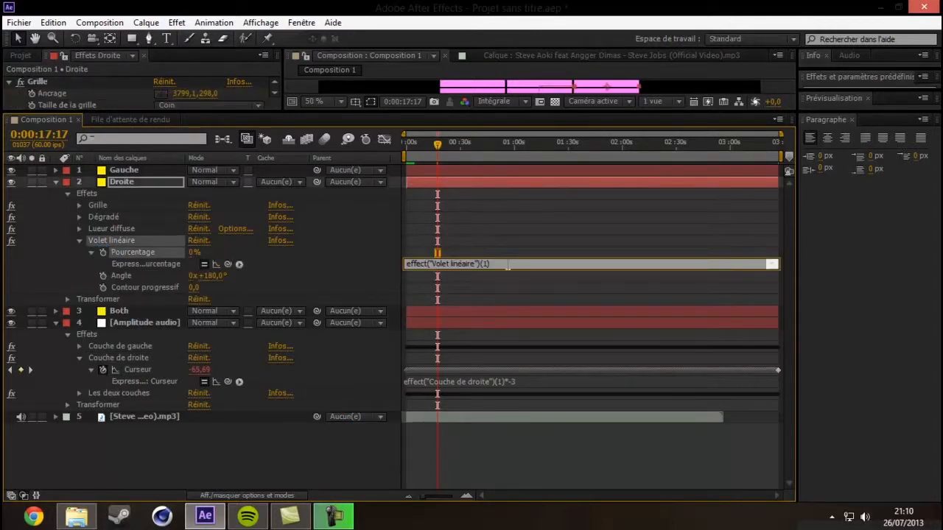
{"action": "left_click", "coordinate": [355, 233]}
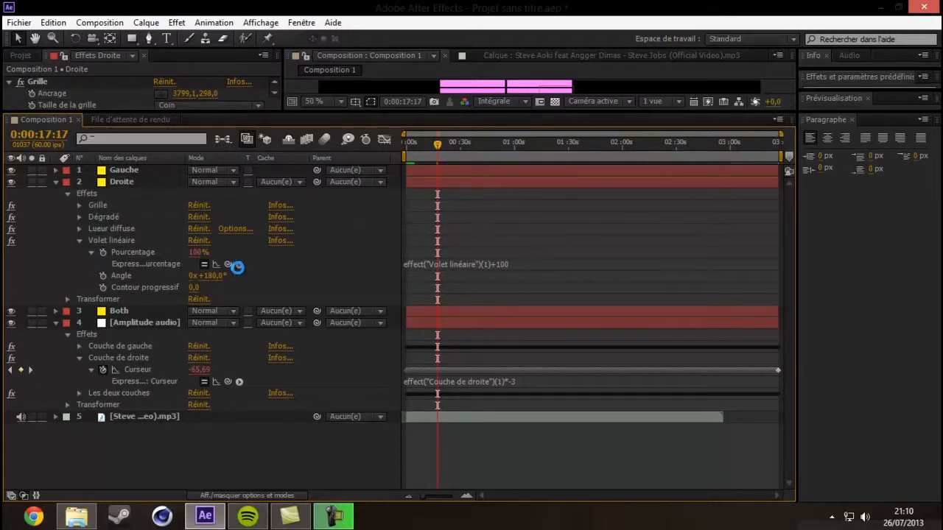
{"action": "left_click_drag", "start_coordinate": [227, 264], "coordinate": [143, 371]}
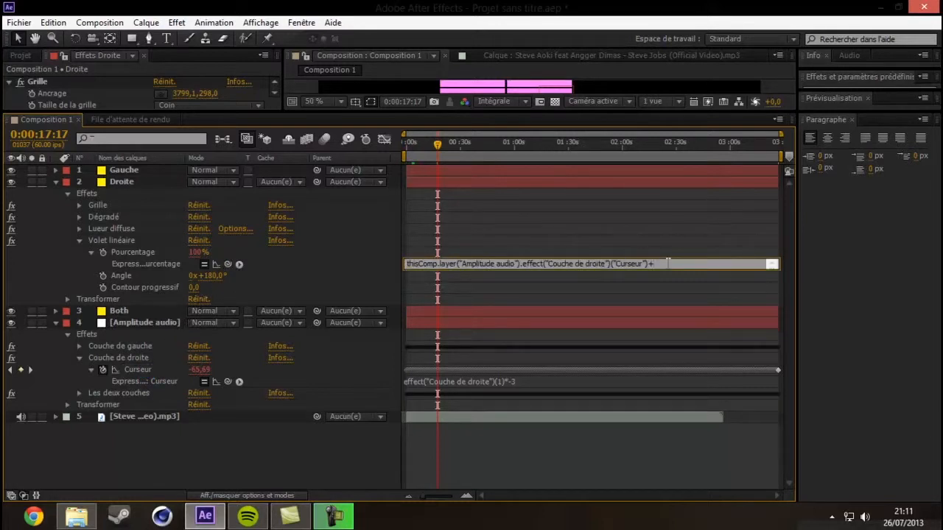
{"action": "left_click", "coordinate": [507, 253]}
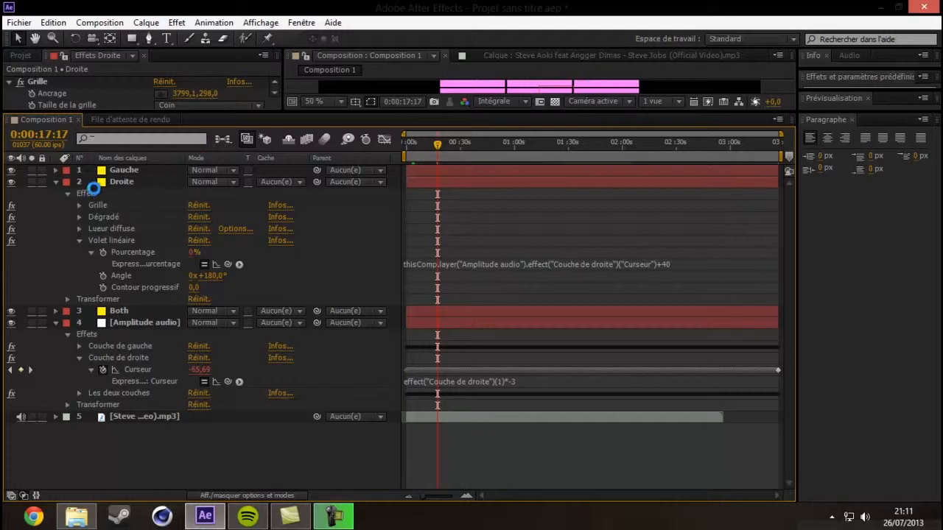
Step: Reveal Gauche's Volet linéaire settings and add an expression multiplying Amplitude audio's Couche de gauche Curseur by -5
{"action": "left_click", "coordinate": [56, 182]}
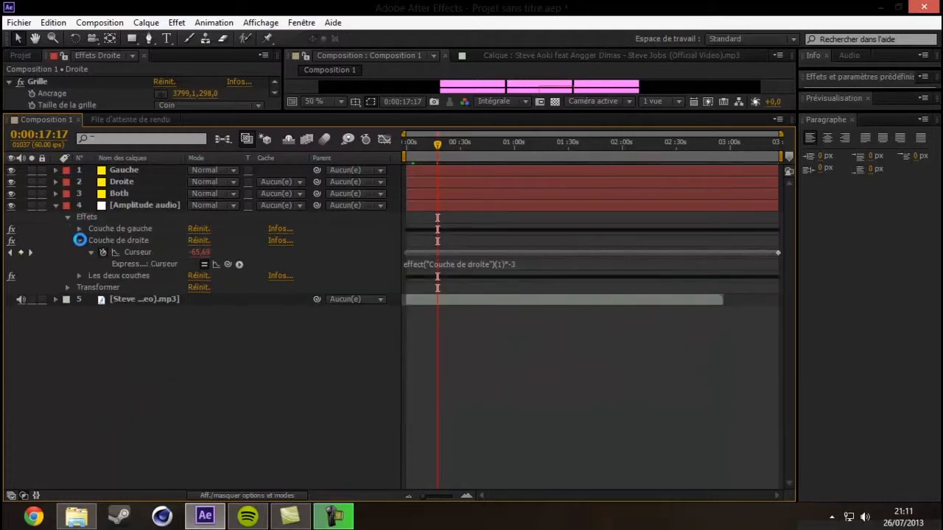
{"action": "left_click", "coordinate": [79, 240]}
{"action": "left_click", "coordinate": [78, 228]}
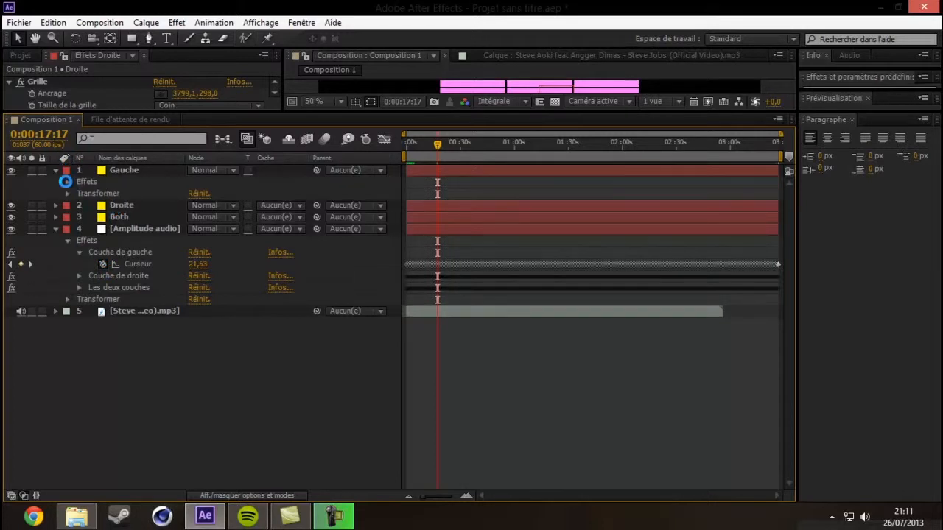
{"action": "left_click", "coordinate": [67, 181]}
{"action": "left_click", "coordinate": [79, 228]}
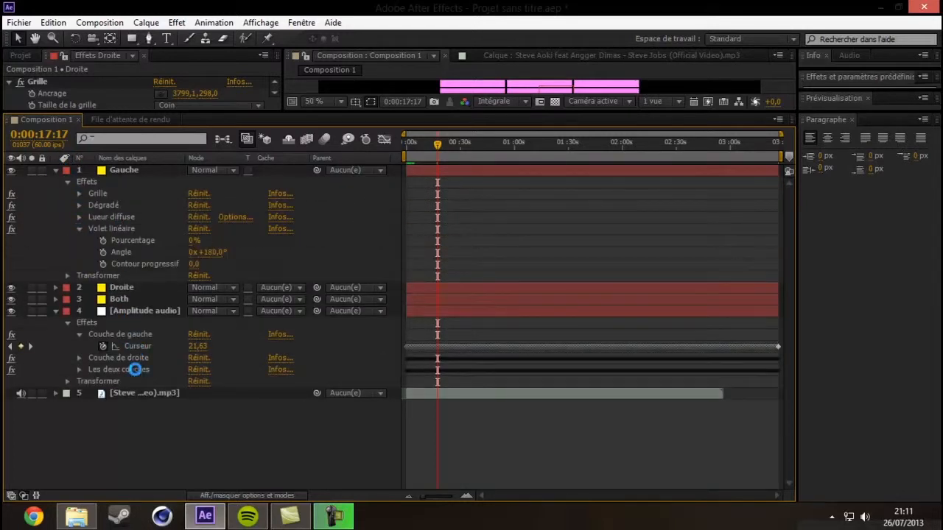
{"action": "left_click", "coordinate": [102, 346], "text": "alt"}
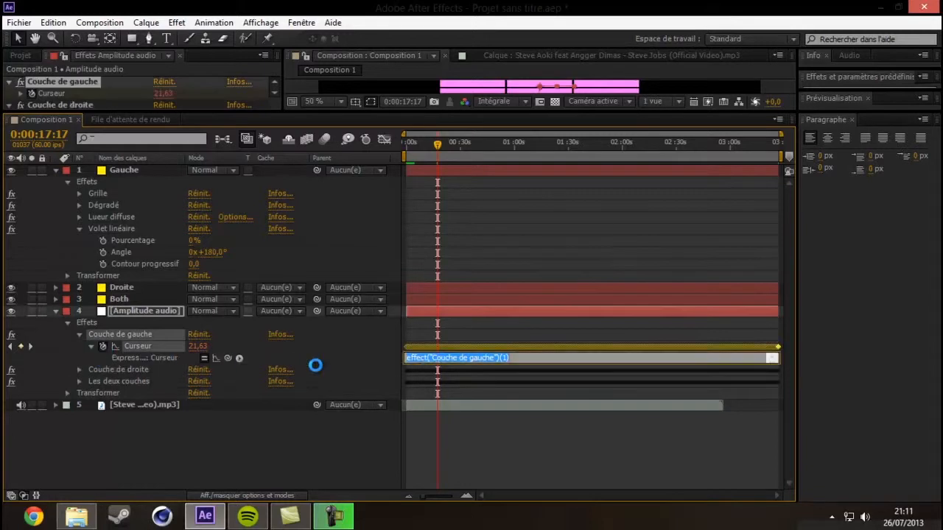
{"action": "left_click", "coordinate": [530, 360]}
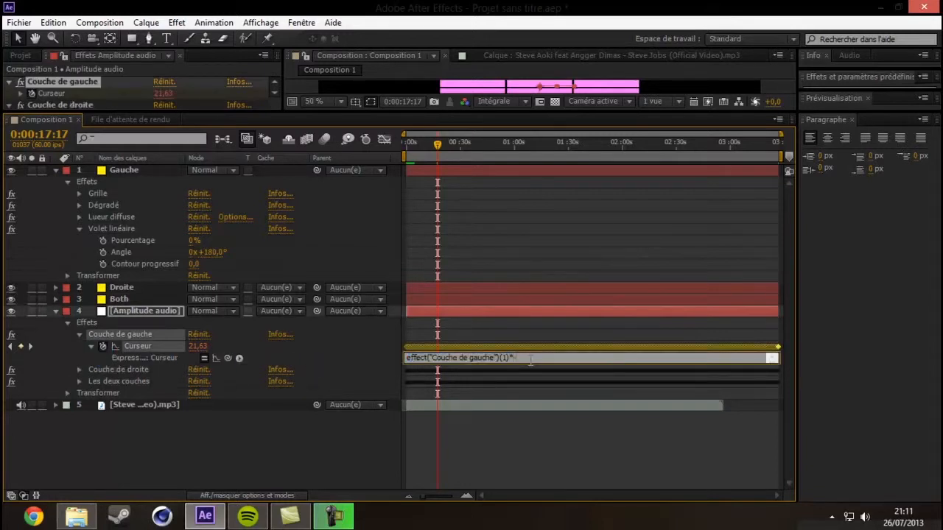
{"action": "left_click", "coordinate": [304, 439]}
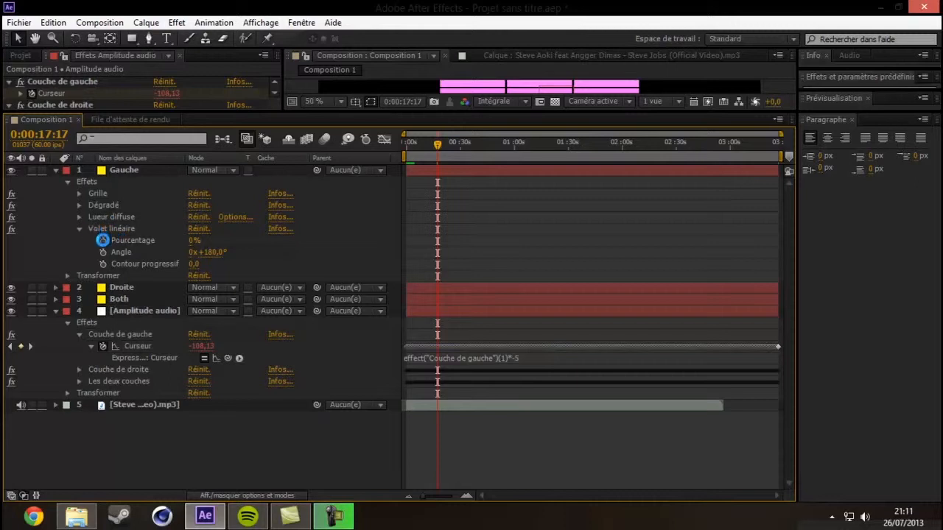
Step: Add an expression to Gauche's Volet linéaire Pourcentage that links it to the Couche de gauche Curseur plus 60
{"action": "left_click", "coordinate": [103, 240], "text": "alt"}
{"action": "left_click", "coordinate": [513, 252]}
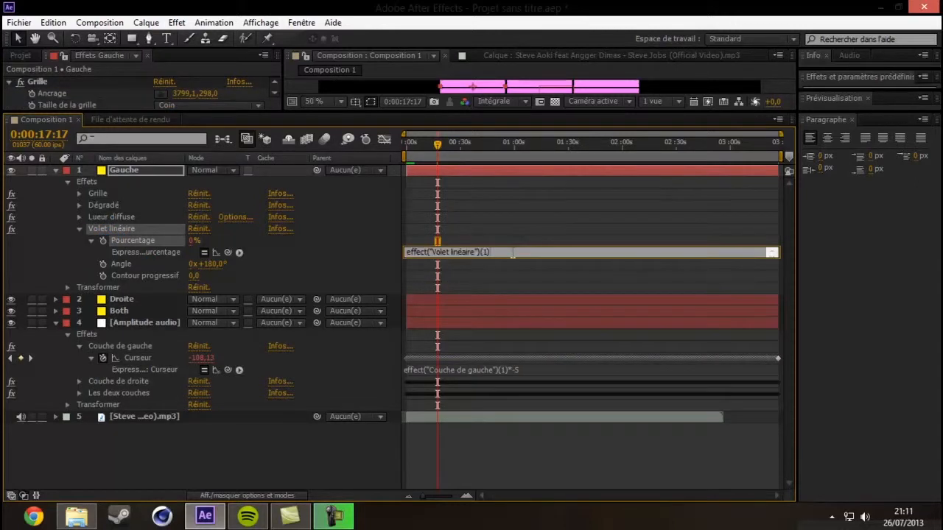
{"action": "left_click", "coordinate": [313, 438]}
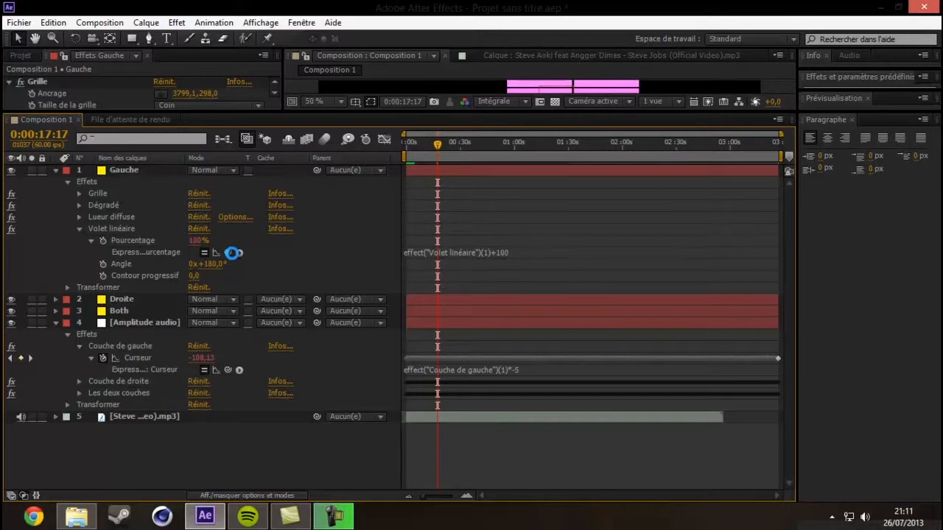
{"action": "left_click_drag", "start_coordinate": [228, 254], "coordinate": [137, 358]}
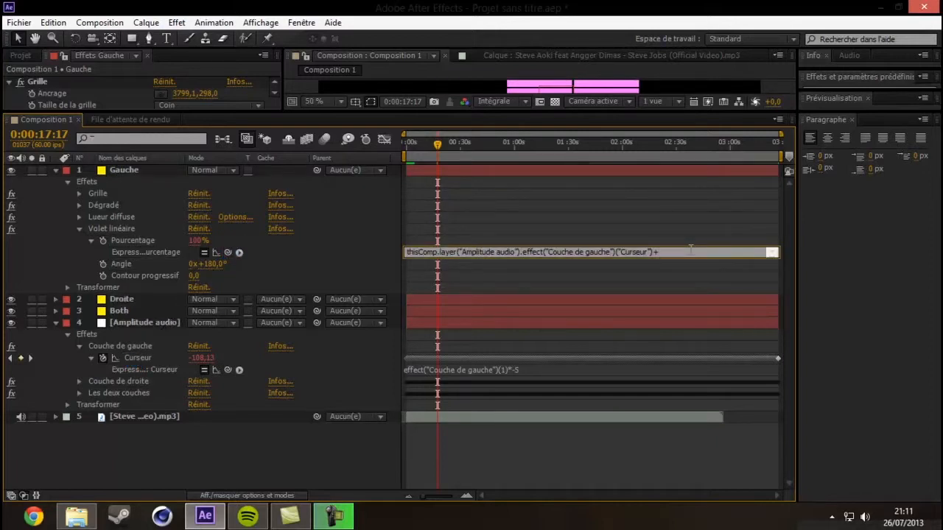
{"action": "left_click", "coordinate": [337, 224]}
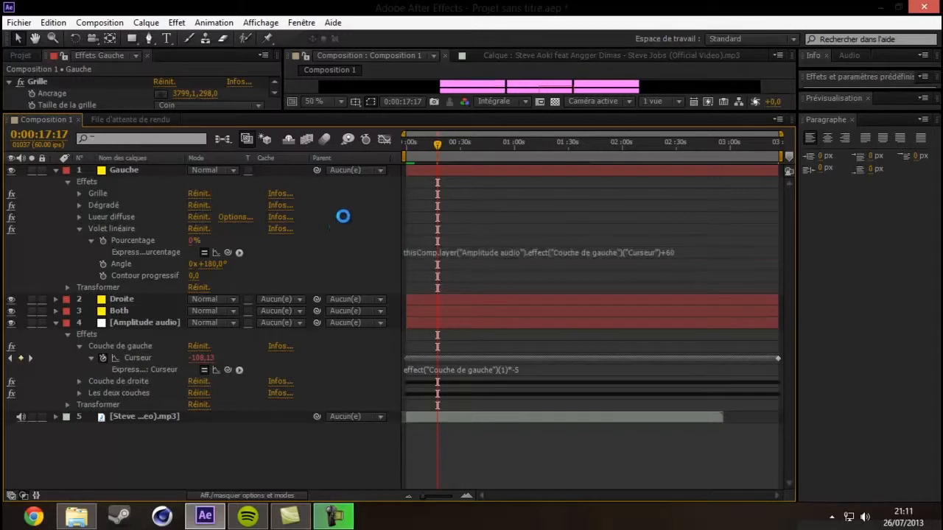
Step: Collapse the Gauche and Amplitude audio layers and enlarge the composition view while keeping all five layers visible
{"action": "left_click", "coordinate": [57, 169]}
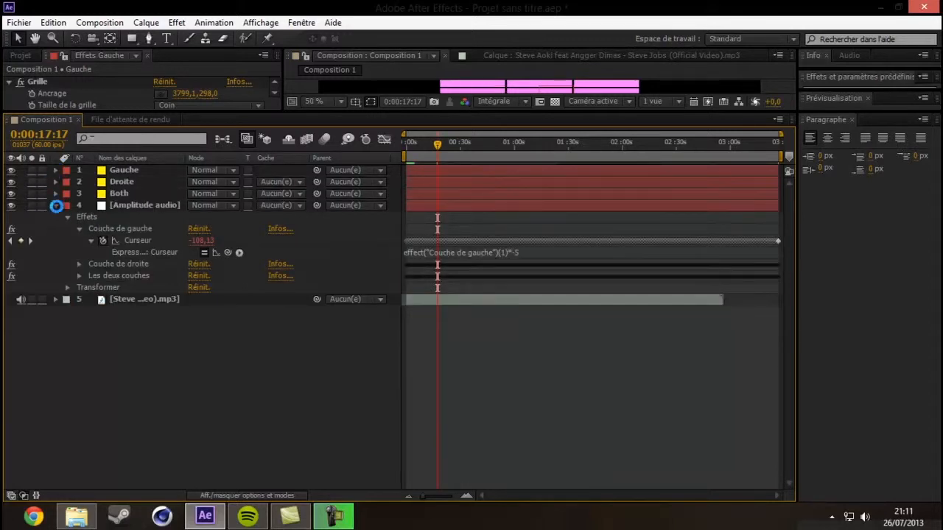
{"action": "left_click", "coordinate": [56, 206]}
{"action": "left_click_drag", "start_coordinate": [724, 109], "coordinate": [724, 422]}
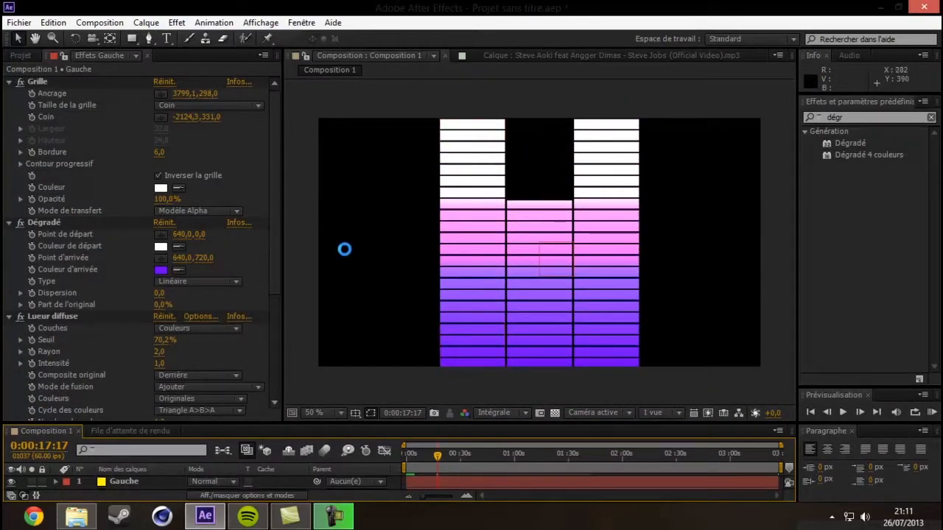
{"action": "scroll", "coordinate": [290, 394], "scroll_direction": "down", "scroll_amount": 2}
{"action": "scroll", "coordinate": [479, 297], "scroll_direction": "up", "scroll_amount": 2}
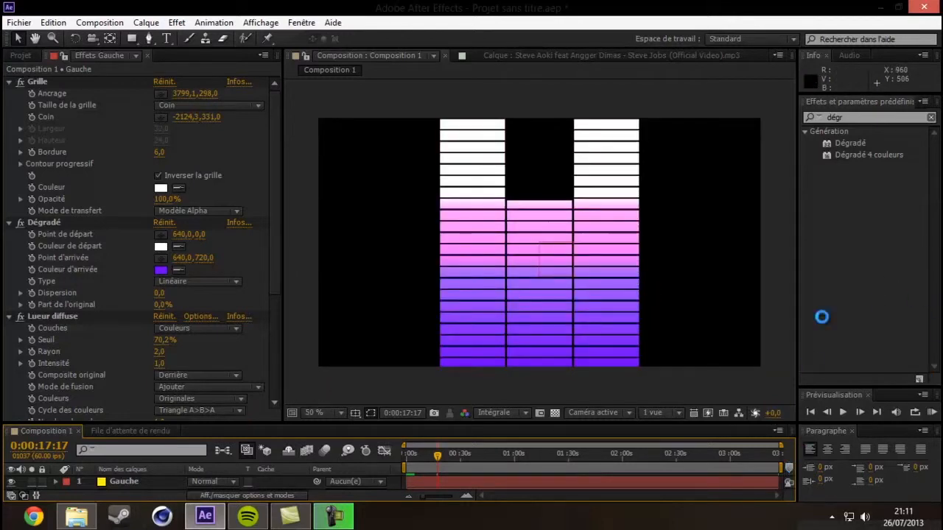
{"action": "left_click_drag", "start_coordinate": [603, 423], "coordinate": [603, 352]}
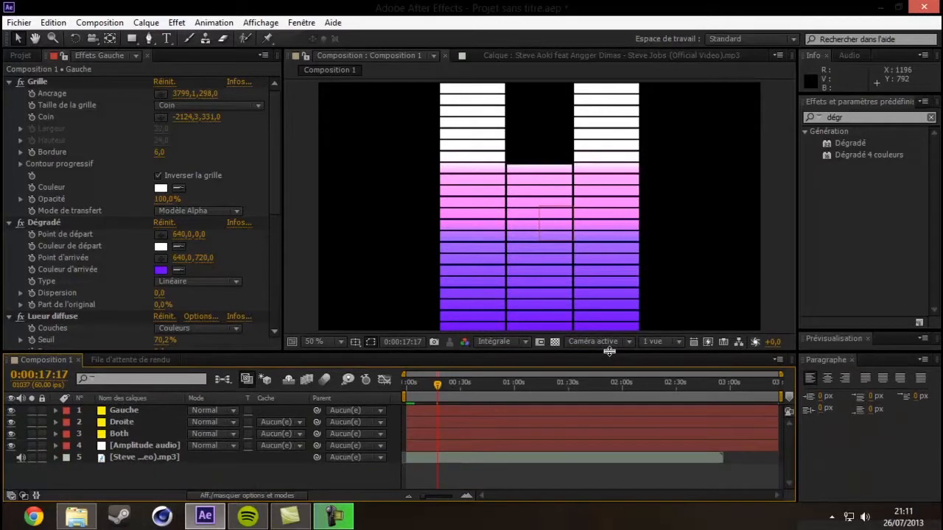
Step: Collapse Gauche's Grille and Dégradé effect settings and show its Transformer properties to examine its Echelle
{"action": "left_click", "coordinate": [124, 398]}
{"action": "left_click", "coordinate": [124, 411]}
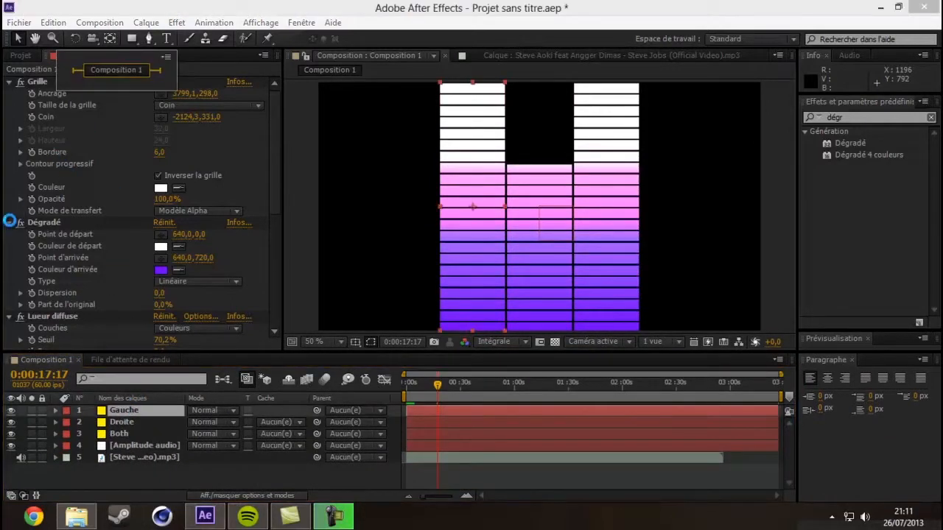
{"action": "left_click", "coordinate": [10, 222]}
{"action": "left_click", "coordinate": [10, 81]}
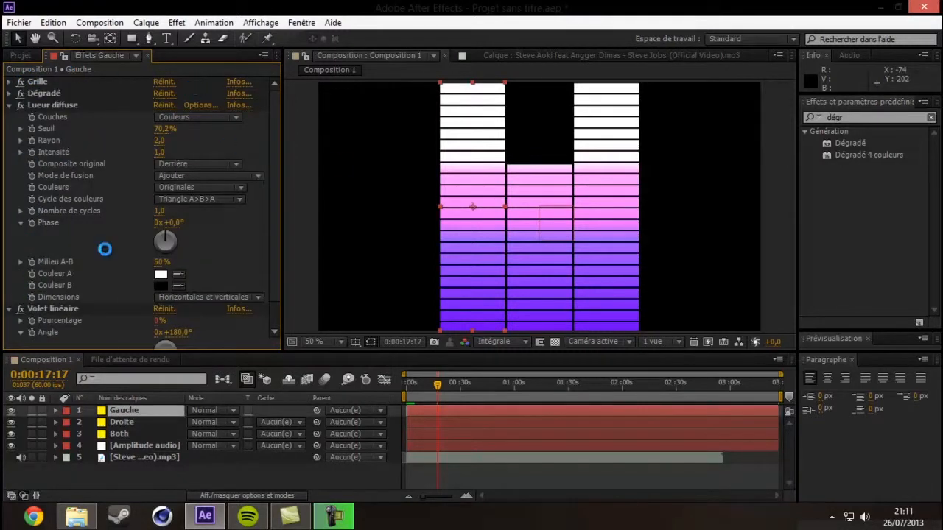
{"action": "key", "text": "e"}
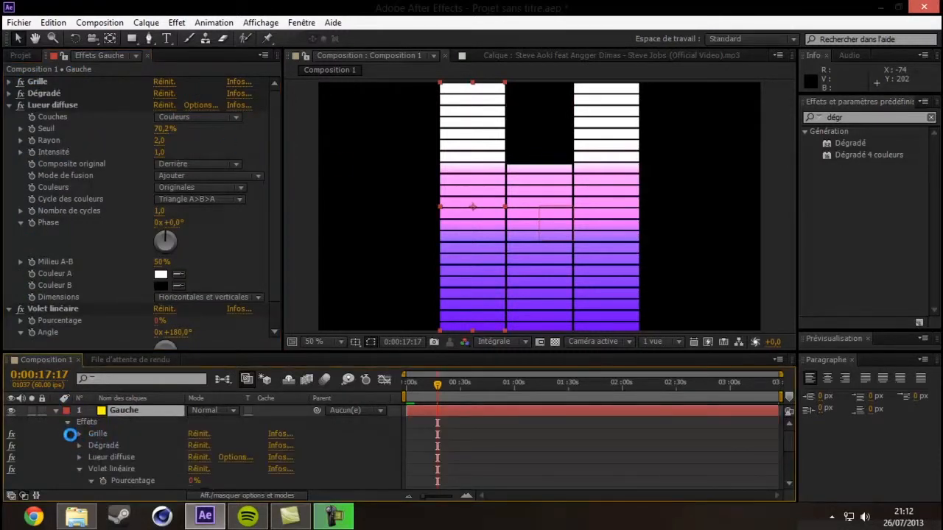
{"action": "left_click", "coordinate": [65, 422]}
{"action": "left_click", "coordinate": [68, 433]}
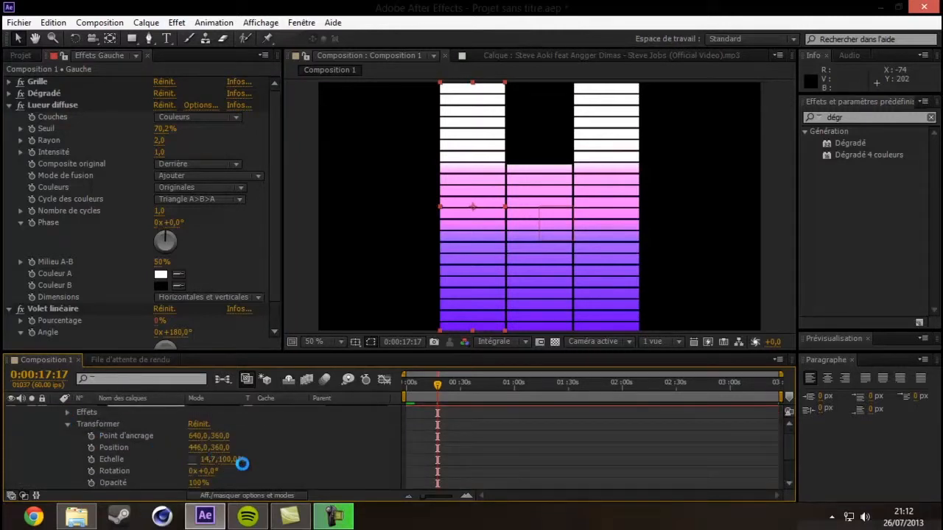
{"action": "left_click_drag", "start_coordinate": [229, 460], "coordinate": [221, 442]}
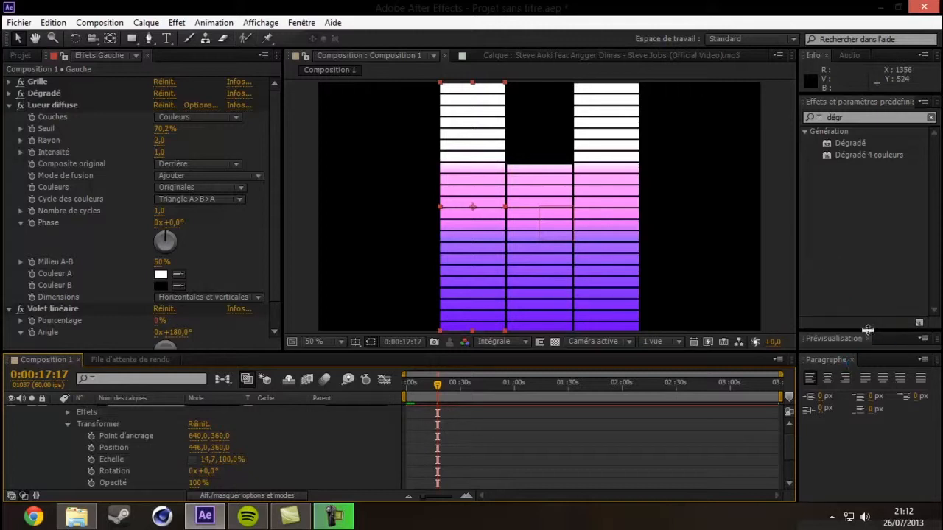
Step: Run a RAM preview of the composition to check the movement of the three bars
{"action": "left_click_drag", "start_coordinate": [867, 329], "coordinate": [867, 315]}
{"action": "left_click", "coordinate": [931, 341]}
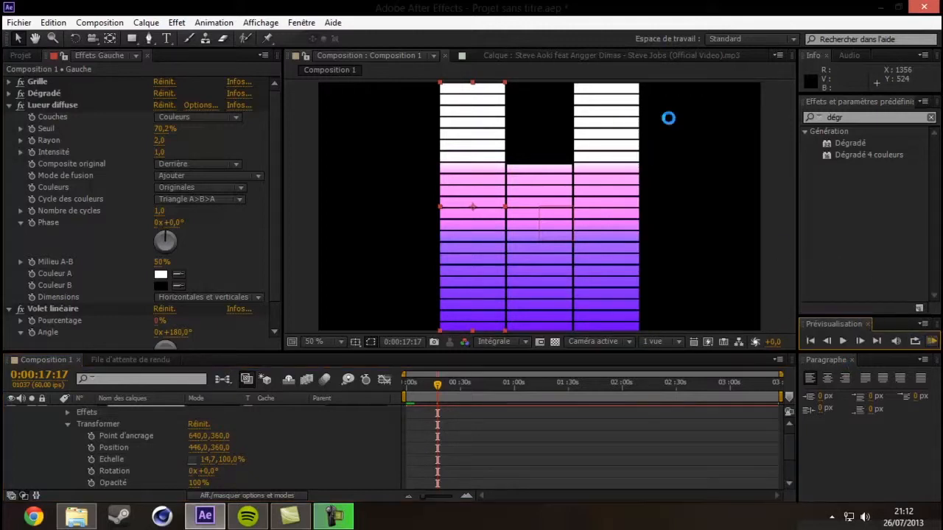
{"action": "left_click", "coordinate": [832, 517]}
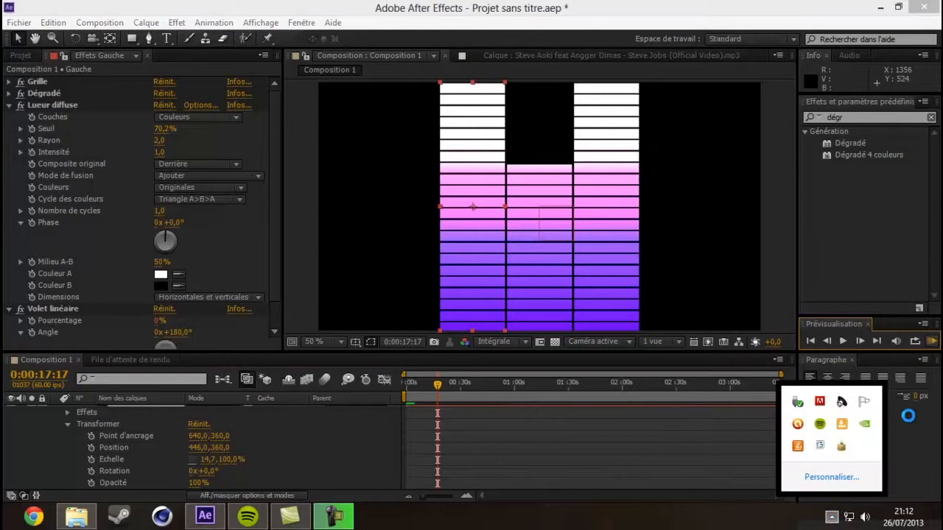
{"action": "left_click", "coordinate": [748, 502]}
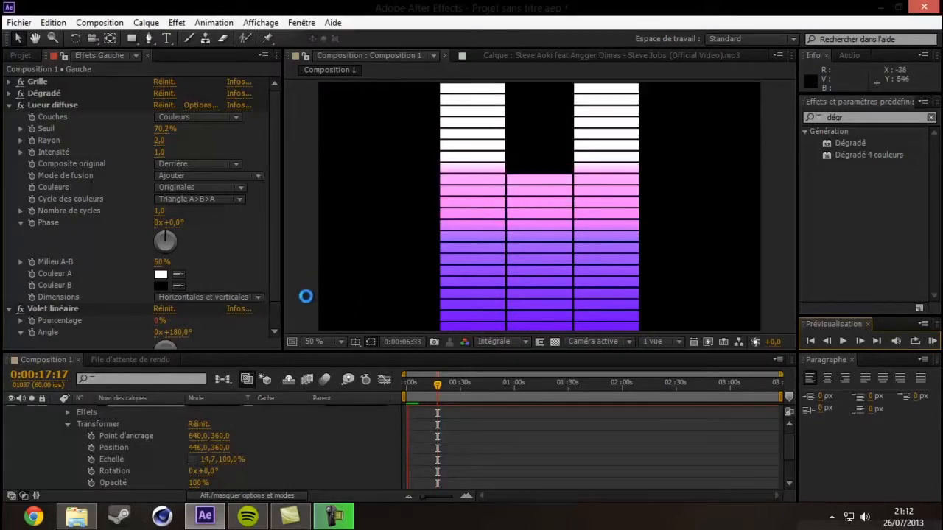
Step: Stop the RAM preview and collapse the Gauche layer's properties
{"action": "key", "text": "space"}
{"action": "scroll", "coordinate": [309, 429], "scroll_direction": "down", "scroll_amount": 3}
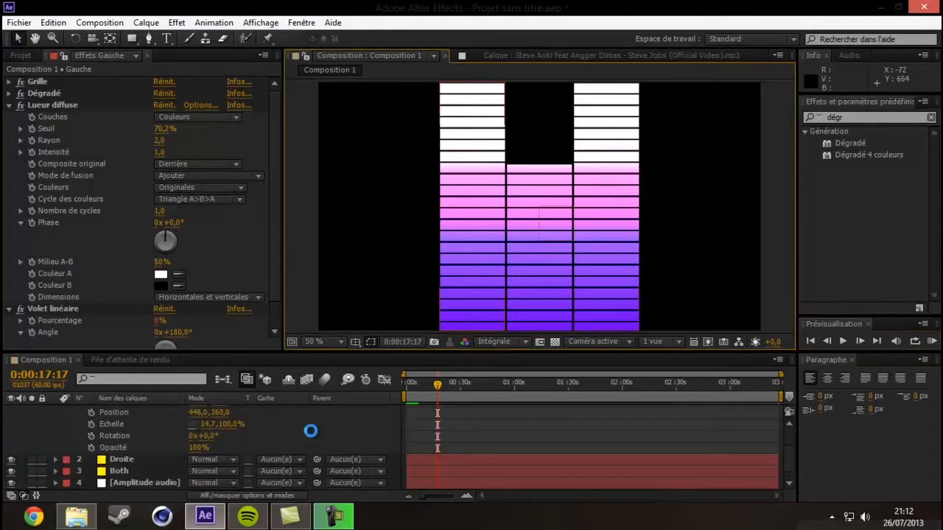
{"action": "scroll", "coordinate": [103, 433], "scroll_direction": "up", "scroll_amount": 3}
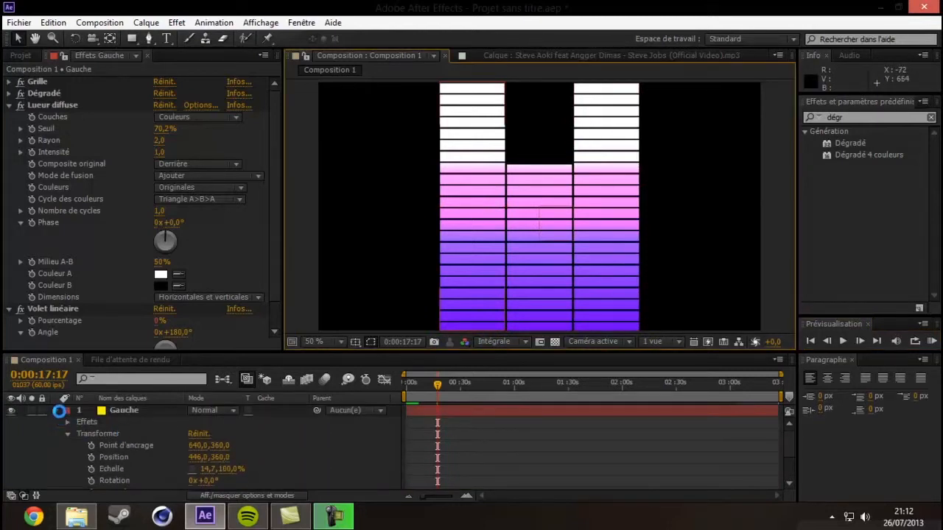
{"action": "left_click", "coordinate": [56, 411]}
{"action": "left_click", "coordinate": [333, 333]}
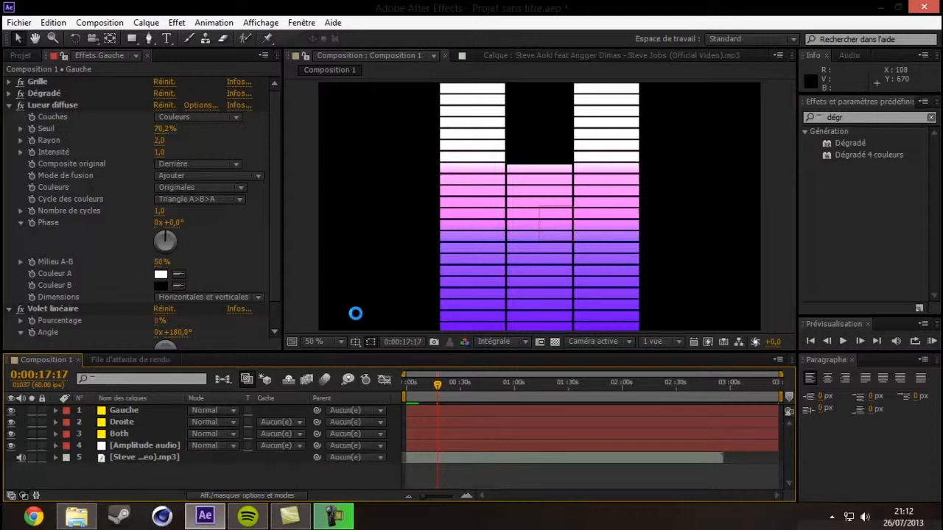
Step: Expand the Gauche, Droite and Both layers together and close their open Effets and Transformer groups
{"action": "left_click", "coordinate": [133, 410]}
{"action": "left_click", "coordinate": [119, 433], "text": "shift"}
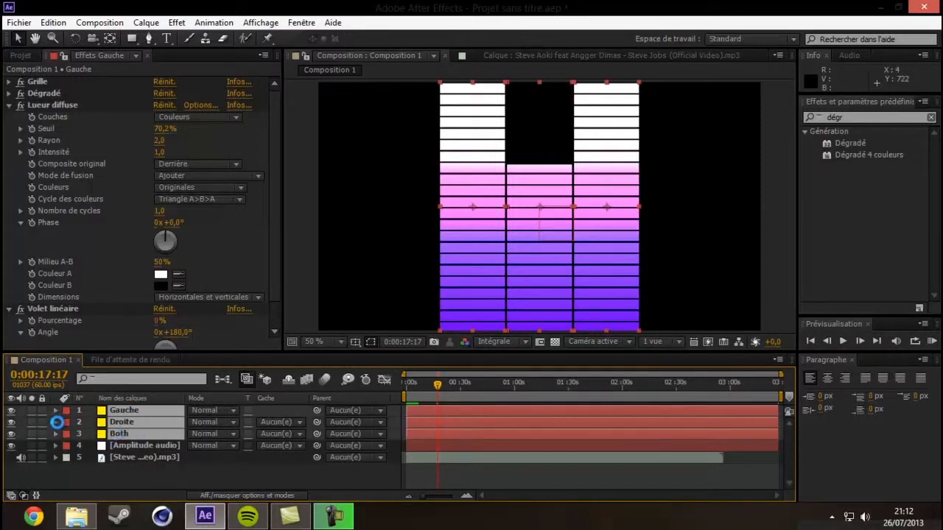
{"action": "left_click", "coordinate": [56, 422]}
{"action": "left_click", "coordinate": [68, 422]}
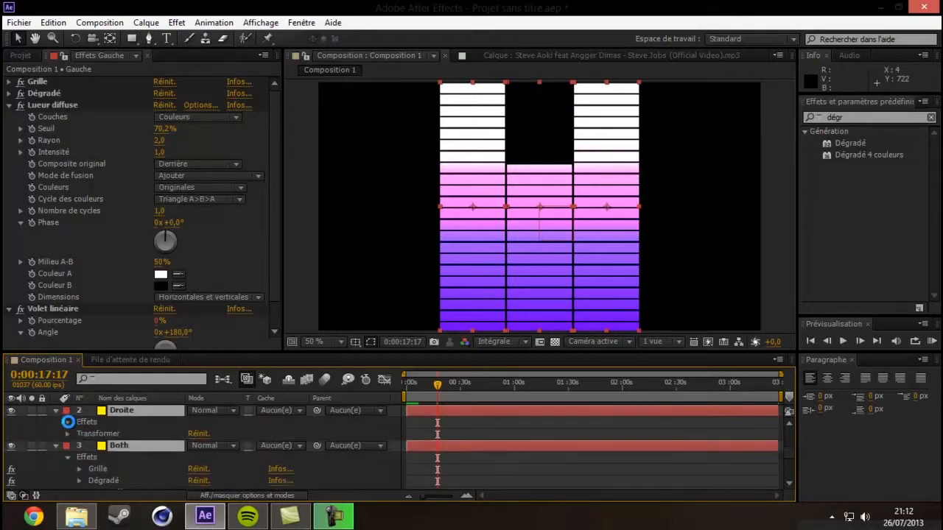
{"action": "left_click", "coordinate": [68, 457]}
{"action": "scroll", "coordinate": [67, 467], "scroll_direction": "down", "scroll_amount": 1}
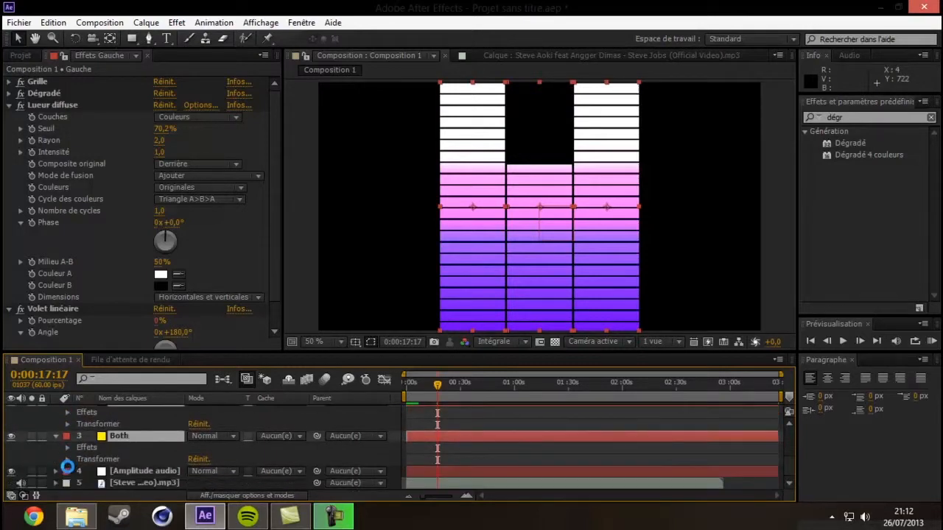
{"action": "scroll", "coordinate": [67, 447], "scroll_direction": "up", "scroll_amount": 4}
{"action": "left_click", "coordinate": [68, 435]}
{"action": "scroll", "coordinate": [72, 440], "scroll_direction": "down", "scroll_amount": 2}
{"action": "scroll", "coordinate": [72, 439], "scroll_direction": "up", "scroll_amount": 2}
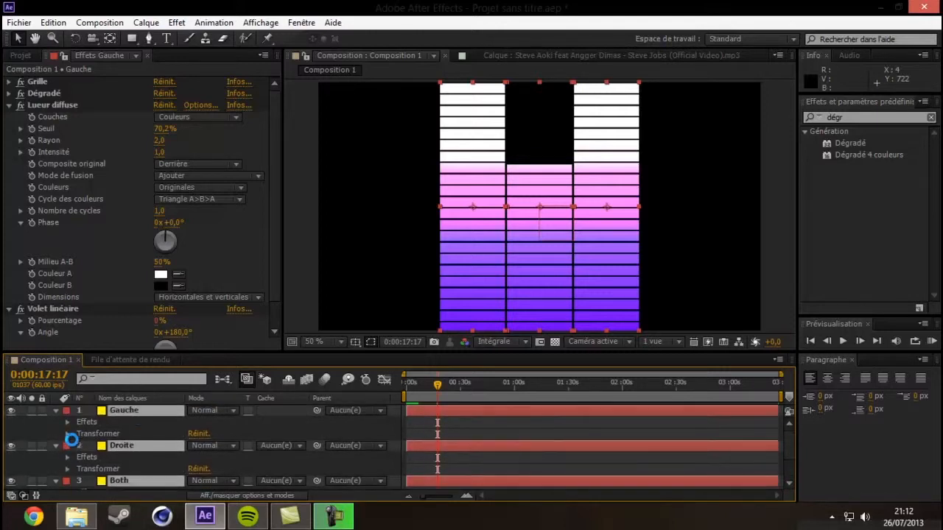
Step: Collapse the Gauche, Droite and Both layers to single rows
{"action": "left_click", "coordinate": [138, 417]}
{"action": "left_click", "coordinate": [55, 412]}
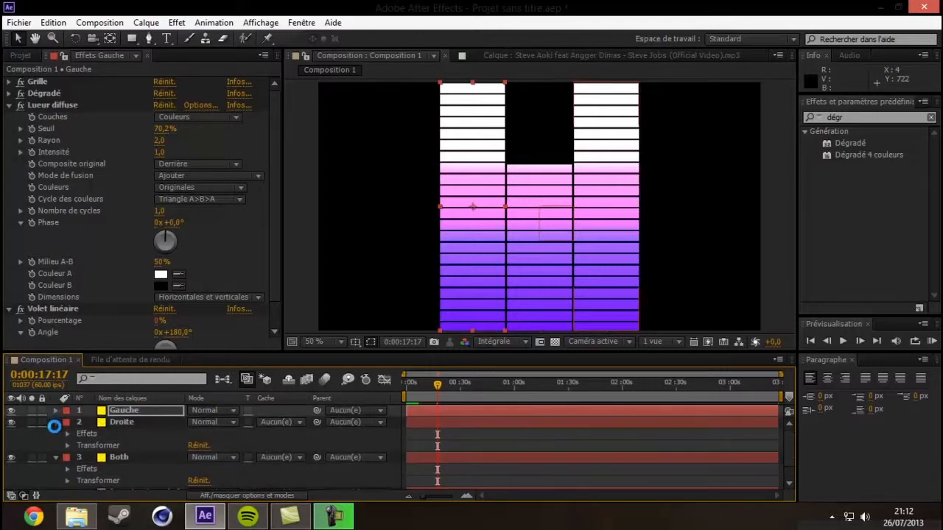
{"action": "left_click", "coordinate": [55, 422]}
{"action": "left_click", "coordinate": [55, 434]}
Step: Scale the Gauche, Droite and Both bars down together to an Echelle of 6,7 by 51,0%
{"action": "left_click", "coordinate": [115, 423]}
{"action": "left_click", "coordinate": [120, 411]}
{"action": "left_click", "coordinate": [129, 436], "text": "shift"}
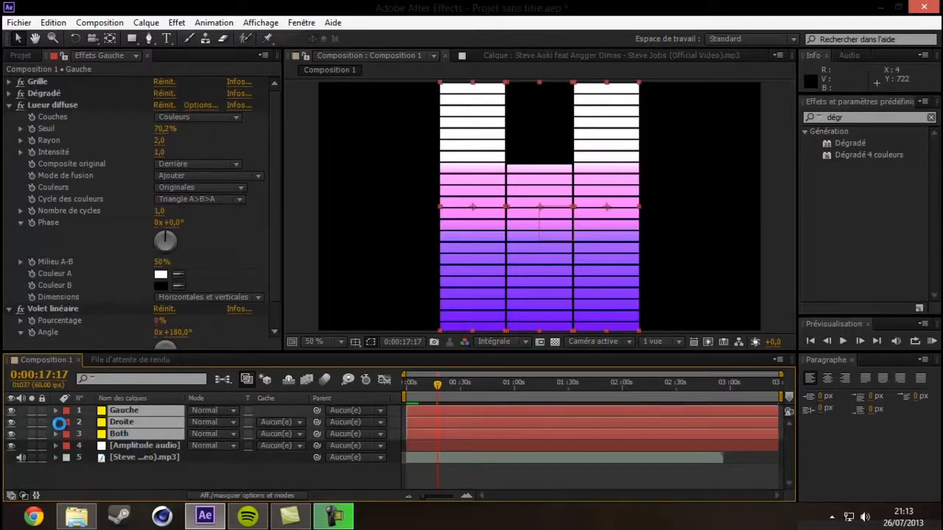
{"action": "left_click", "coordinate": [55, 411]}
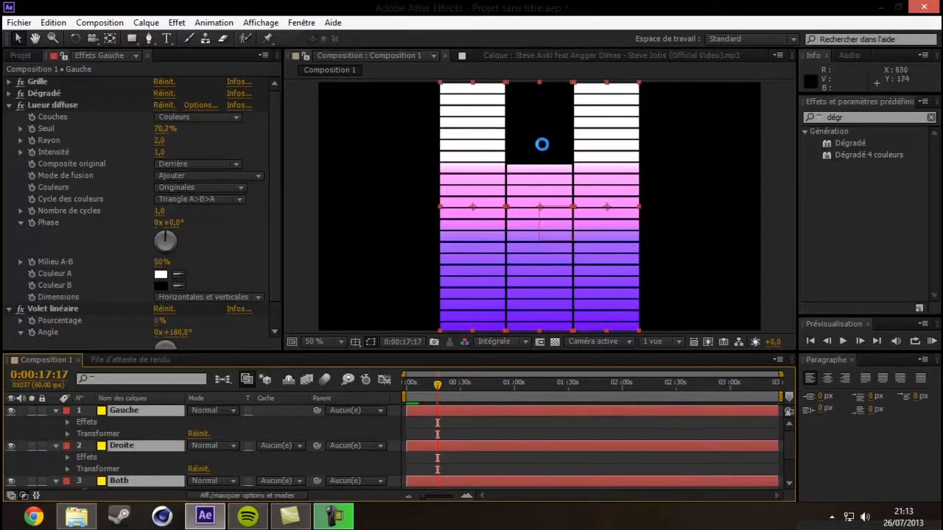
{"action": "left_click", "coordinate": [67, 434]}
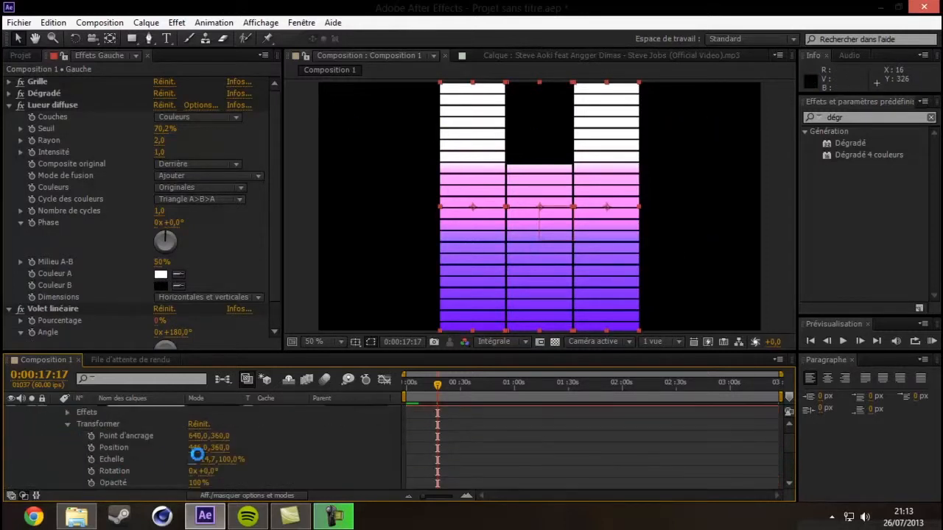
{"action": "left_click_drag", "start_coordinate": [229, 461], "coordinate": [201, 459]}
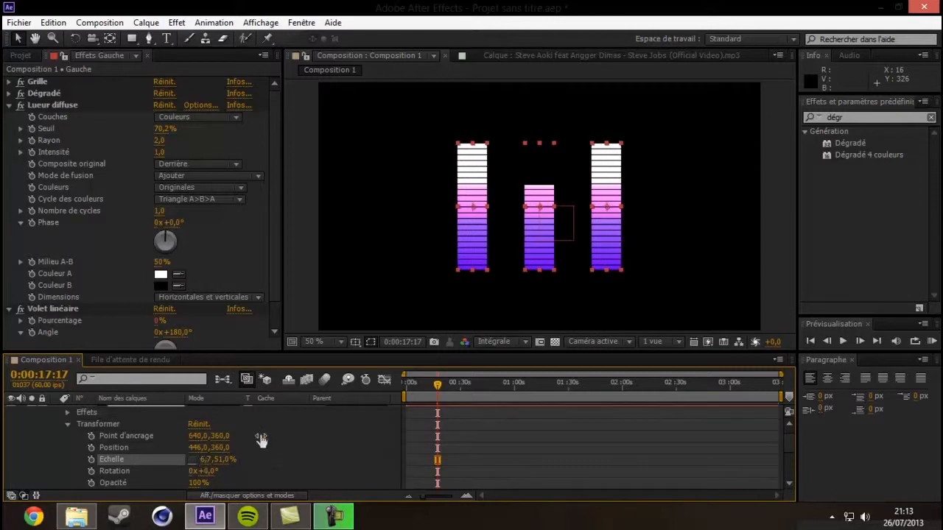
Step: Close Gauche's Transformer group and collapse all three bar layers after the resize
{"action": "left_click", "coordinate": [238, 429]}
{"action": "scroll", "coordinate": [67, 435], "scroll_direction": "up", "scroll_amount": 1}
{"action": "left_click", "coordinate": [68, 434]}
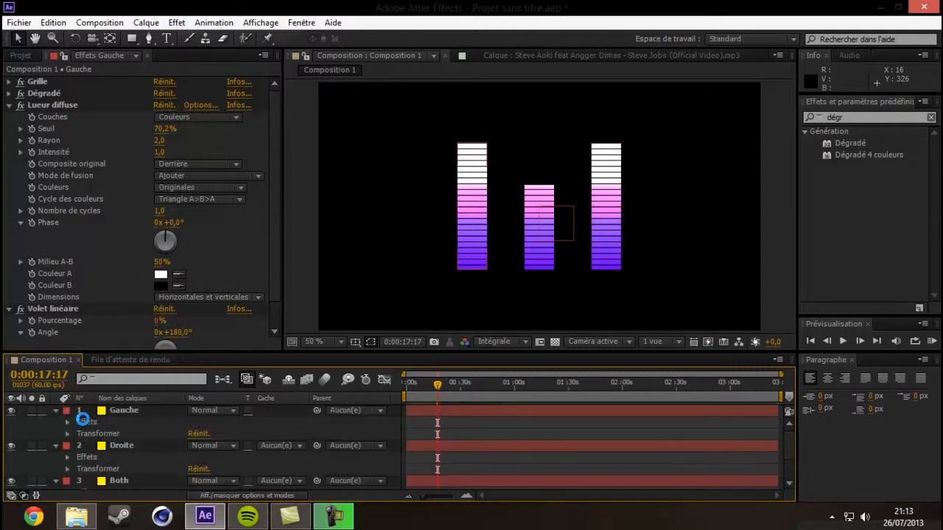
{"action": "left_click", "coordinate": [56, 410]}
{"action": "left_click", "coordinate": [56, 422]}
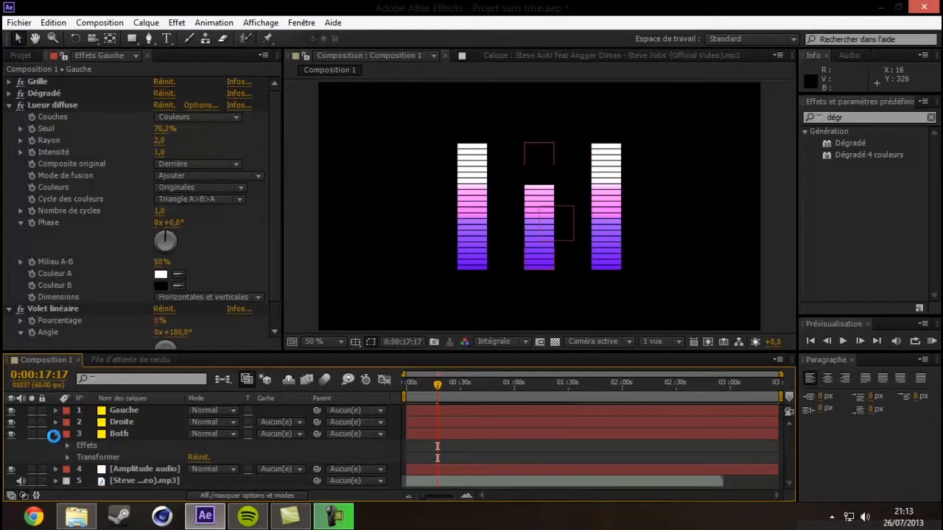
{"action": "left_click", "coordinate": [56, 433]}
Step: Nudge the Droite bar horizontally toward the Both bar until the two stand side by side with a thin gap
{"action": "left_click", "coordinate": [120, 434]}
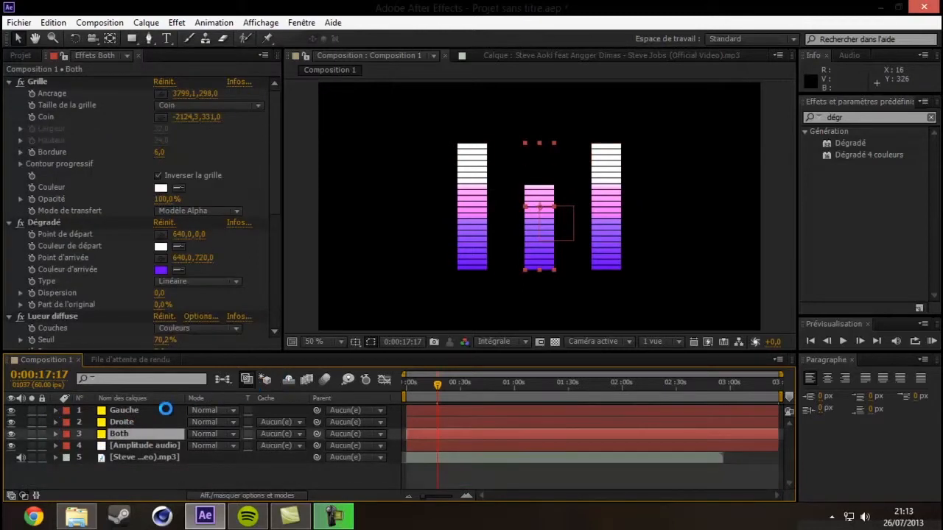
{"action": "left_click", "coordinate": [140, 422]}
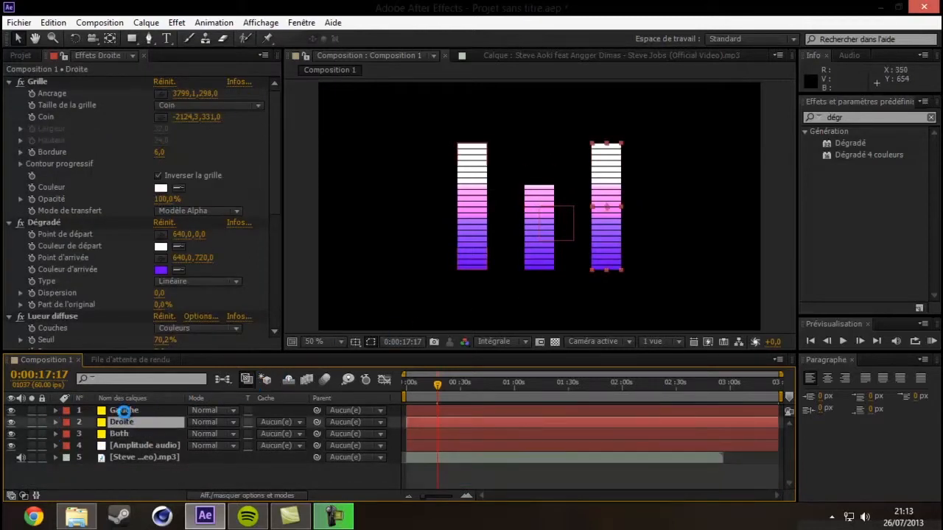
{"action": "key", "text": "shift+Left"}
{"action": "key", "text": "shift+Left"}
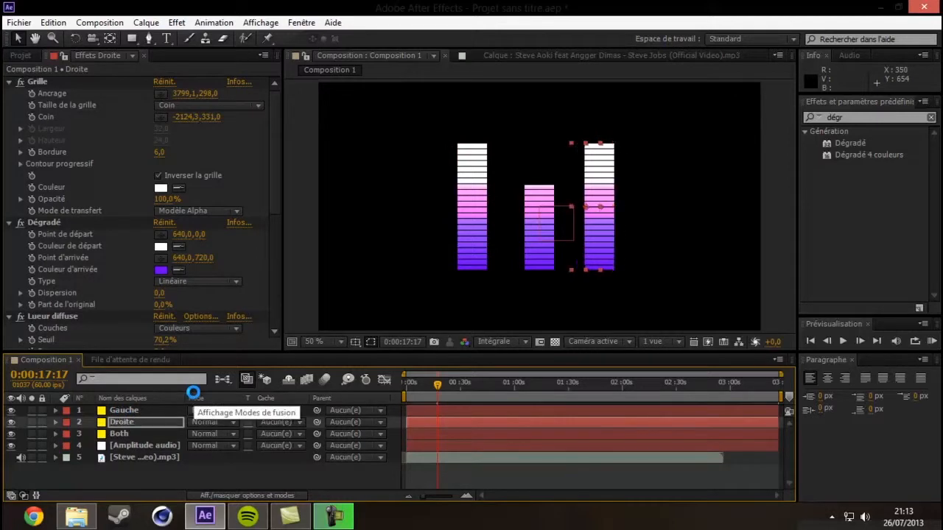
{"action": "key", "text": "shift+Left"}
{"action": "key", "text": "shift+Left"}
{"action": "key", "text": "shift+Left"}
{"action": "key", "text": "shift+Left"}
{"action": "key", "text": "shift+Left"}
{"action": "key", "text": "shift+Left"}
{"action": "key", "text": "shift+Left"}
{"action": "key", "text": "shift+Left"}
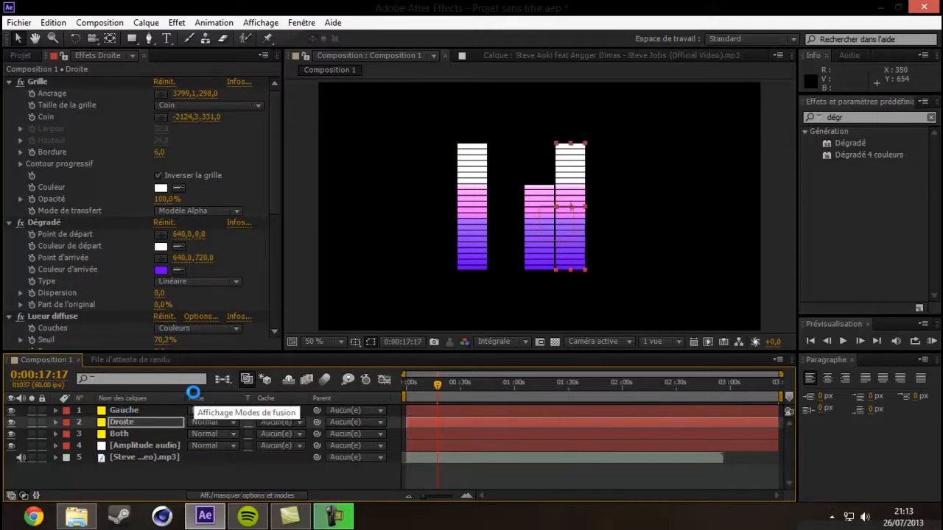
Step: Nudge the Gauche bar horizontally toward the Both bar until it closes the wide gap between them
{"action": "left_click", "coordinate": [137, 410]}
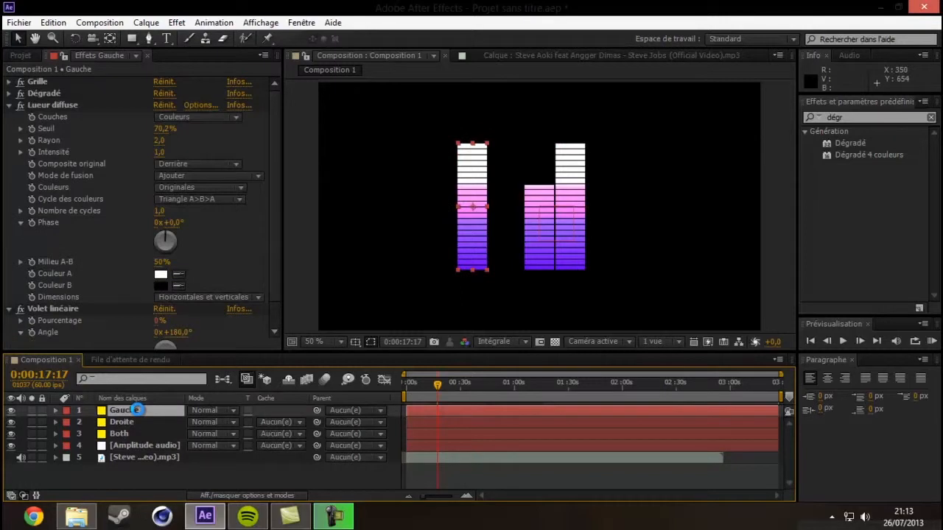
{"action": "key", "text": "shift+Right"}
{"action": "key", "text": "shift+Right"}
{"action": "key", "text": "shift+Right"}
{"action": "key", "text": "shift+Right"}
{"action": "key", "text": "shift+Right"}
{"action": "key", "text": "shift+Right"}
{"action": "key", "text": "shift+Right"}
{"action": "key", "text": "shift+Right"}
{"action": "key", "text": "shift+Right"}
{"action": "key", "text": "shift+Right"}
{"action": "key", "text": "Right"}
{"action": "key", "text": "Right"}
{"action": "key", "text": "Right"}
{"action": "key", "text": "Right"}
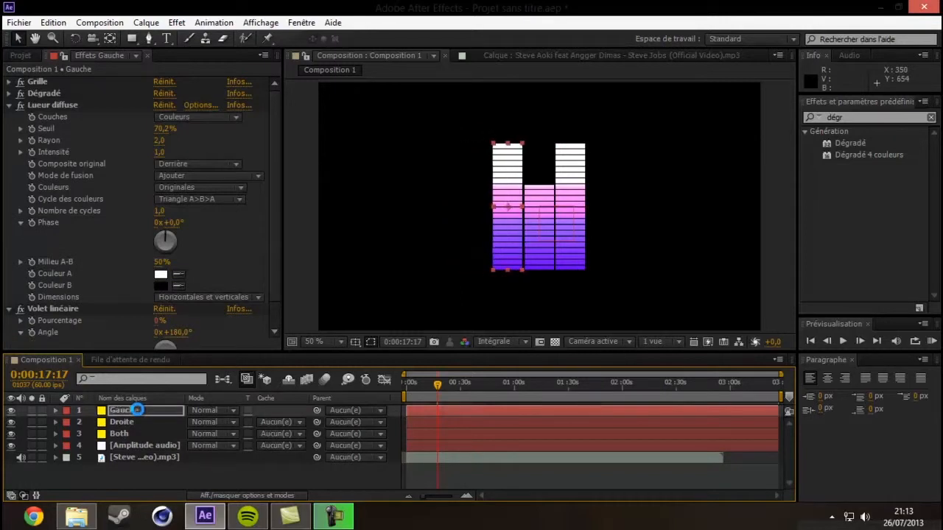
Step: Move the three bars together lower in the composition, placing Gauche at a Position of about 558, 482
{"action": "left_click", "coordinate": [895, 265]}
{"action": "left_click", "coordinate": [119, 434], "text": "shift"}
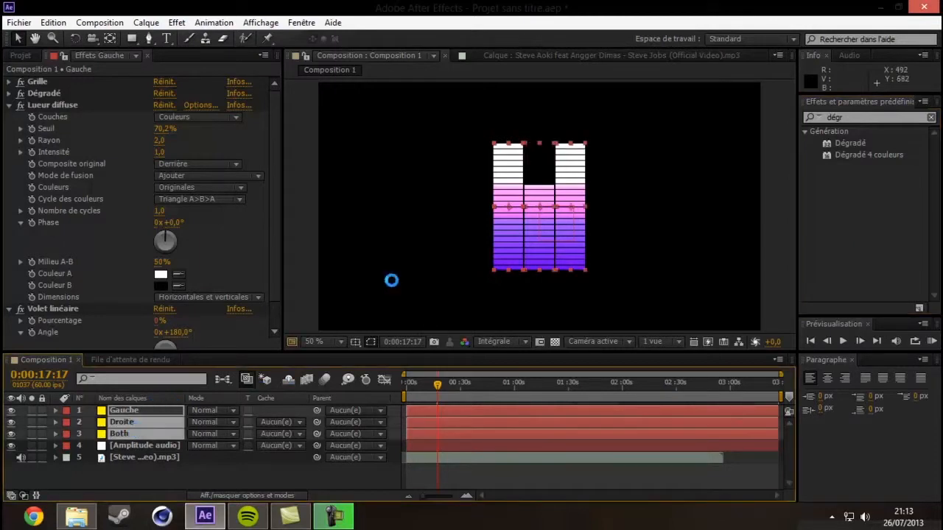
{"action": "left_click_drag", "start_coordinate": [521, 244], "coordinate": [523, 287]}
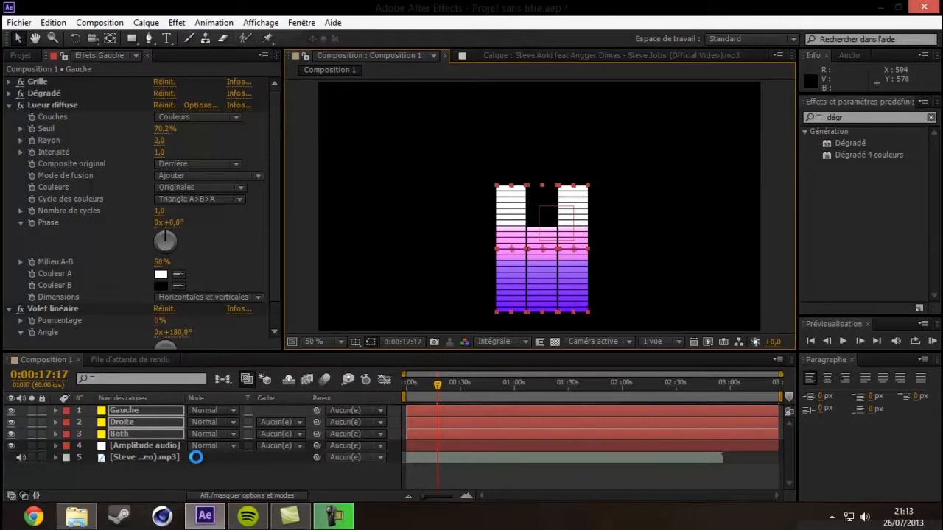
Step: Set the vertical Echelle of the Gauche, Droite and Both bars together to 53,0%
{"action": "left_click", "coordinate": [67, 415]}
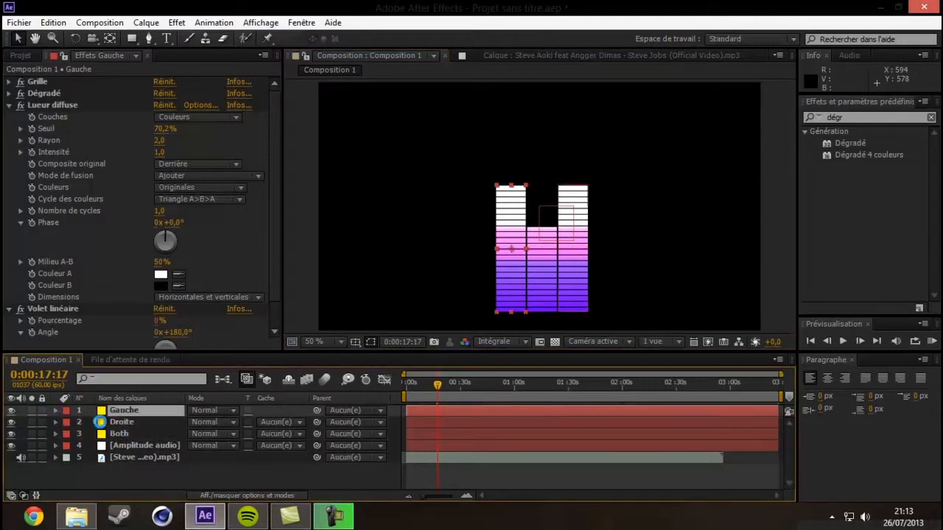
{"action": "left_click", "coordinate": [121, 435], "text": "shift"}
{"action": "left_click", "coordinate": [55, 410]}
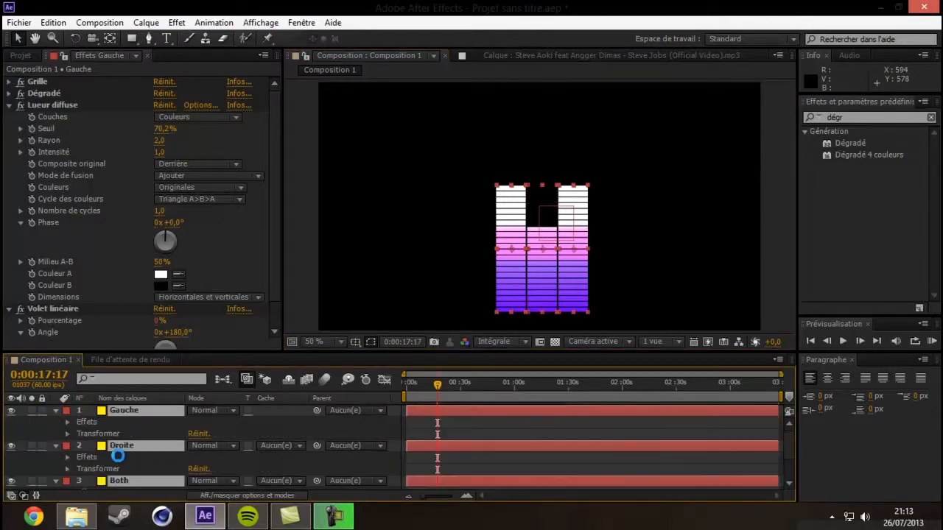
{"action": "left_click", "coordinate": [66, 431]}
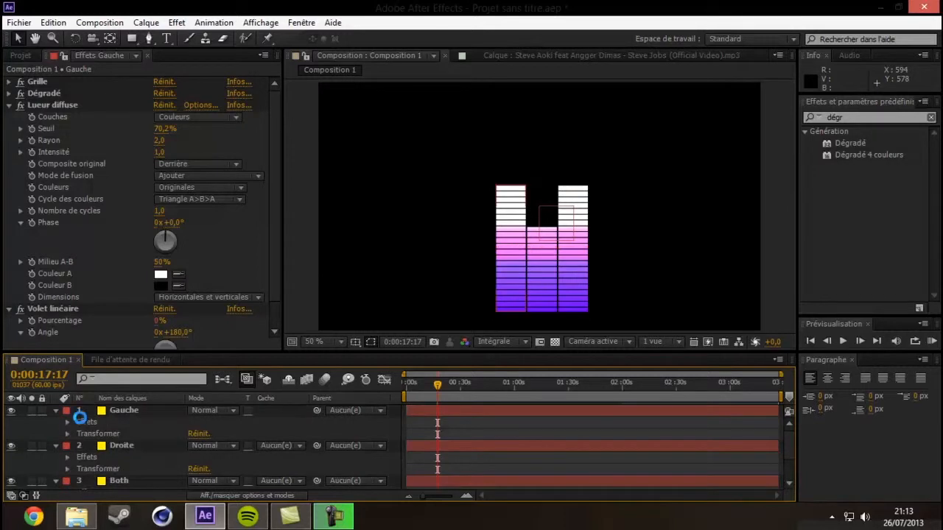
{"action": "left_click", "coordinate": [118, 410]}
{"action": "left_click", "coordinate": [117, 460], "text": "shift"}
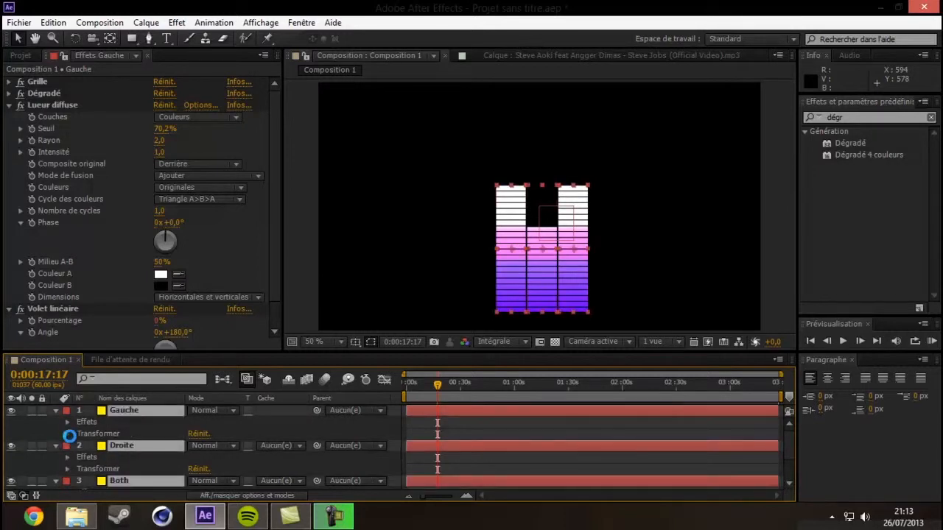
{"action": "left_click", "coordinate": [67, 434]}
{"action": "left_click", "coordinate": [225, 458]}
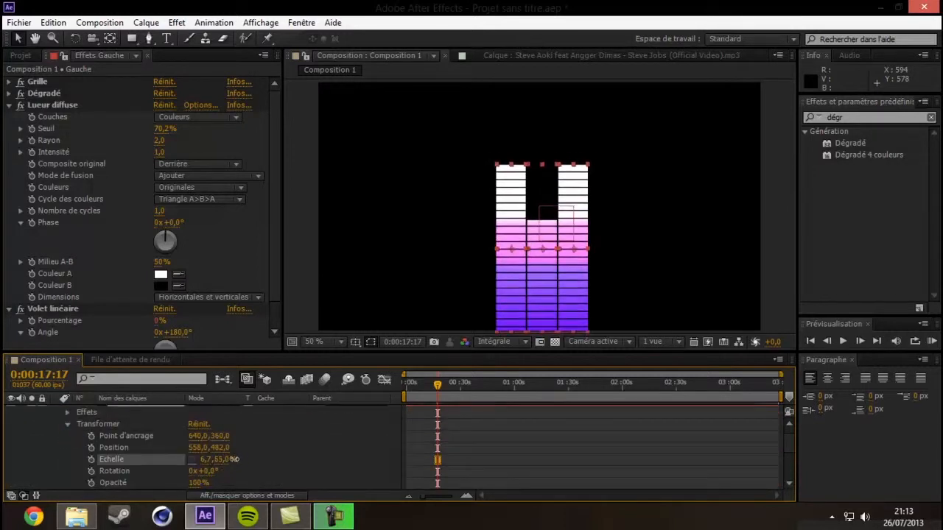
{"action": "mouse_move", "coordinate": [203, 461]}
{"action": "left_mouse_down"}
{"action": "mouse_move", "coordinate": [221, 461]}
{"action": "mouse_move", "coordinate": [207, 462]}
{"action": "left_mouse_up"}
Step: Run a RAM preview to check the resized and repositioned bars, and stop it
{"action": "left_click", "coordinate": [842, 302]}
{"action": "left_click", "coordinate": [929, 340]}
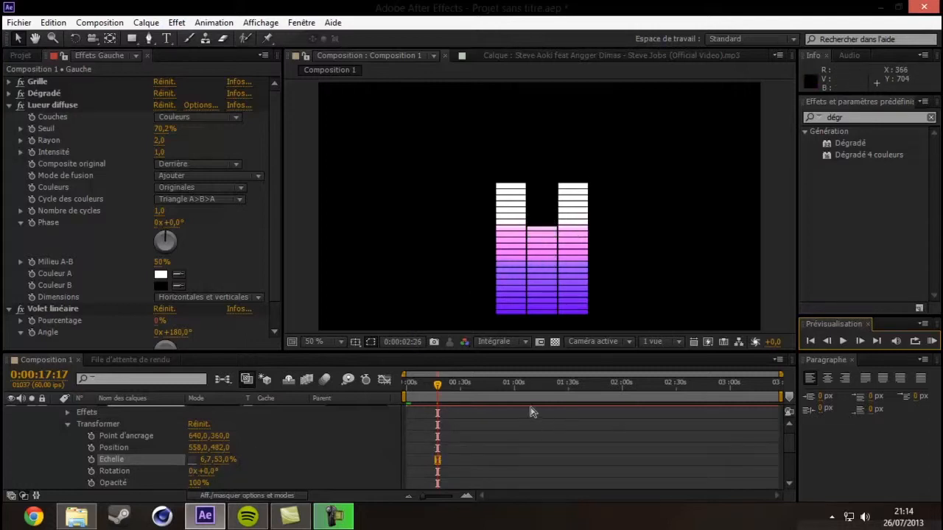
{"action": "key", "text": "space"}
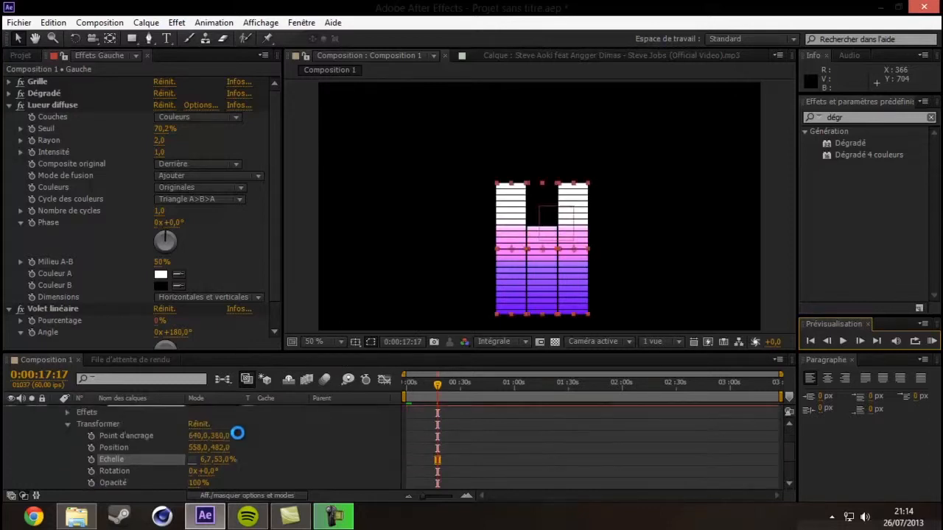
Step: Close Gauche's Transformer properties and collapse the Gauche, Droite and Both layers following the preview
{"action": "scroll", "coordinate": [238, 431], "scroll_direction": "up", "scroll_amount": 1}
{"action": "left_click", "coordinate": [67, 433]}
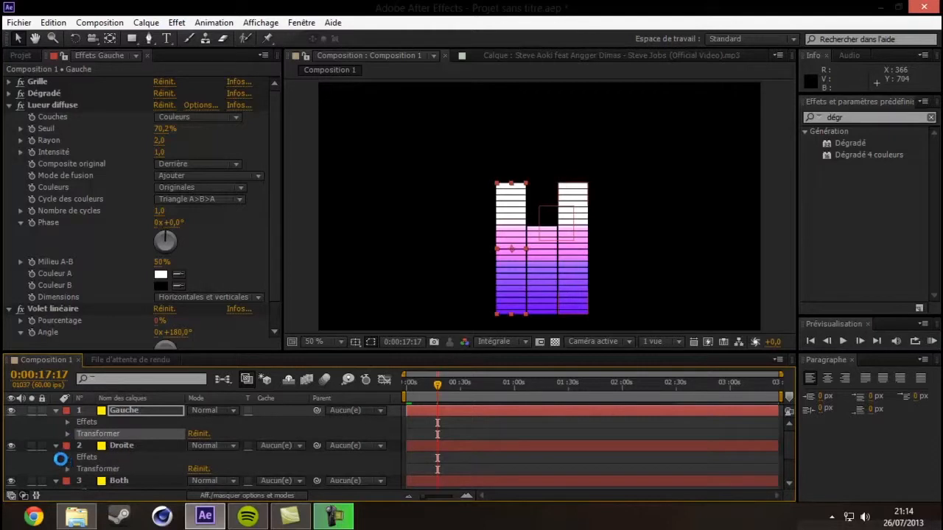
{"action": "left_click", "coordinate": [56, 410]}
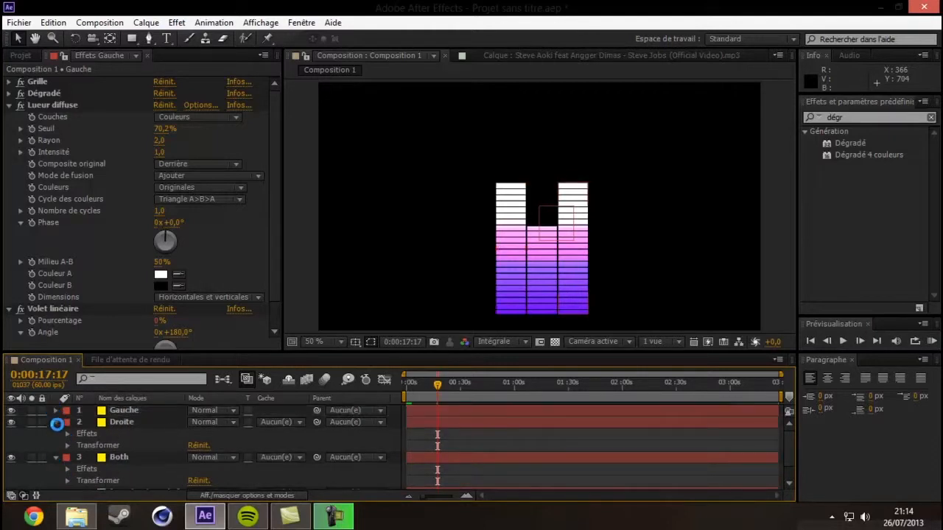
{"action": "left_click", "coordinate": [55, 422]}
{"action": "left_click", "coordinate": [55, 434]}
Step: Duplicate the Gauche layer and expand the copy to show its Effets and Transformer groups
{"action": "left_click", "coordinate": [142, 410]}
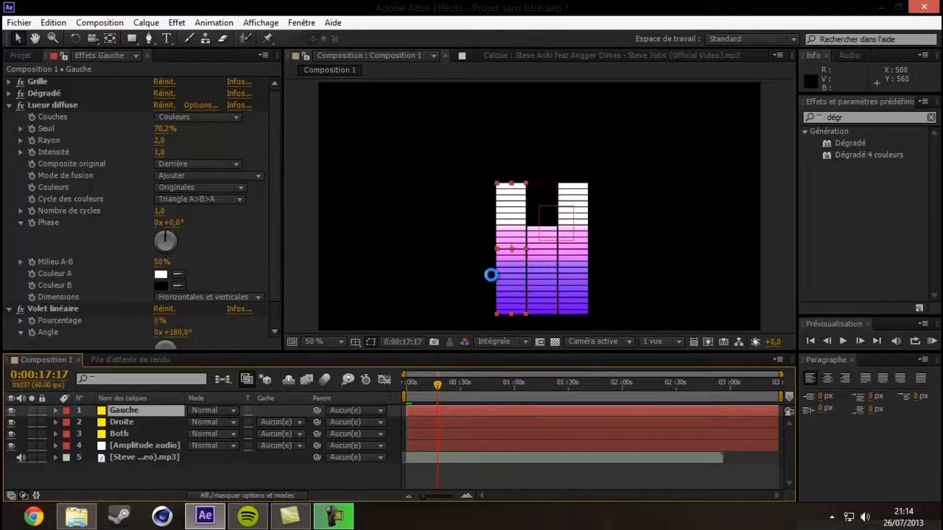
{"action": "left_click", "coordinate": [54, 410]}
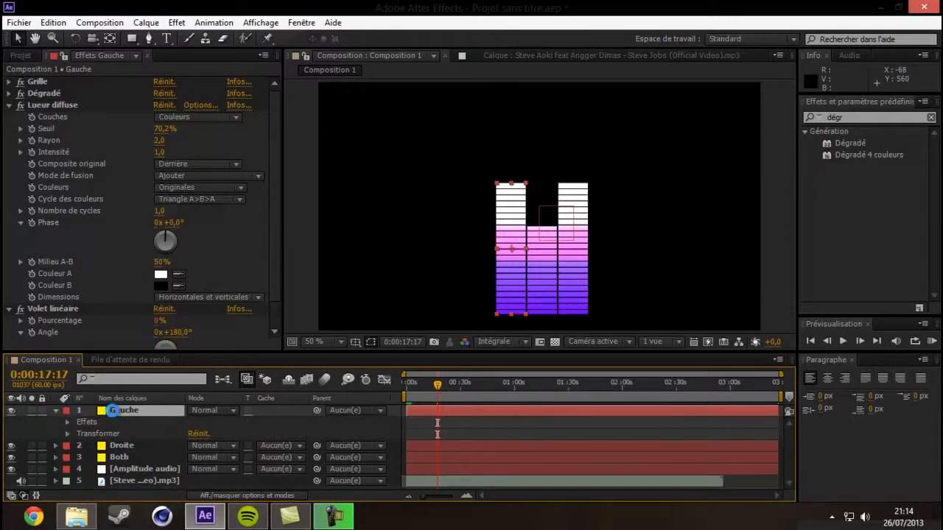
{"action": "key", "text": "ctrl+d"}
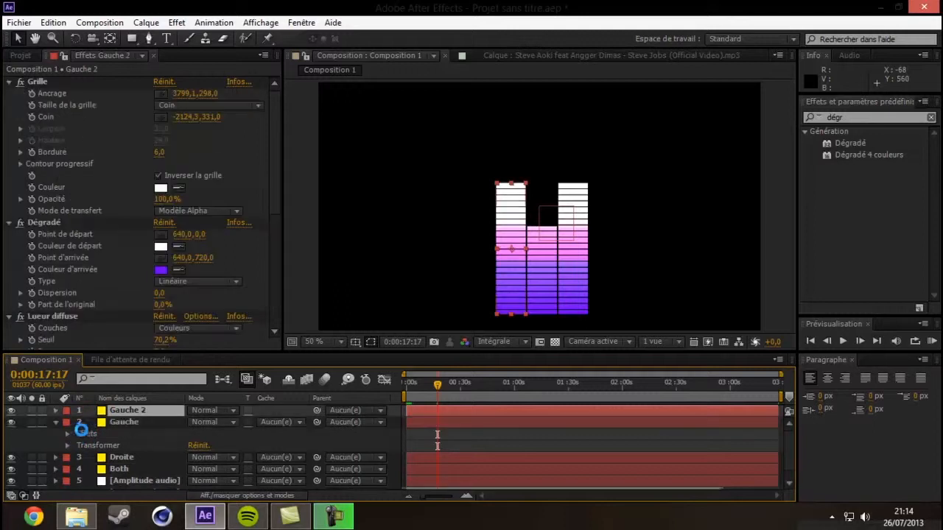
{"action": "left_click", "coordinate": [57, 411]}
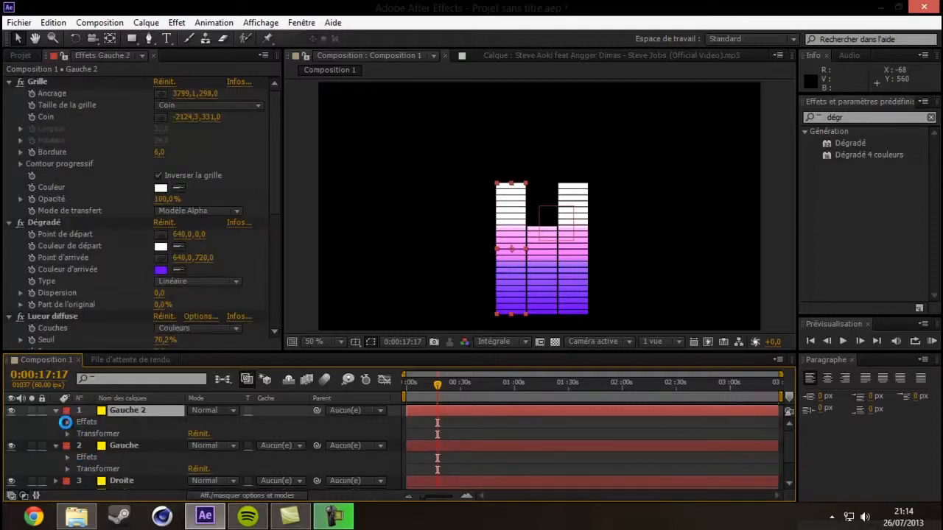
Step: Expand the Gauche 2 layer's effects down to Volet linéaire and select its Pourcentage property for inspection
{"action": "left_click", "coordinate": [67, 421]}
{"action": "left_click", "coordinate": [79, 468]}
{"action": "scroll", "coordinate": [156, 467], "scroll_direction": "down", "scroll_amount": 2}
{"action": "left_click", "coordinate": [131, 460]}
{"action": "left_click", "coordinate": [125, 425]}
{"action": "scroll", "coordinate": [500, 446], "scroll_direction": "down", "scroll_amount": 1}
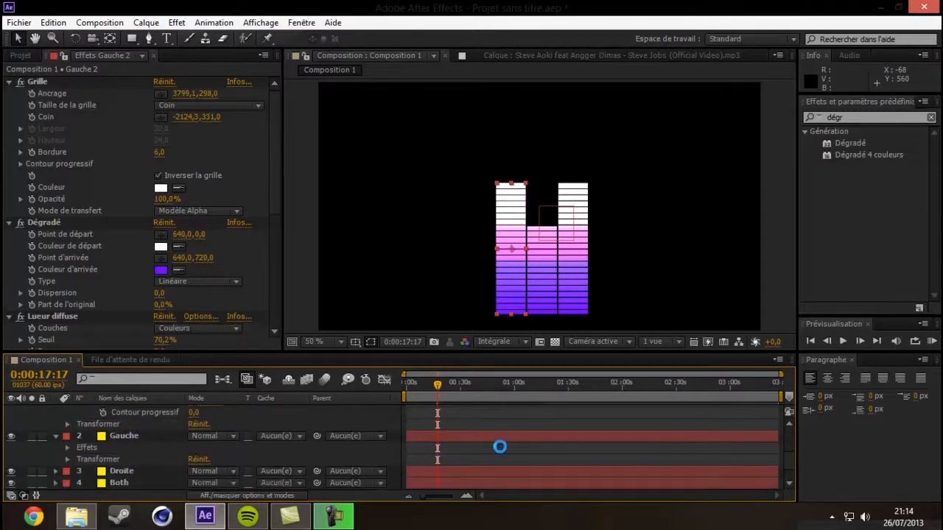
{"action": "scroll", "coordinate": [124, 446], "scroll_direction": "up", "scroll_amount": 1}
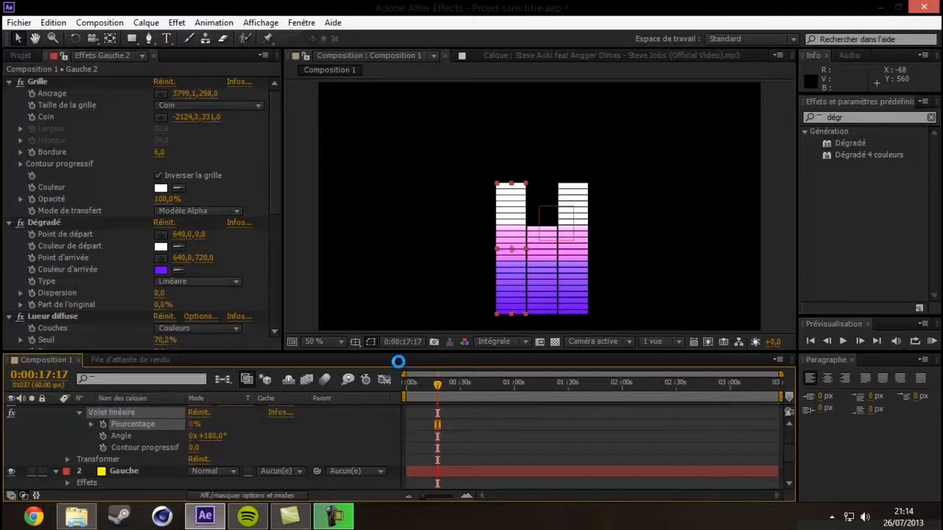
Step: Collapse the Gauche 2 and Gauche layers in the timeline and deselect all layers
{"action": "scroll", "coordinate": [74, 414], "scroll_direction": "up", "scroll_amount": 1}
{"action": "scroll", "coordinate": [79, 416], "scroll_direction": "up", "scroll_amount": 1}
{"action": "left_click", "coordinate": [57, 411]}
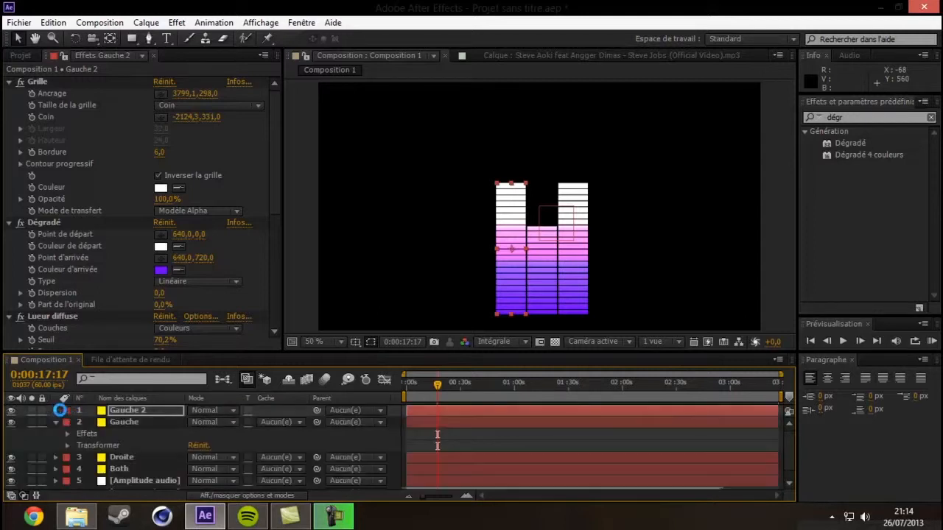
{"action": "left_click", "coordinate": [58, 421]}
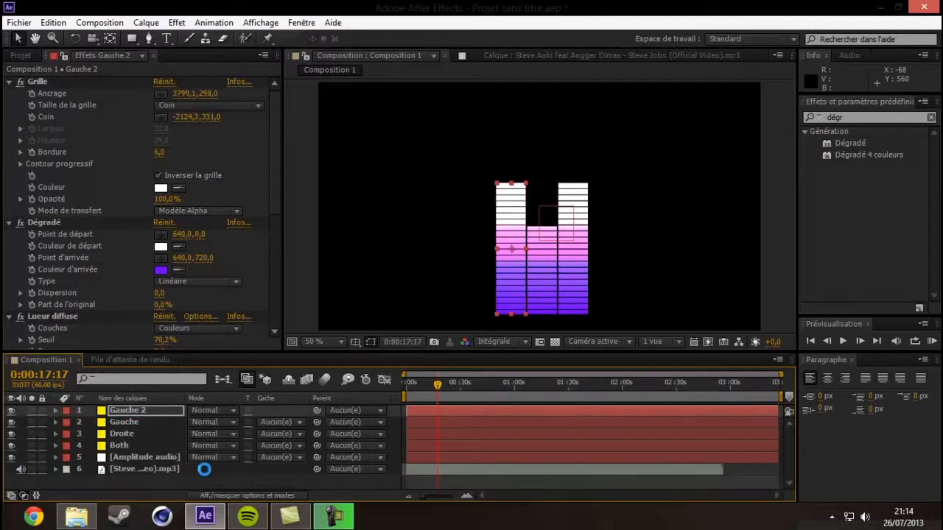
{"action": "left_click", "coordinate": [201, 481]}
{"action": "left_click", "coordinate": [301, 239]}
{"action": "left_click", "coordinate": [898, 234]}
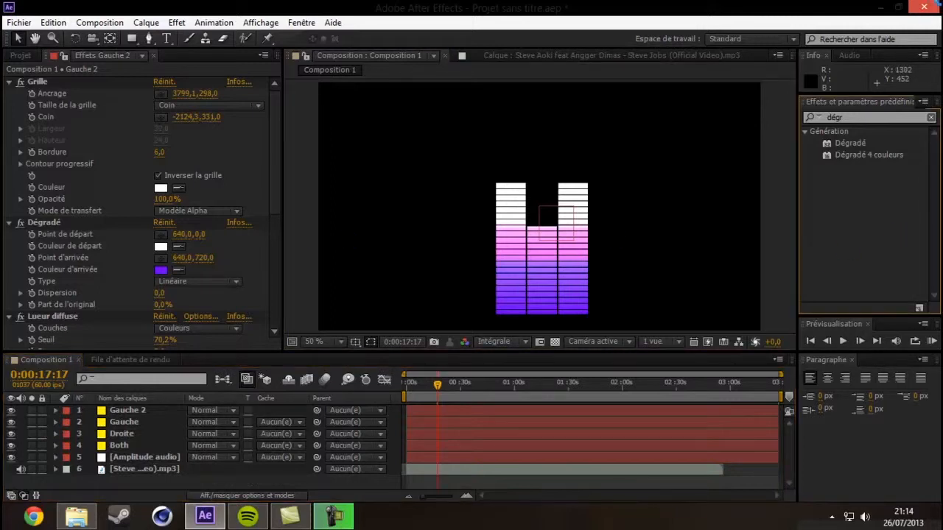
Step: Close After Effects and the TrapCity music folder window to return to the desktop
{"action": "left_click", "coordinate": [923, 6]}
{"action": "left_click", "coordinate": [516, 275]}
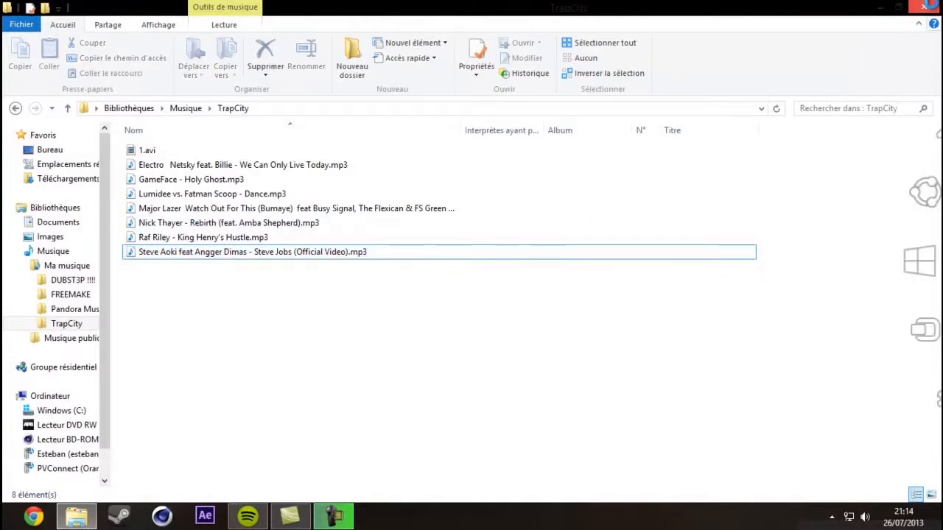
{"action": "left_click", "coordinate": [924, 6]}
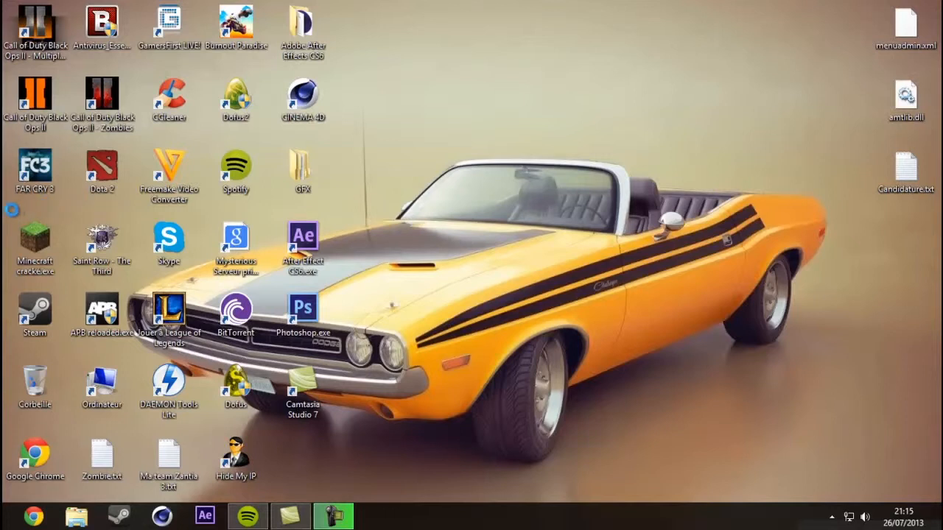
{"action": "left_click", "coordinate": [315, 520]}
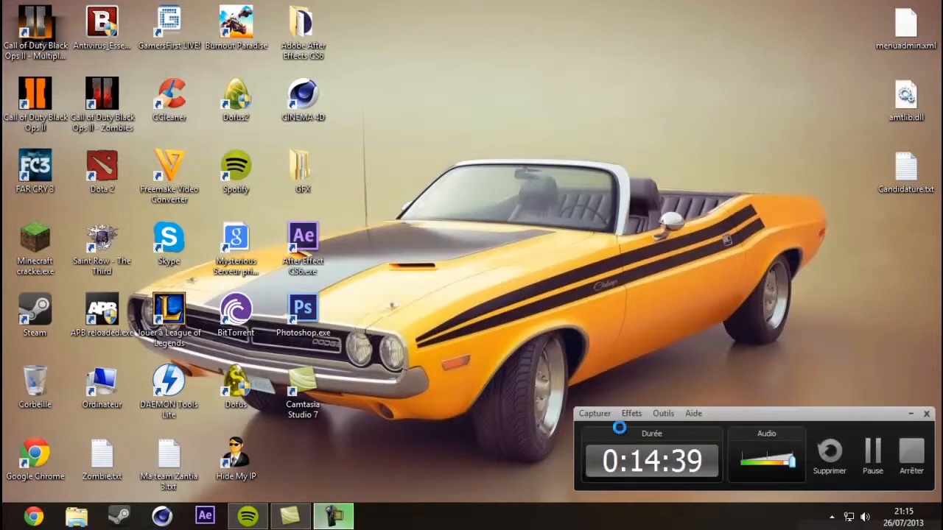
{"action": "left_click", "coordinate": [913, 458]}
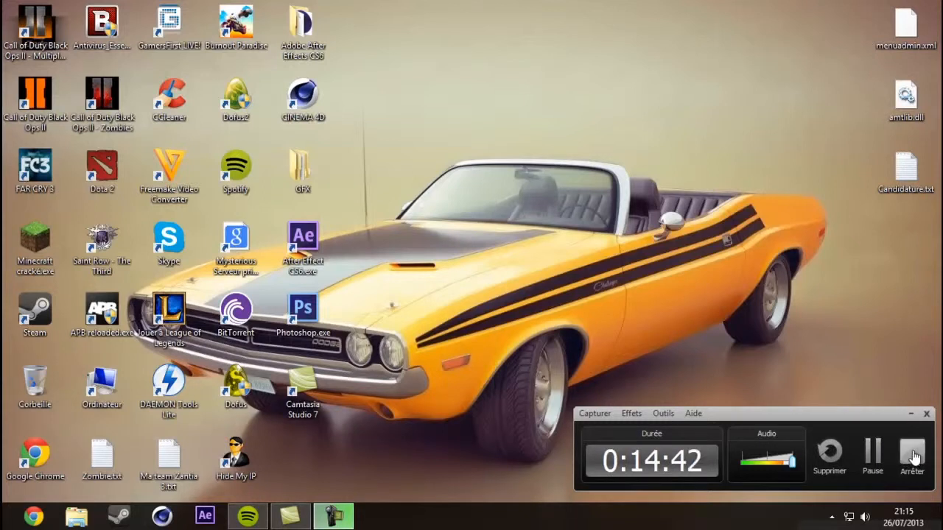